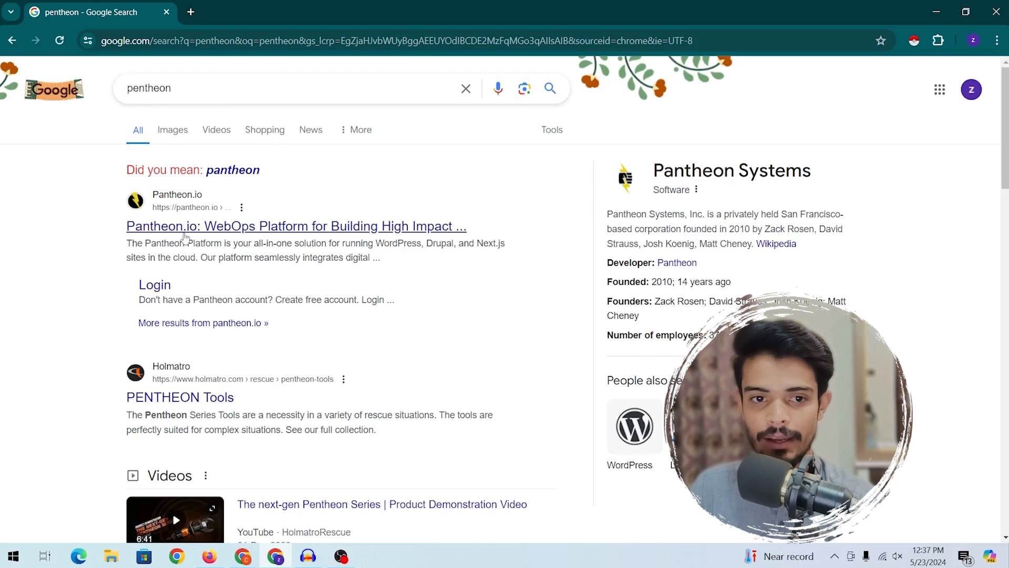
# - Open the Pantheon.io website from the search results and log in with the existing Google account
pyautogui.click(217, 229)
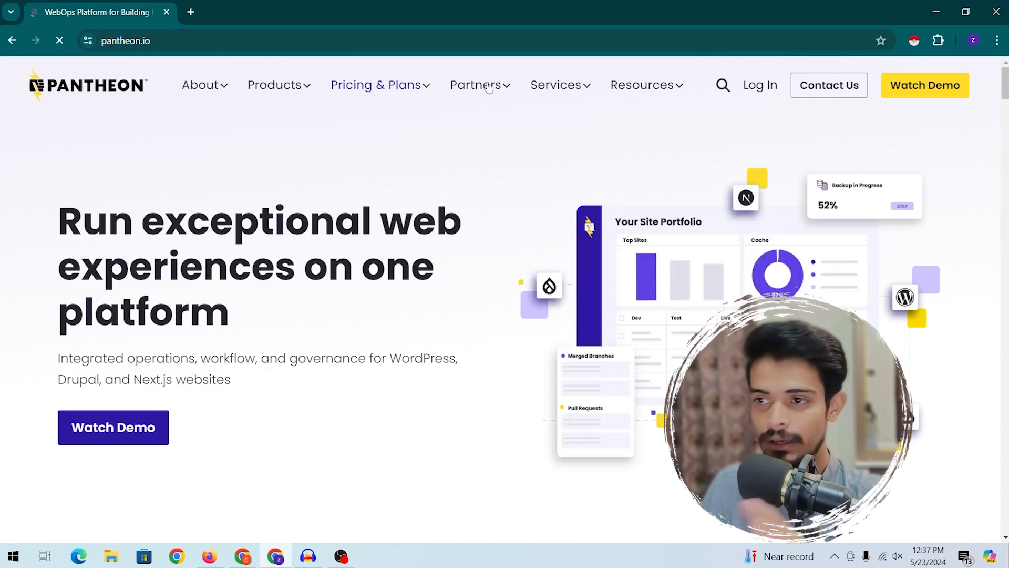
pyautogui.click(700, 121)
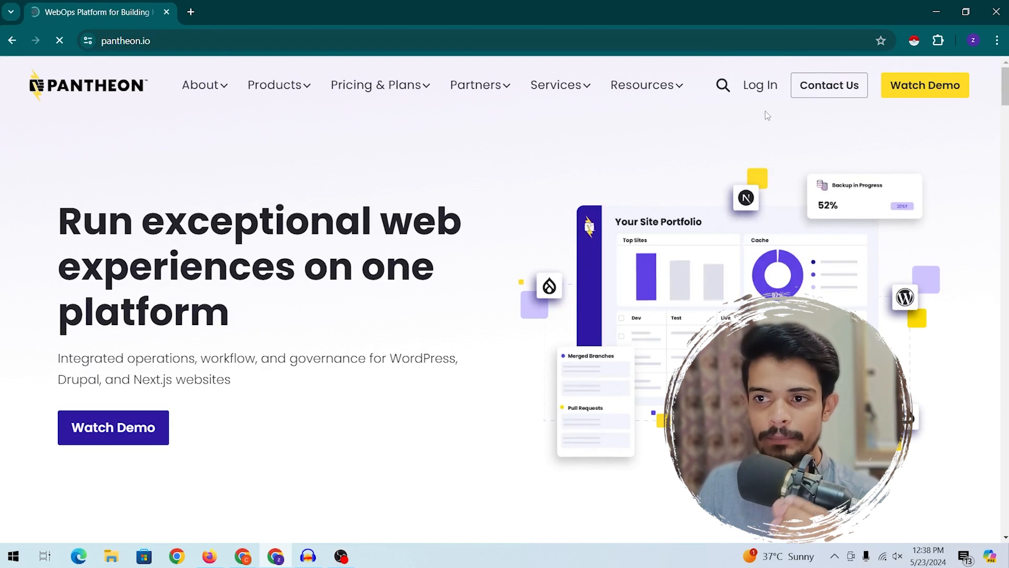
pyautogui.click(768, 85)
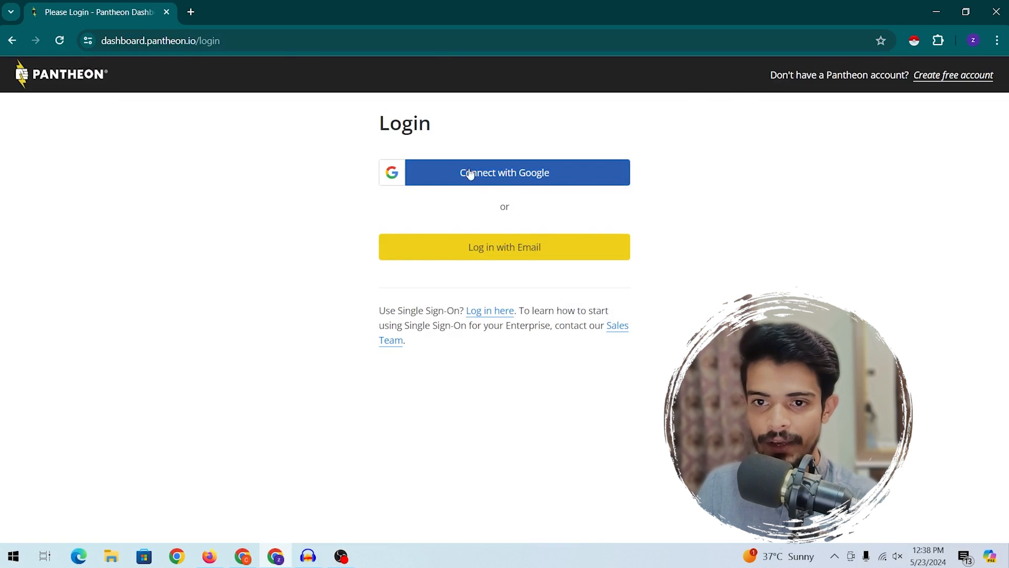
pyautogui.click(495, 182)
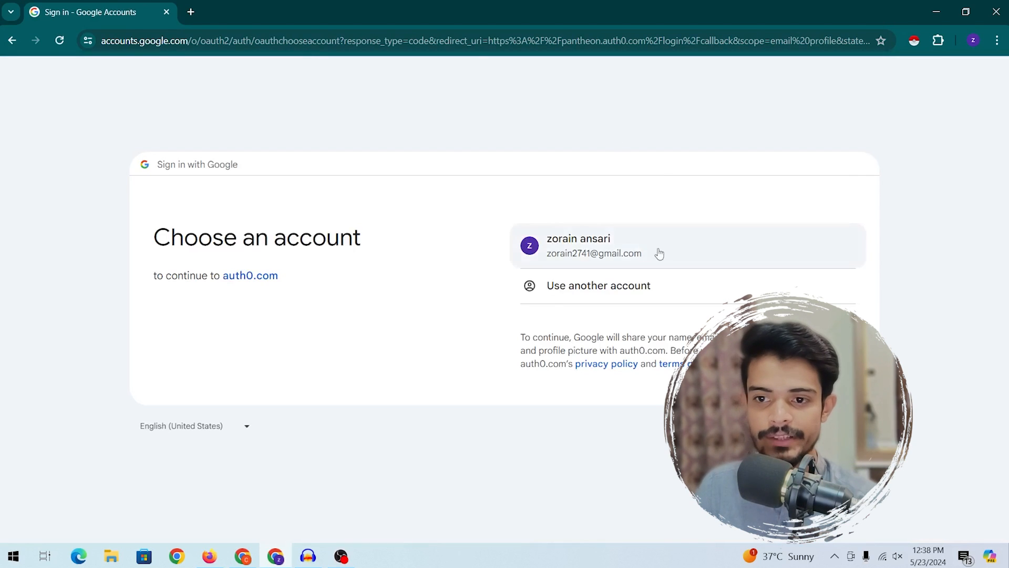
pyautogui.click(660, 252)
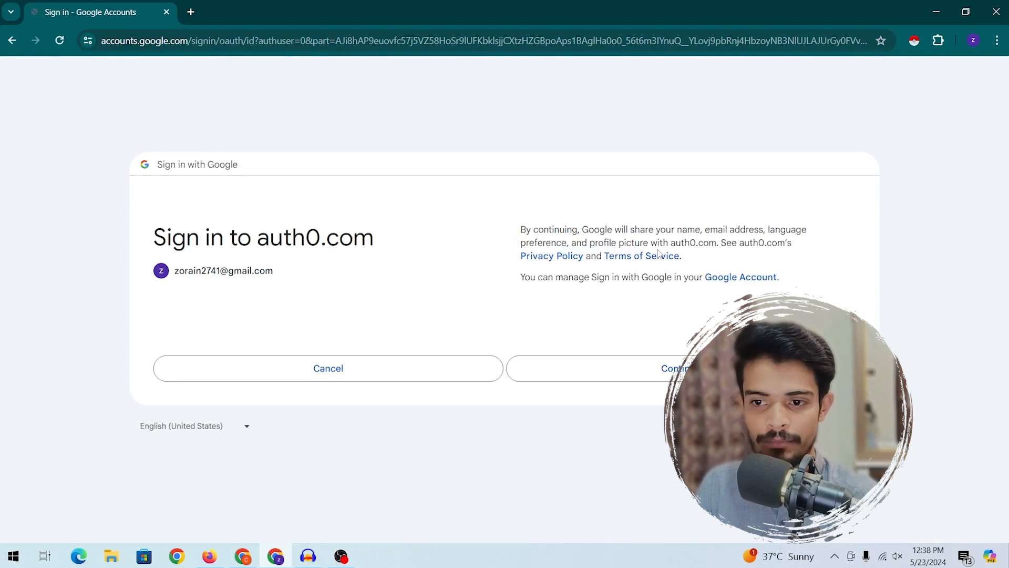
pyautogui.click(677, 371)
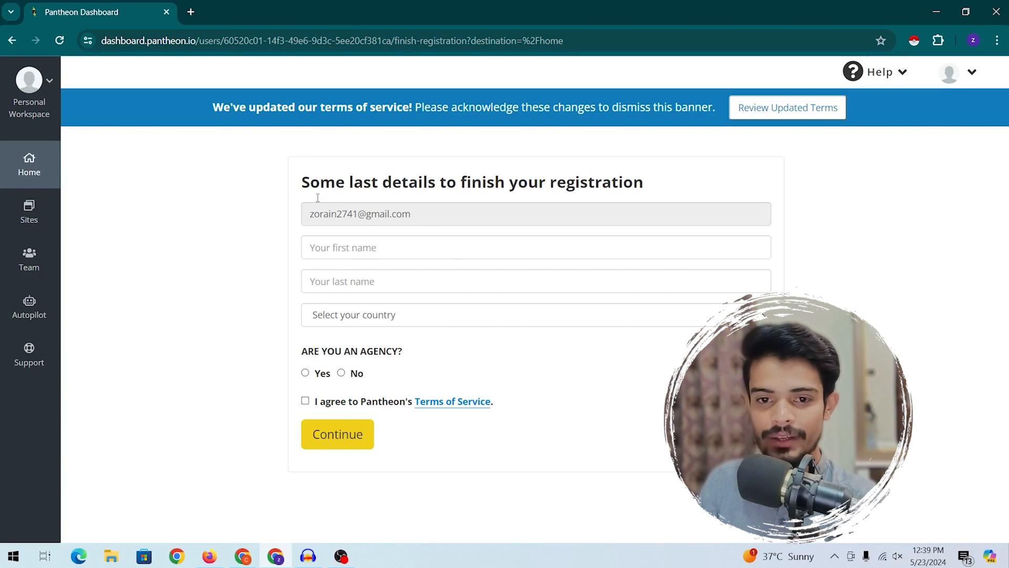
# - Fill in the first and last name in the registration form and choose Pakistan as the country
pyautogui.click(387, 241)
pyautogui.click(374, 283)
pyautogui.click(373, 288)
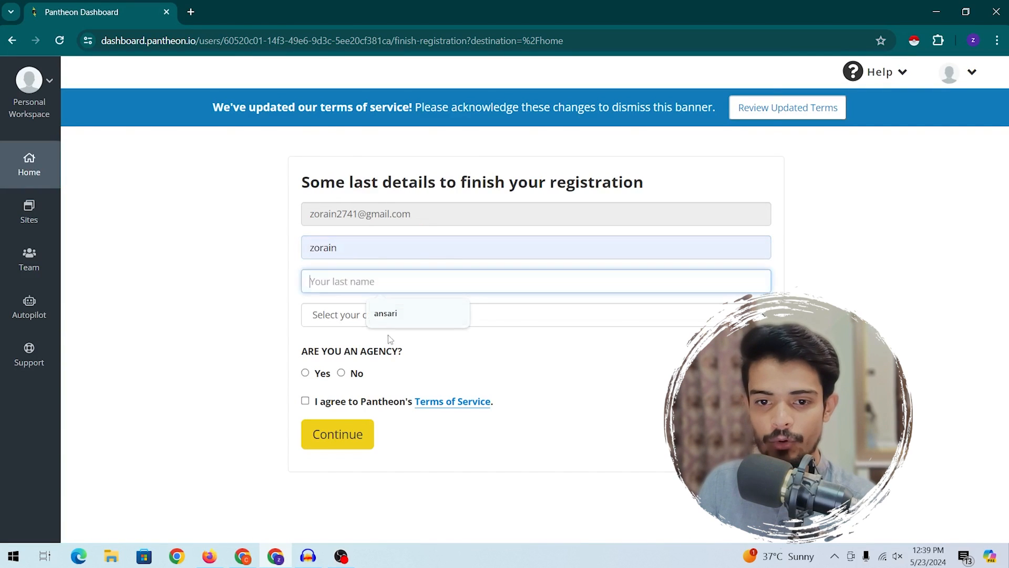
pyautogui.click(386, 314)
pyautogui.click(428, 322)
pyautogui.click(394, 288)
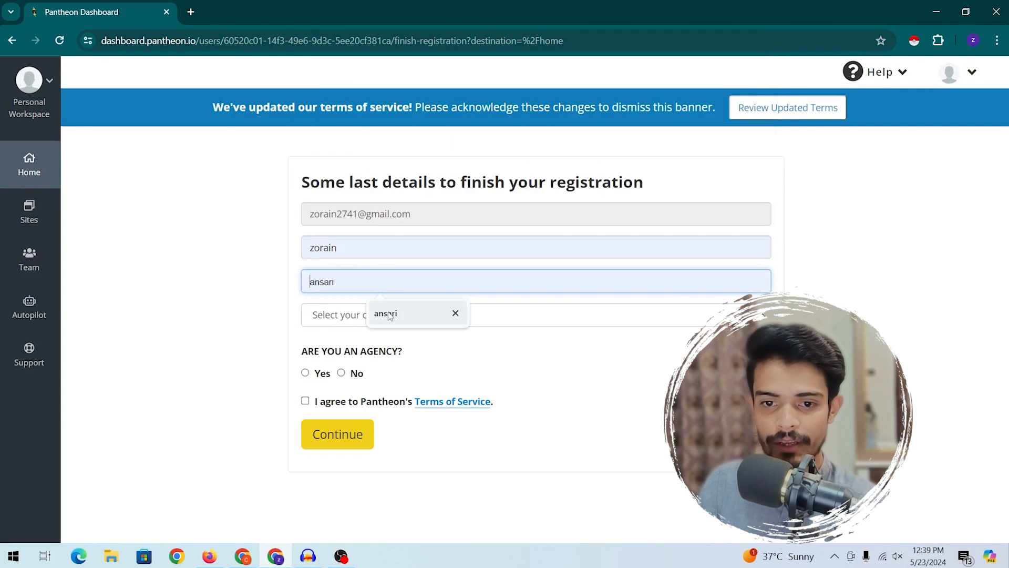
pyautogui.click(389, 314)
pyautogui.click(398, 316)
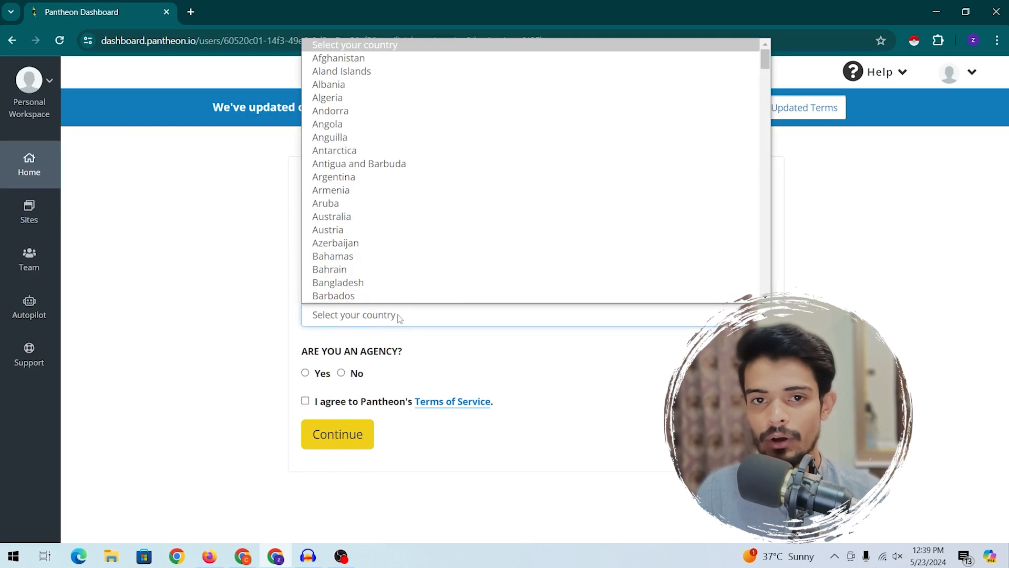
pyautogui.press('p')
pyautogui.press('Return')
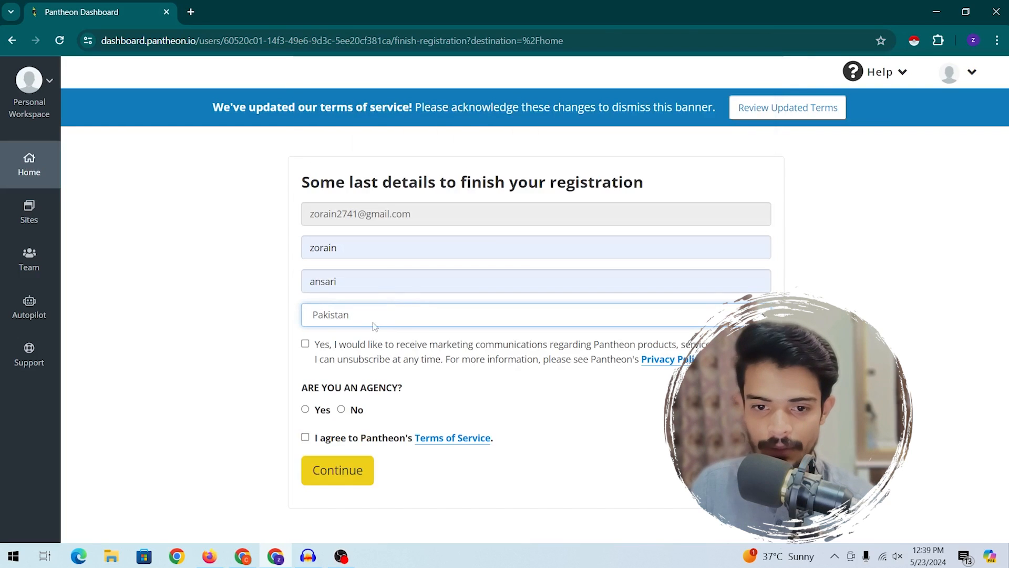
# - Answer No to the agency question, agree to the Terms of Service and submit the registration
pyautogui.click(320, 344)
pyautogui.click(337, 348)
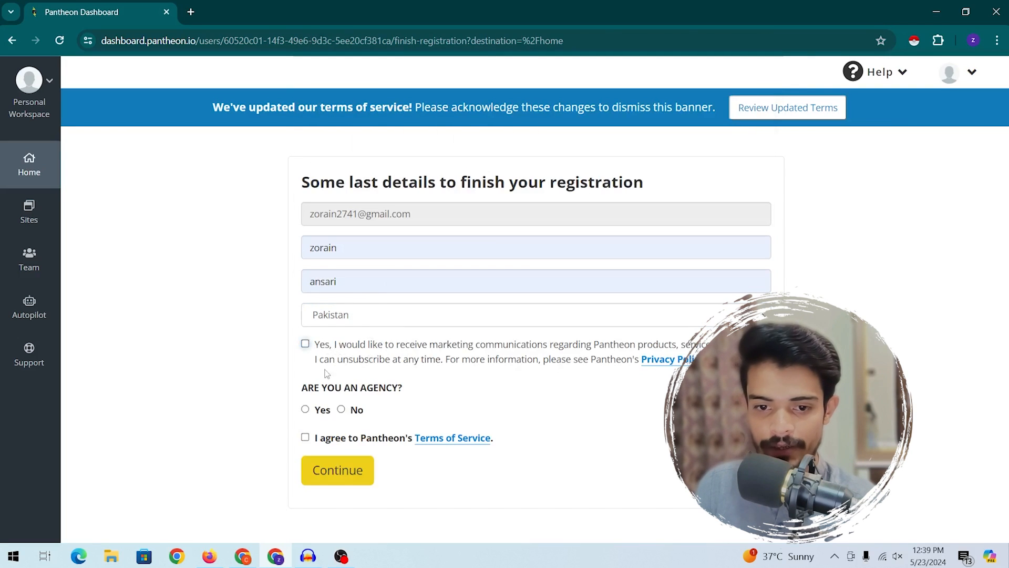
pyautogui.moveTo(301, 387); pyautogui.dragTo(404, 387)
pyautogui.click(361, 415)
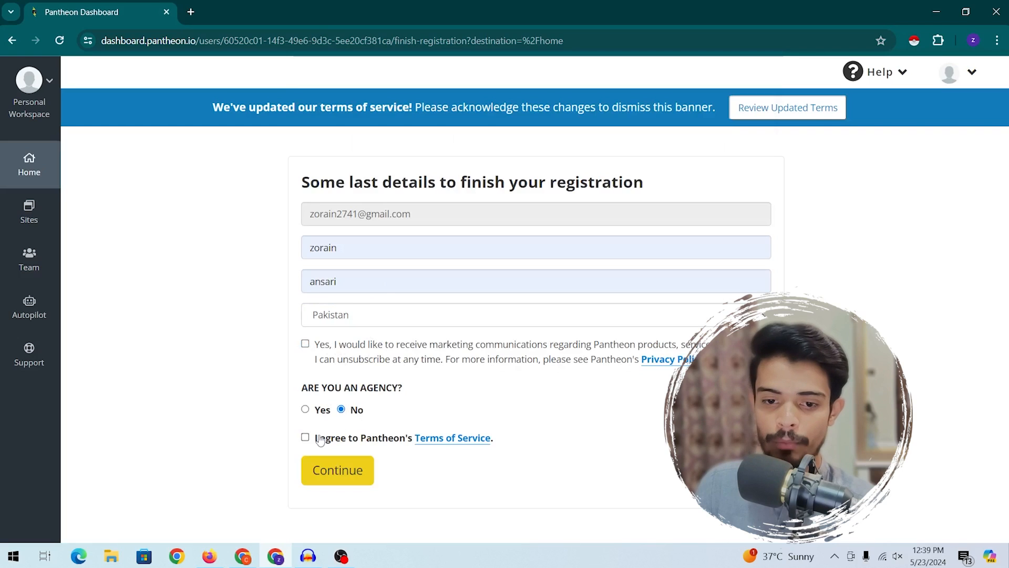
pyautogui.click(305, 437)
pyautogui.click(332, 479)
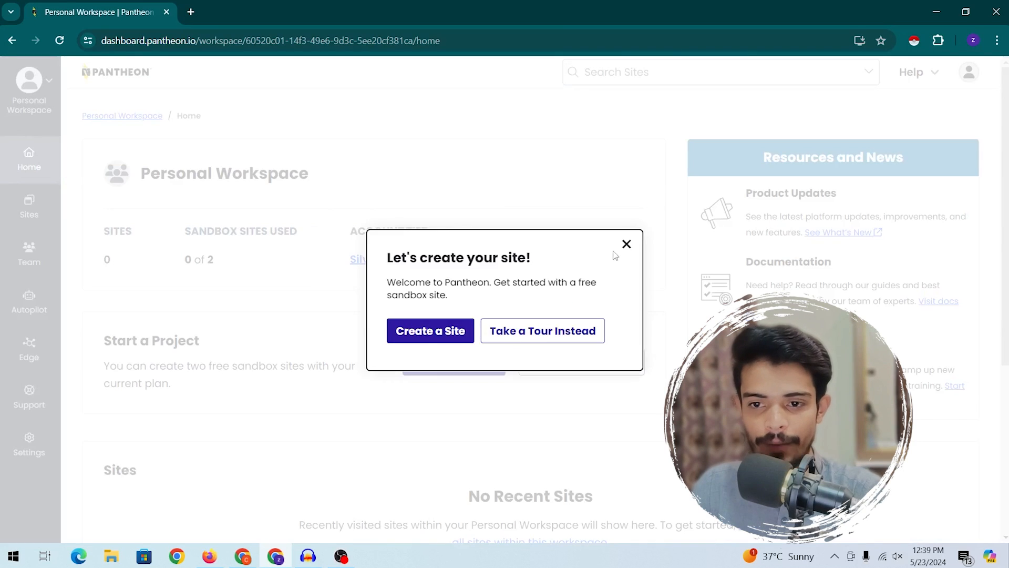
# - Dismiss the welcome prompt and start creating a new WordPress site in the personal workspace
pyautogui.click(624, 251)
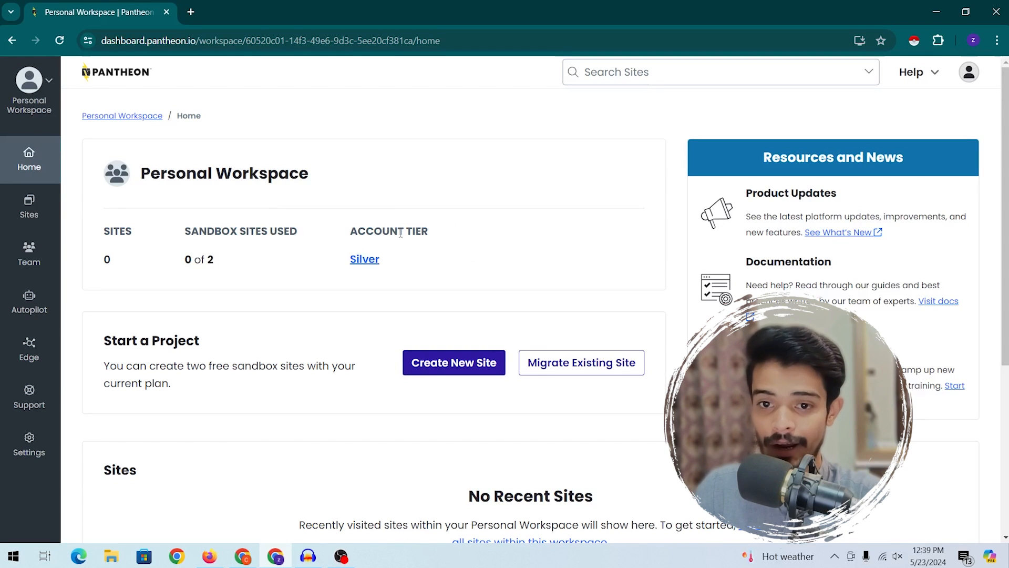
pyautogui.scroll(-4, 420, 233)
pyautogui.scroll(1, 578, 253)
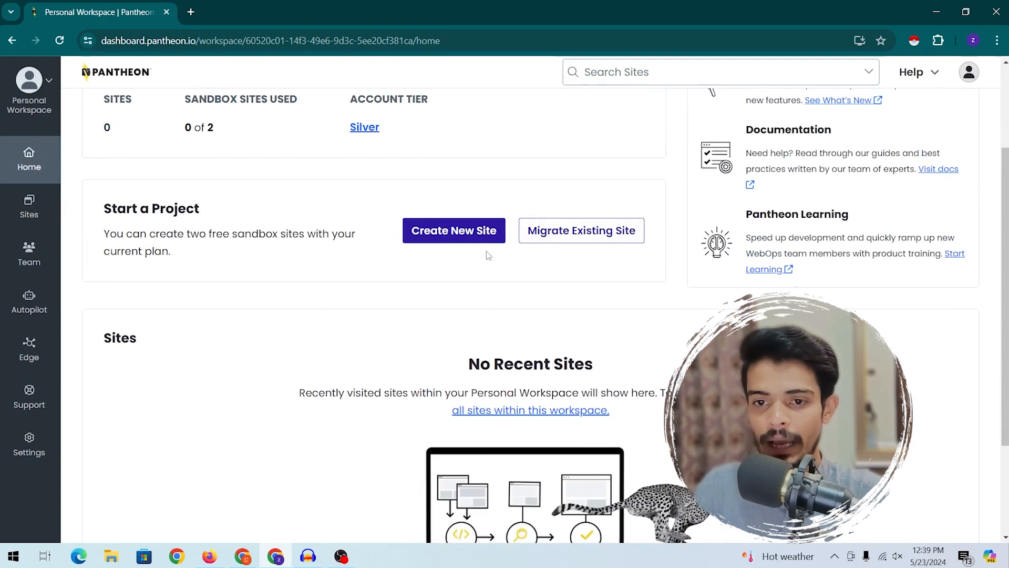
pyautogui.click(462, 244)
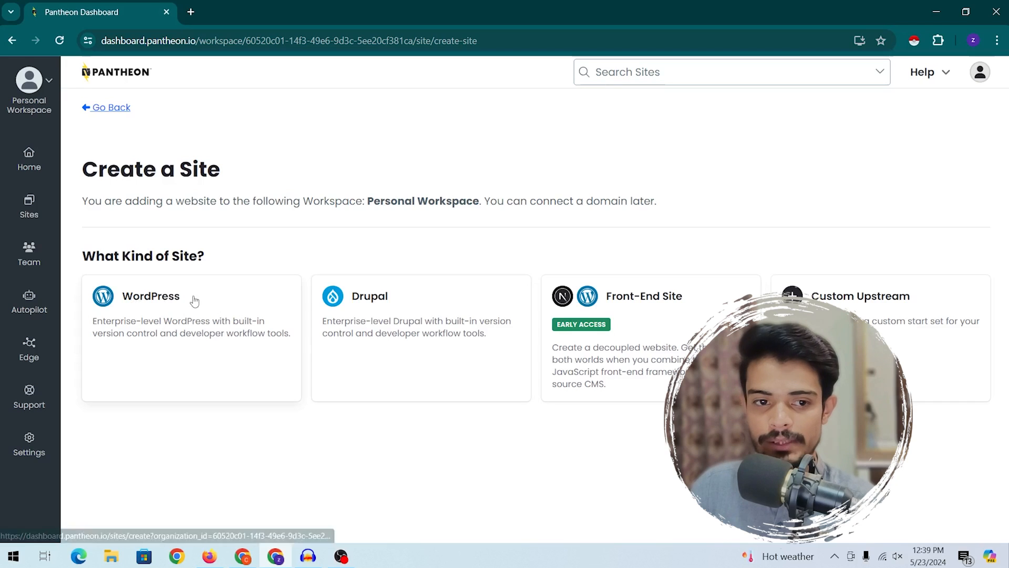
pyautogui.click(161, 309)
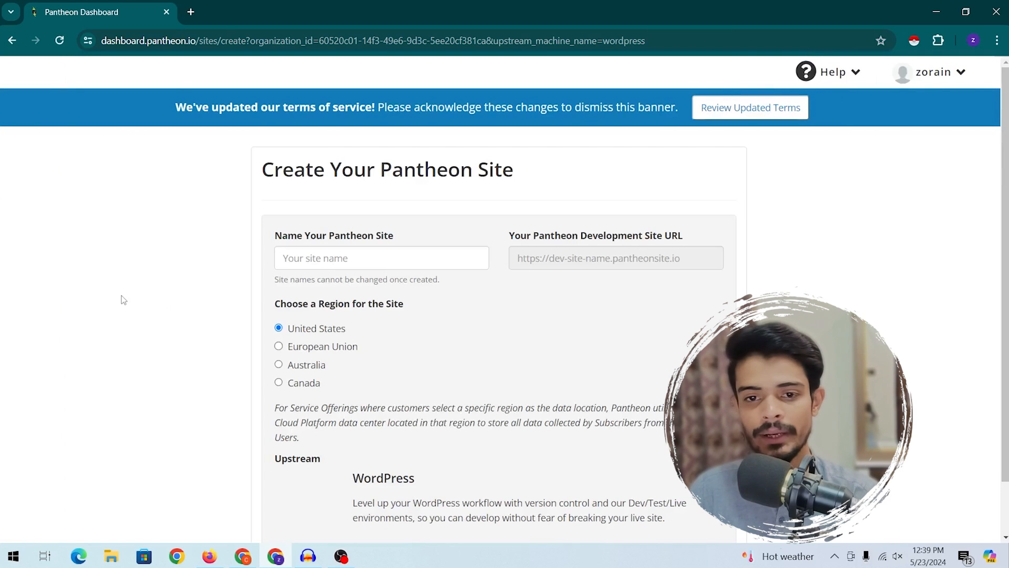
# - Name the Pantheon site "shoes" and try to create it
pyautogui.moveTo(275, 236); pyautogui.dragTo(387, 235)
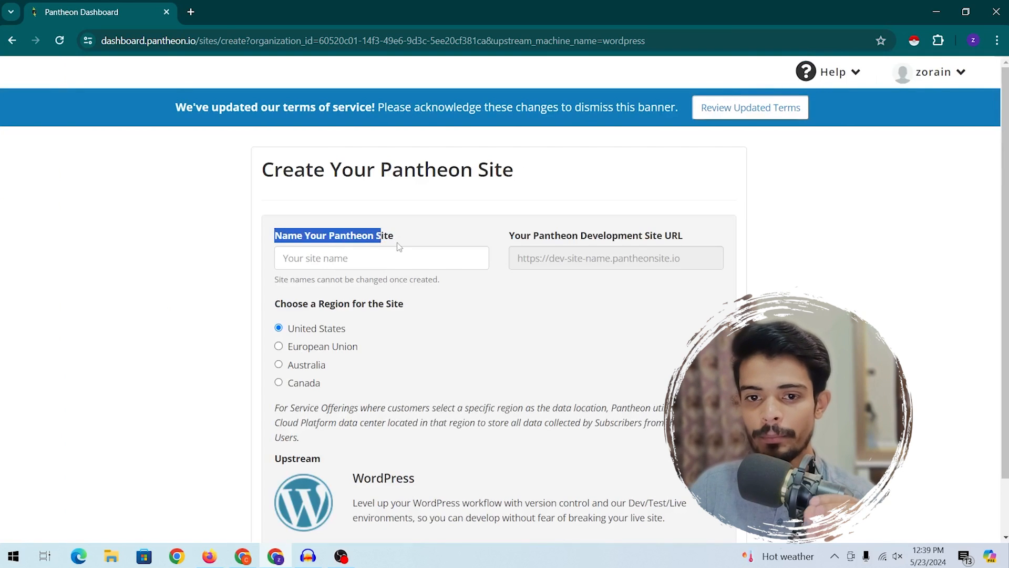
pyautogui.click(399, 254)
pyautogui.click(436, 253)
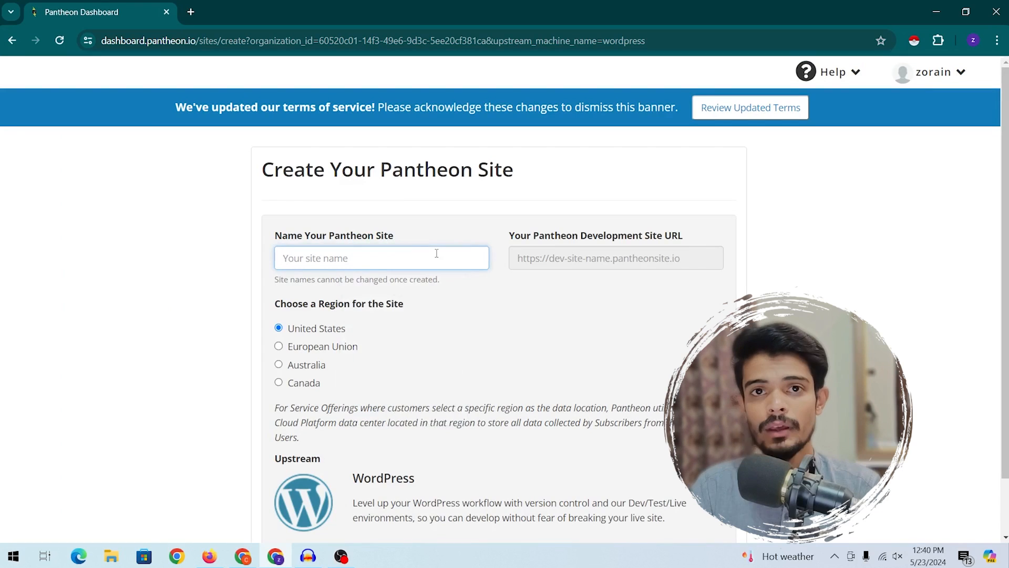
pyautogui.write('shoes')
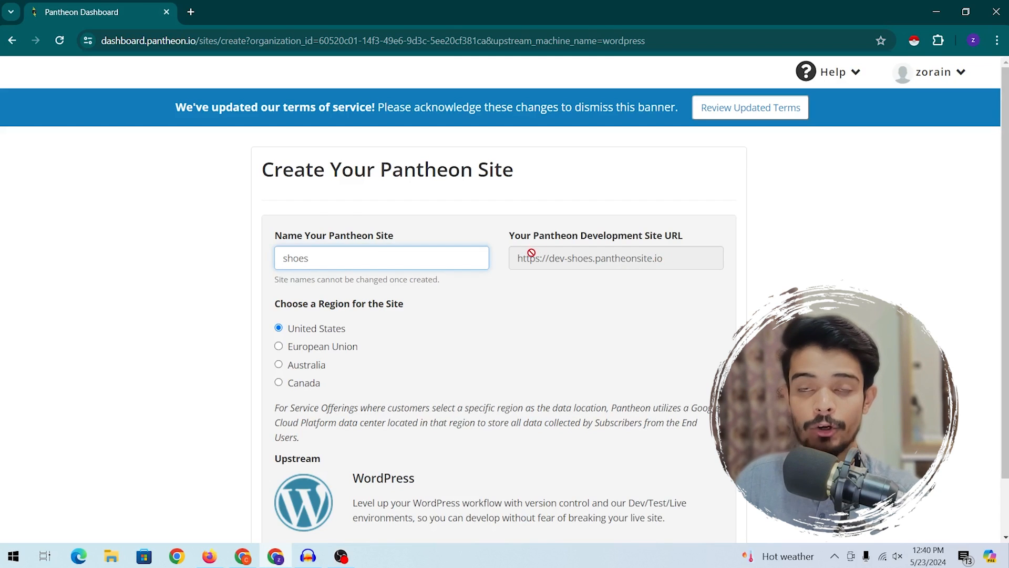
pyautogui.scroll(-2, 488, 237)
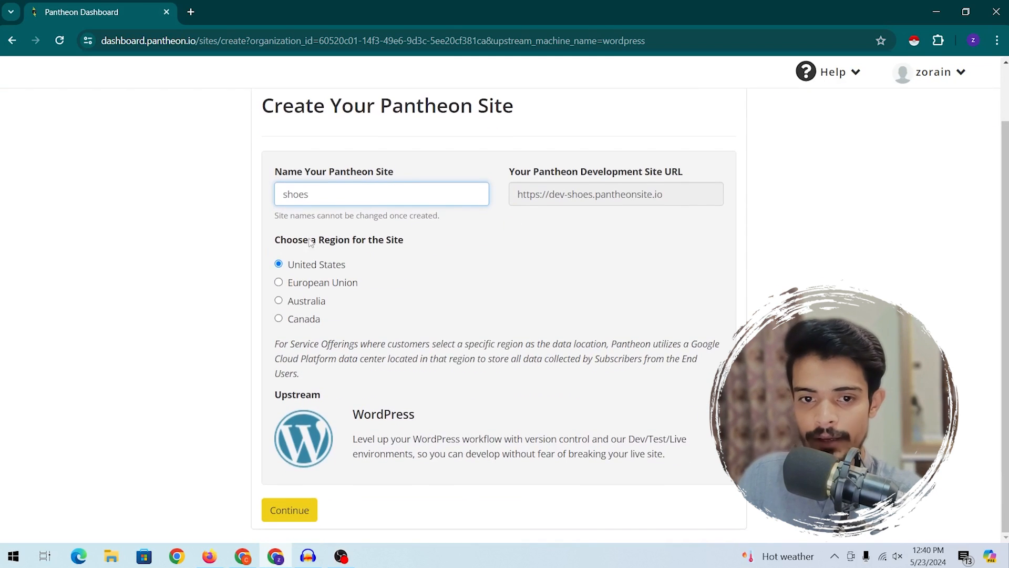
pyautogui.click(290, 511)
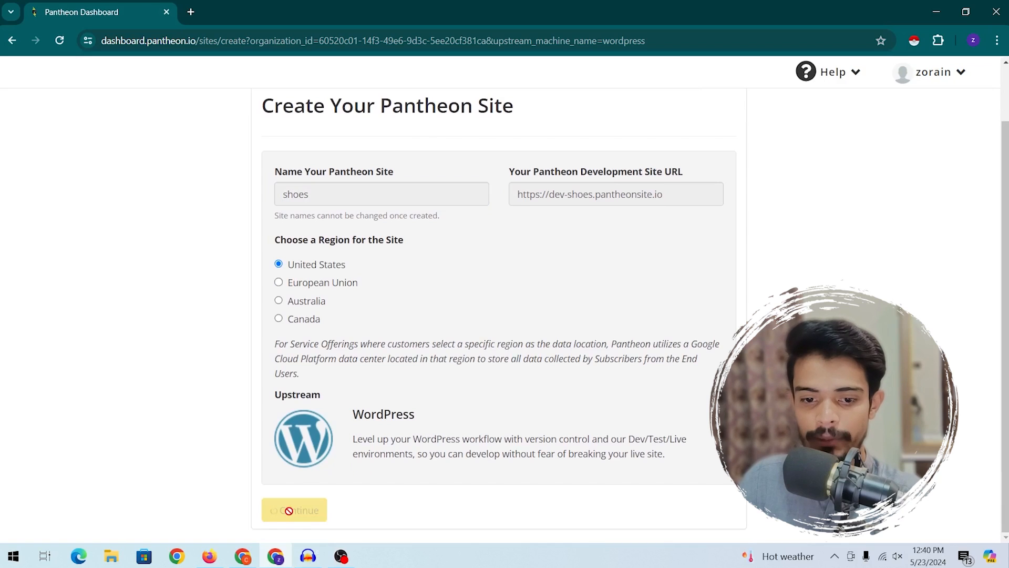
pyautogui.scroll(-1, 636, 332)
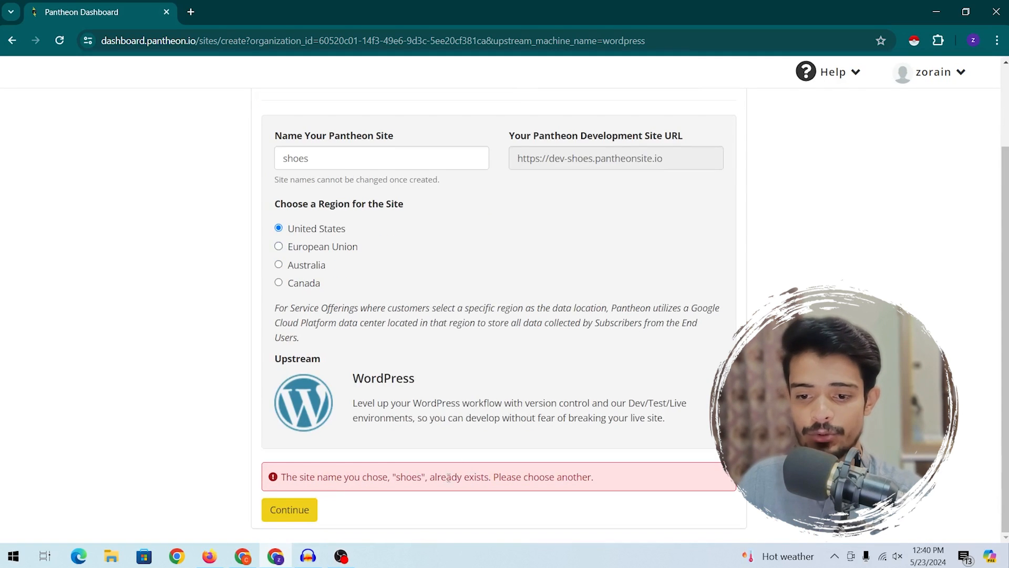
# - Change the site name to "shoes11" and submit the site creation form again
pyautogui.scroll(3, 392, 299)
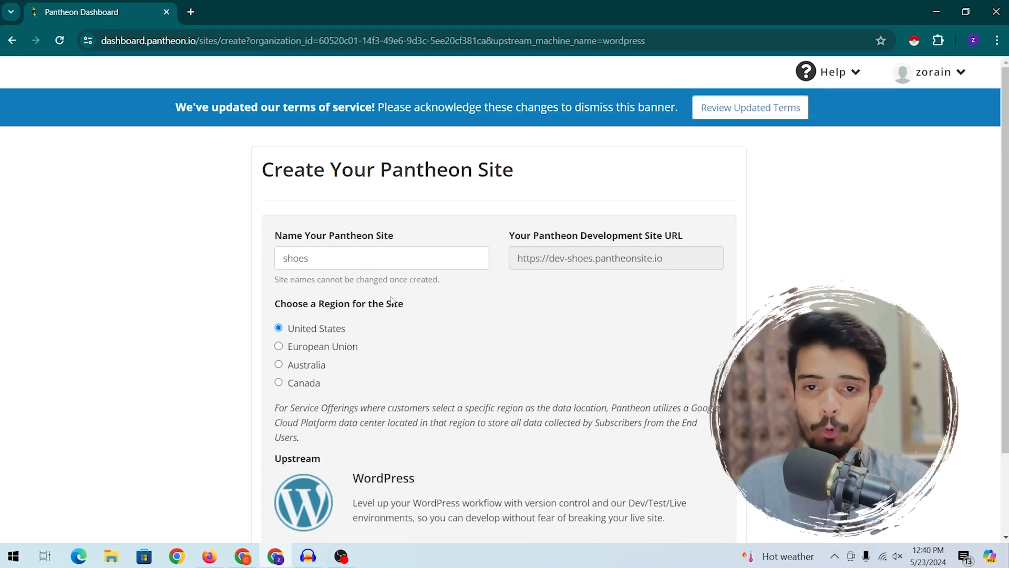
pyautogui.click(308, 260)
pyautogui.write('11')
pyautogui.scroll(-3, 315, 474)
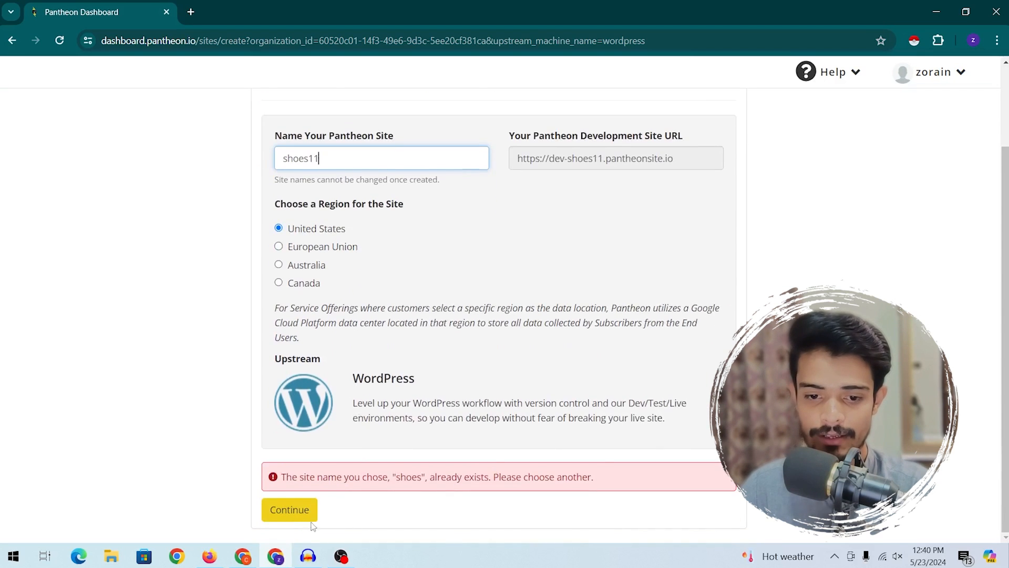
pyautogui.click(311, 521)
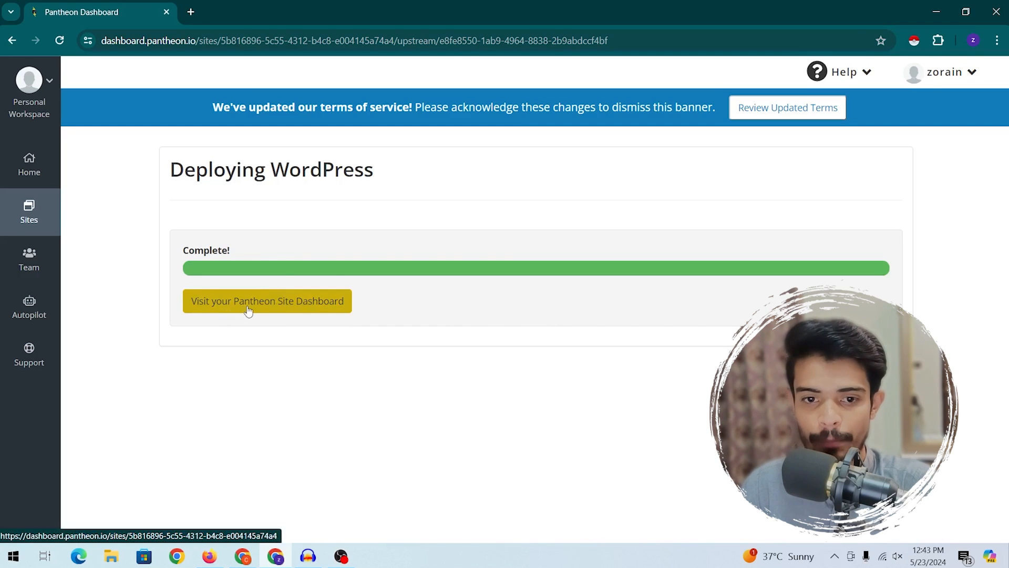
# - Go to the new site's dashboard, declining the quick tour, and open its development site
pyautogui.click(270, 305)
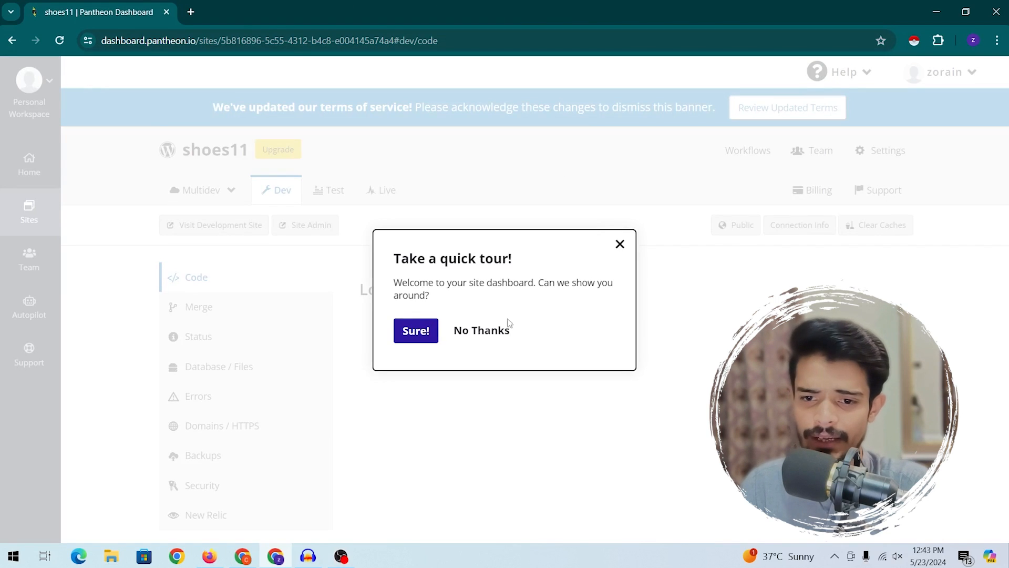
pyautogui.click(505, 328)
pyautogui.scroll(-2, 331, 92)
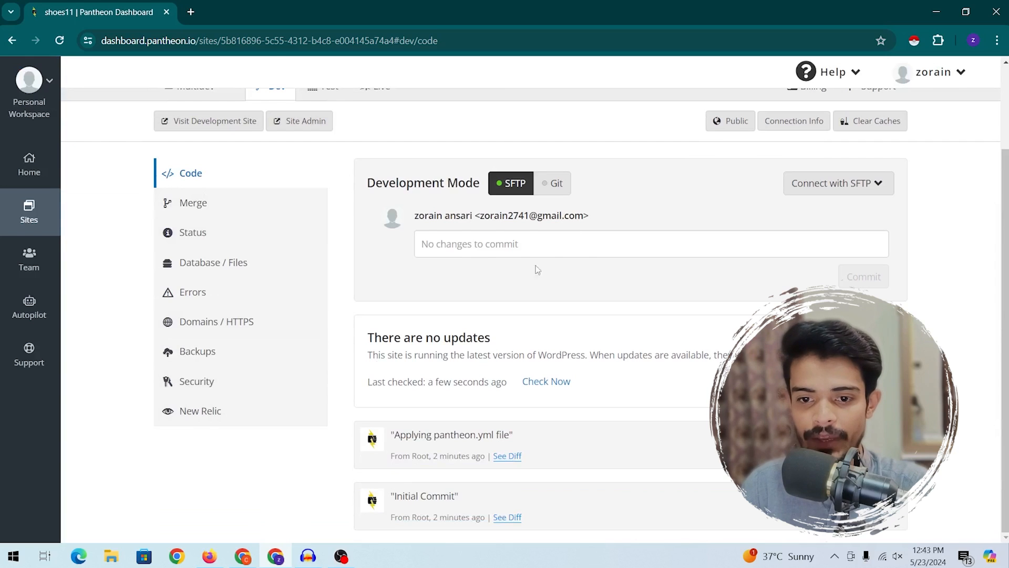
pyautogui.scroll(2, 404, 204)
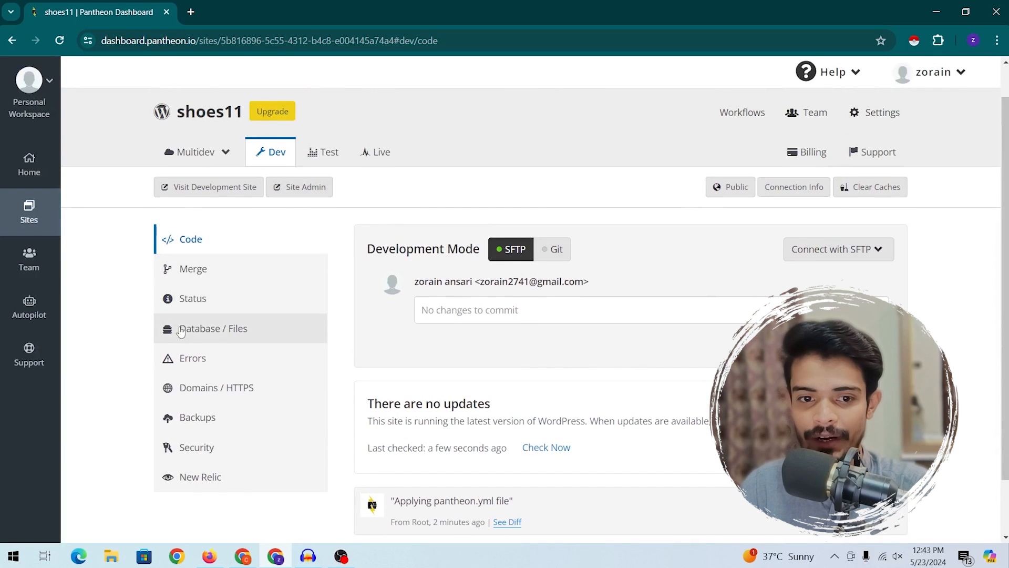
pyautogui.click(192, 197)
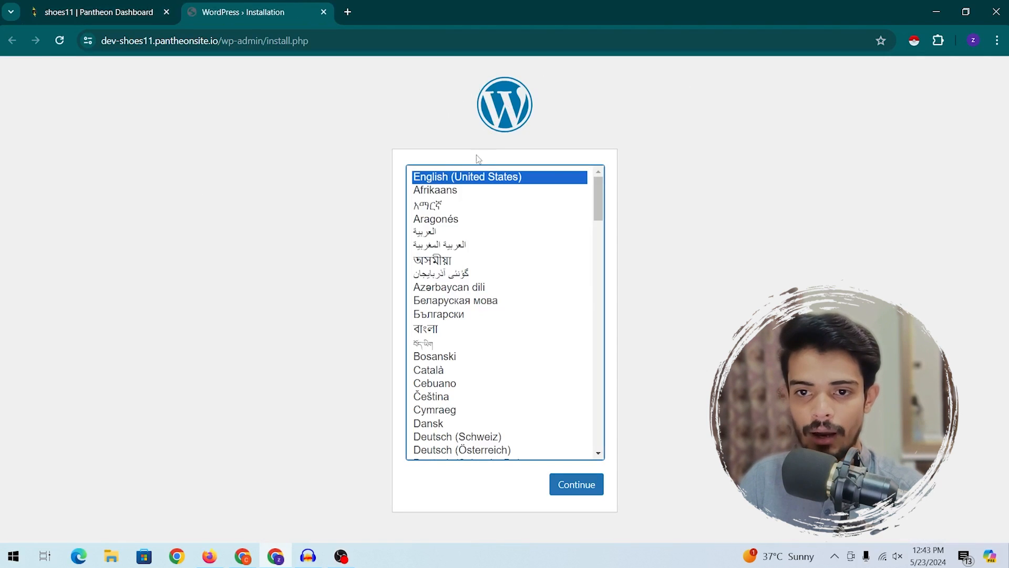
# - Continue the WordPress installation in English (United States) and set both the site title and the username to "shoes11"
pyautogui.click(587, 493)
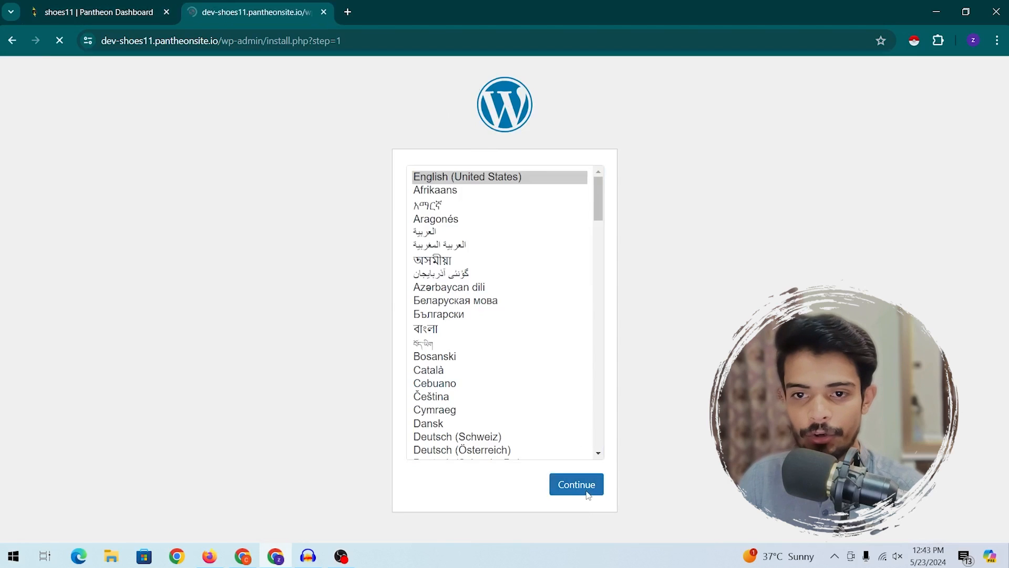
pyautogui.scroll(-1, 409, 242)
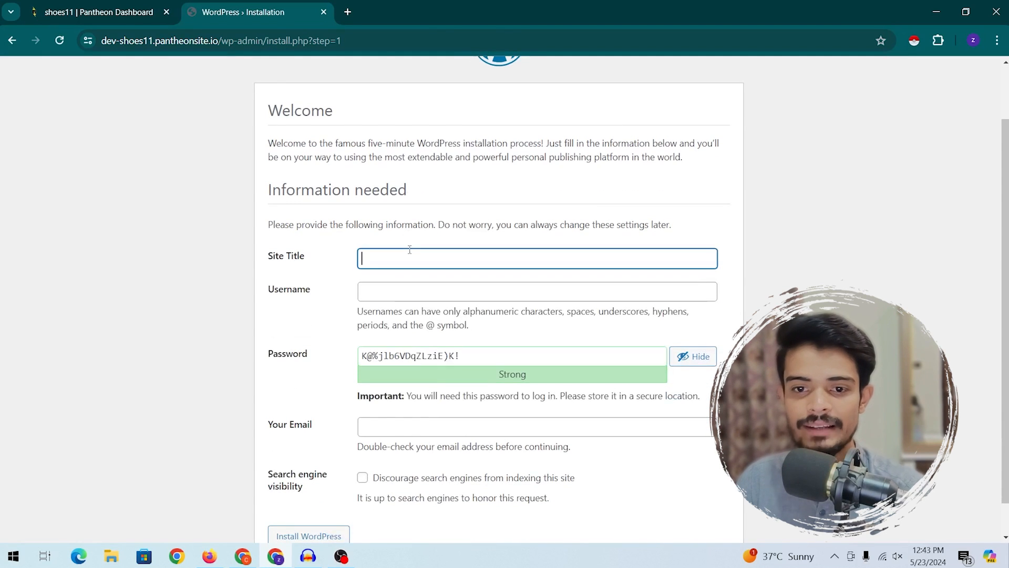
pyautogui.write('H')
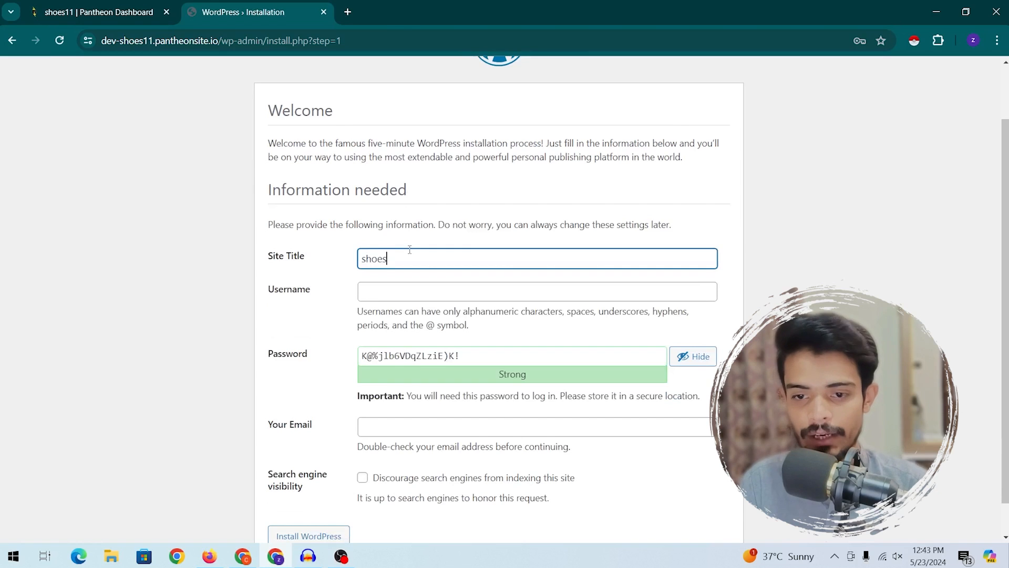
pyautogui.hotkey('ctrl', 'a')
pyautogui.hotkey('ctrl', 'c')
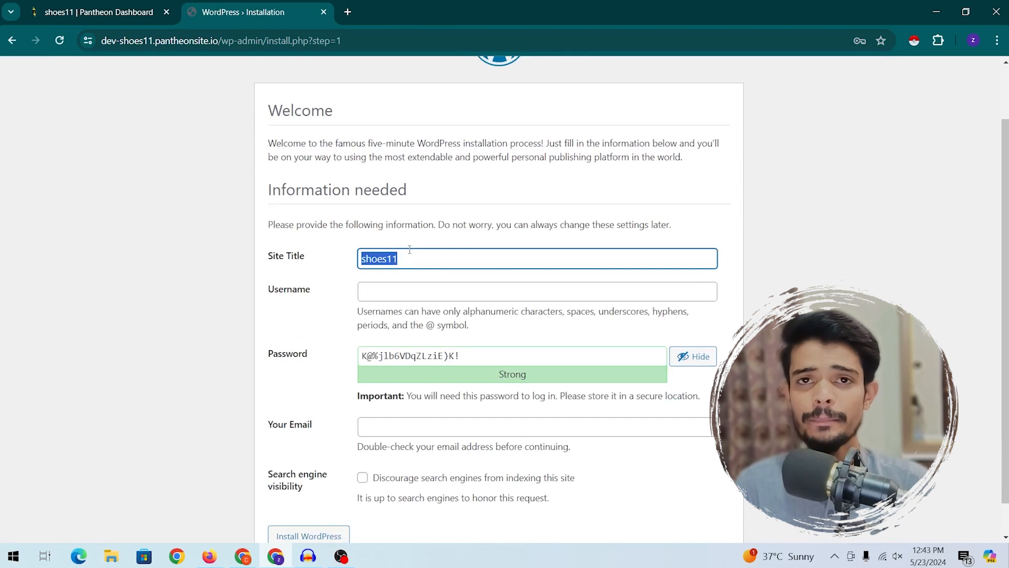
pyautogui.click(419, 285)
pyautogui.hotkey('ctrl', 'v')
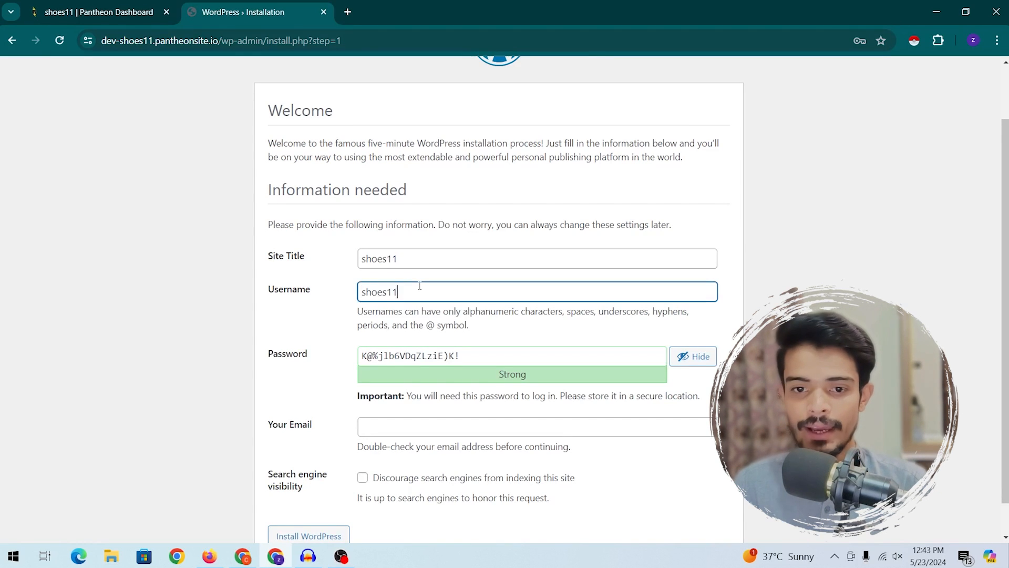
# - Replace the generated WordPress admin password with a chosen account password and confirm the use of a weak password
pyautogui.click(694, 357)
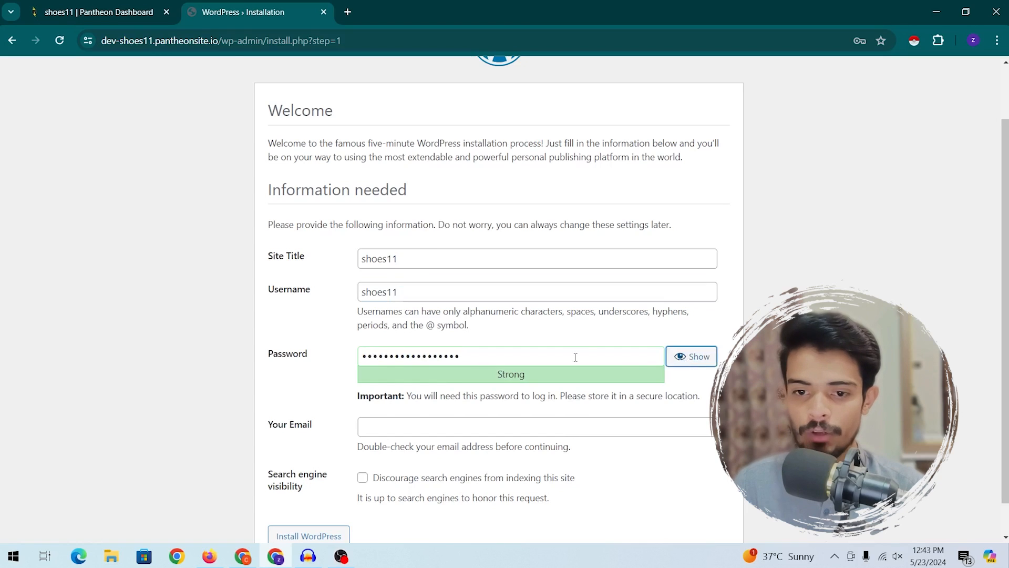
pyautogui.click(575, 355)
pyautogui.hotkey('ctrl', 'a')
pyautogui.hotkey('ctrl', 'v')
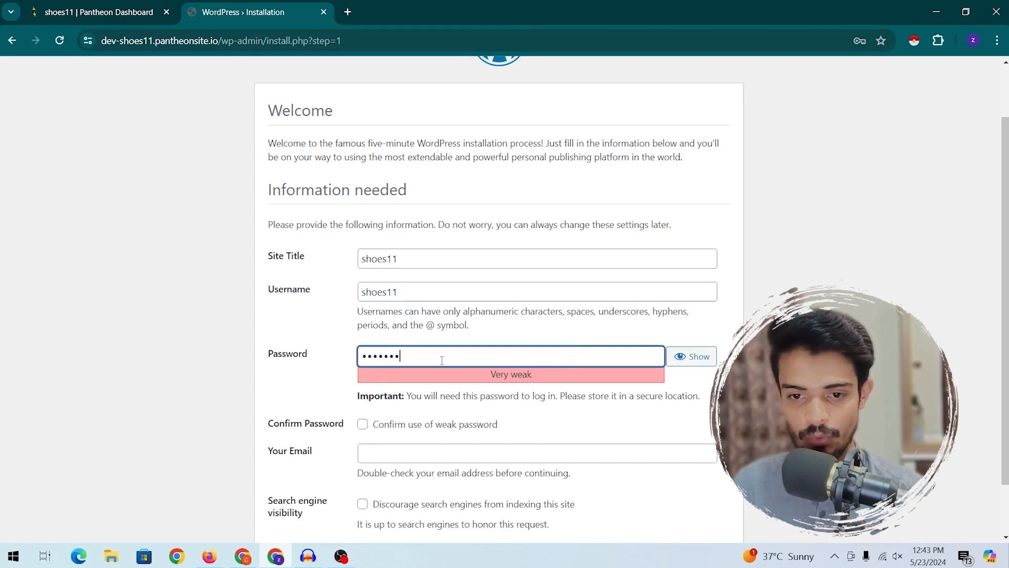
pyautogui.scroll(-1, 443, 361)
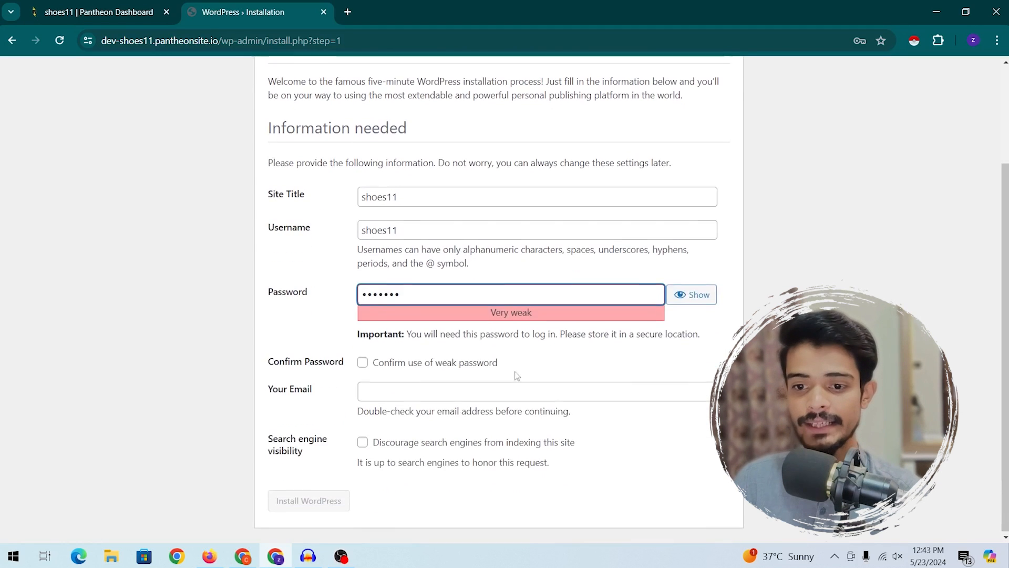
pyautogui.click(362, 363)
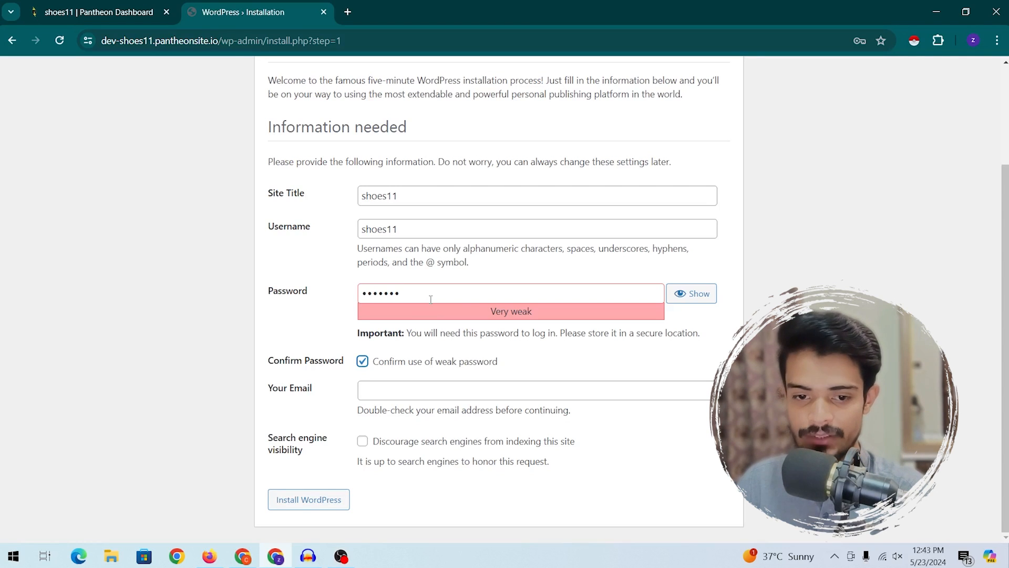
# - Fill in the administrator's email address, leave search engine indexing allowed, and install WordPress
pyautogui.click(368, 390)
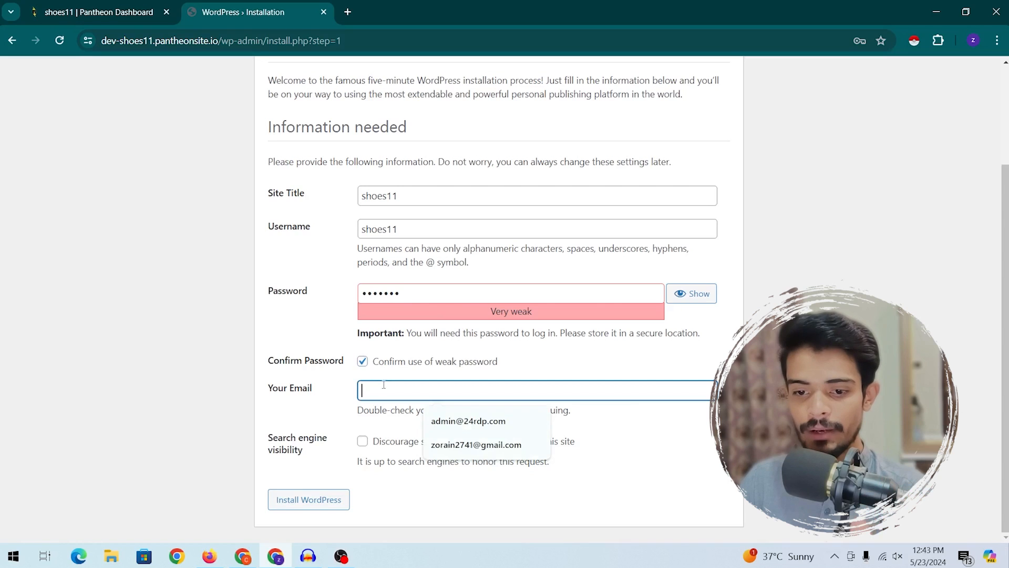
pyautogui.click(452, 444)
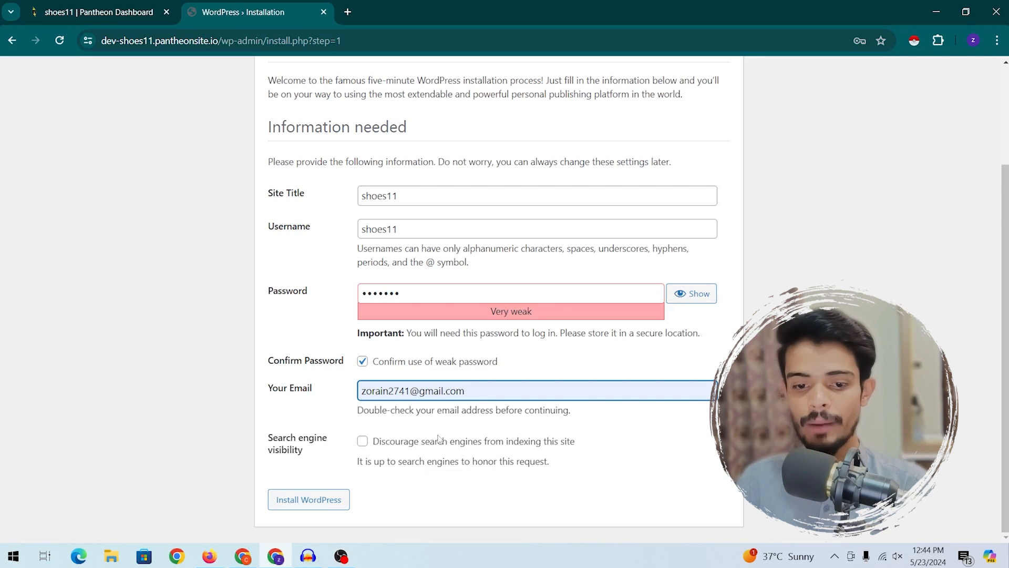
pyautogui.click(362, 442)
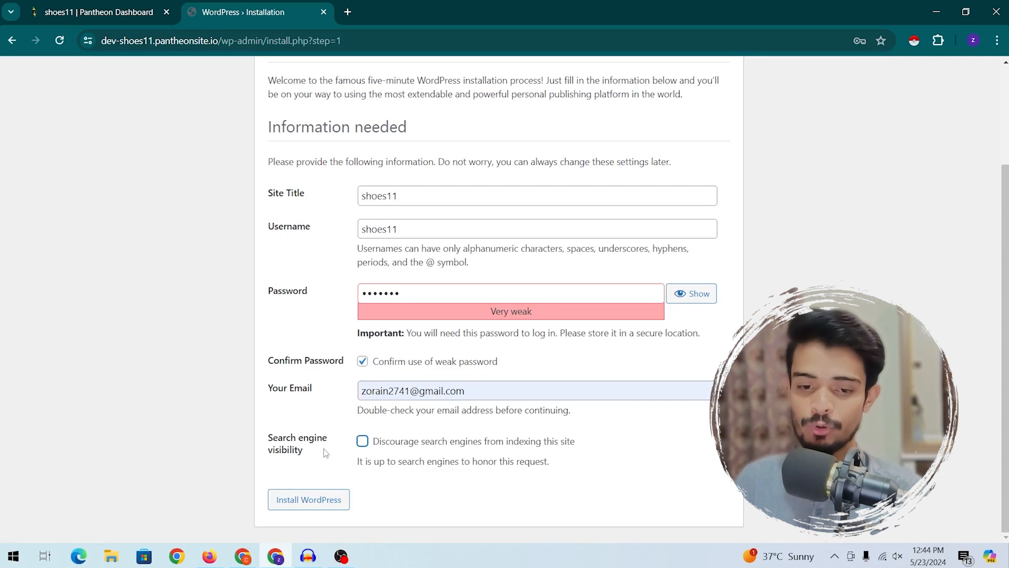
pyautogui.click(323, 502)
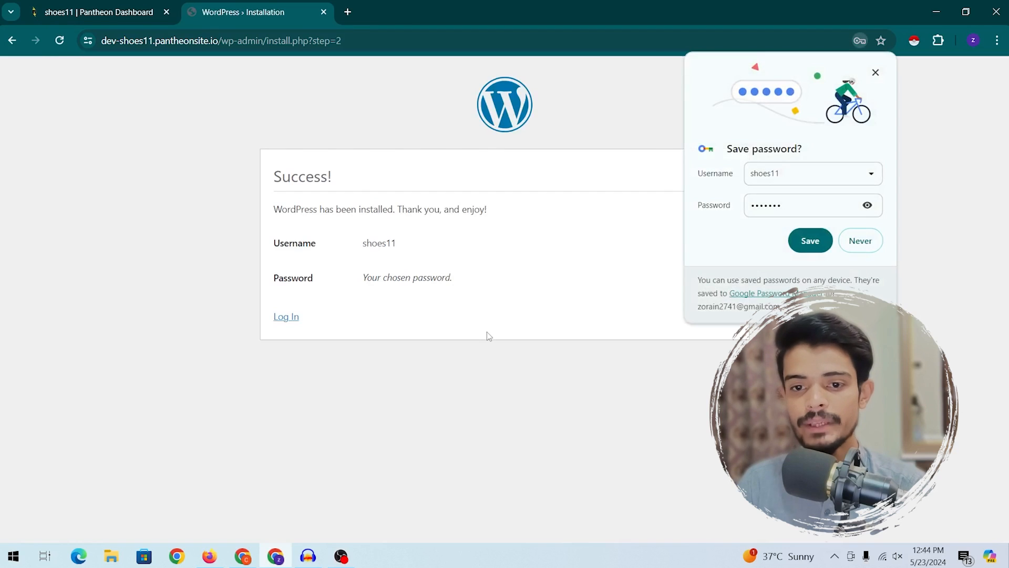
# - Save the login in the browser's password manager, log in to the WordPress admin, and dismiss the change-password notice
pyautogui.click(621, 231)
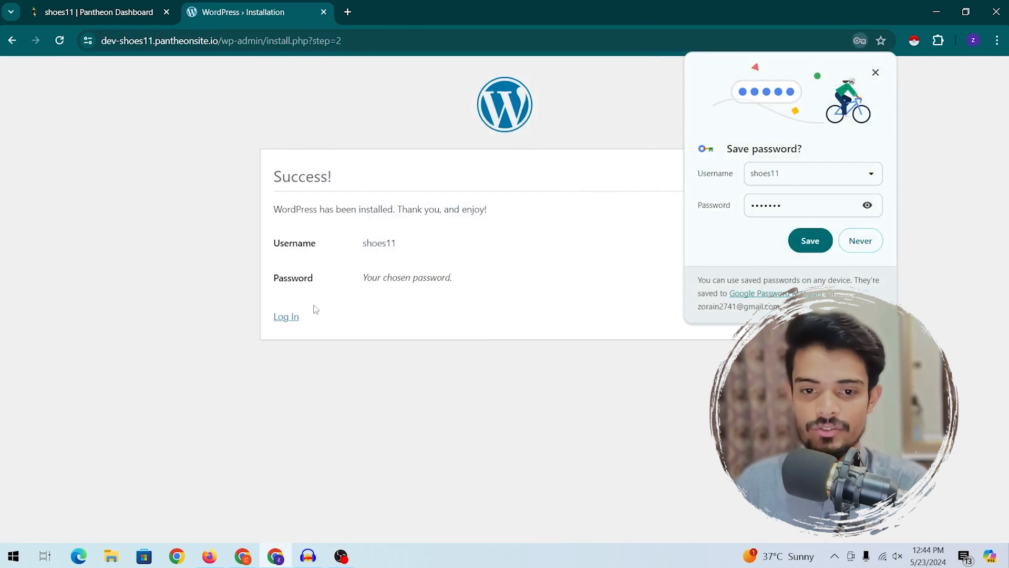
pyautogui.click(810, 240)
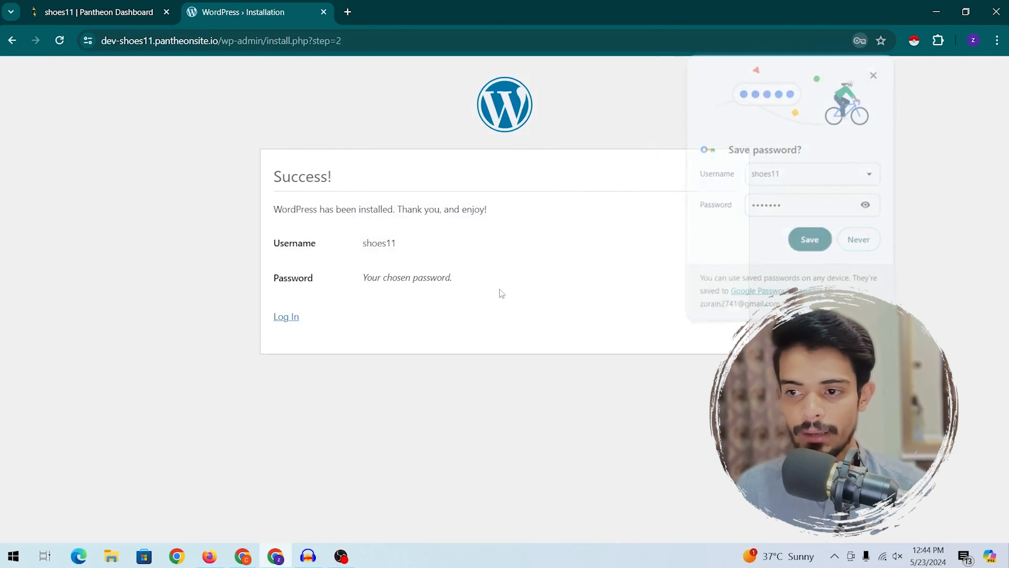
pyautogui.click(287, 317)
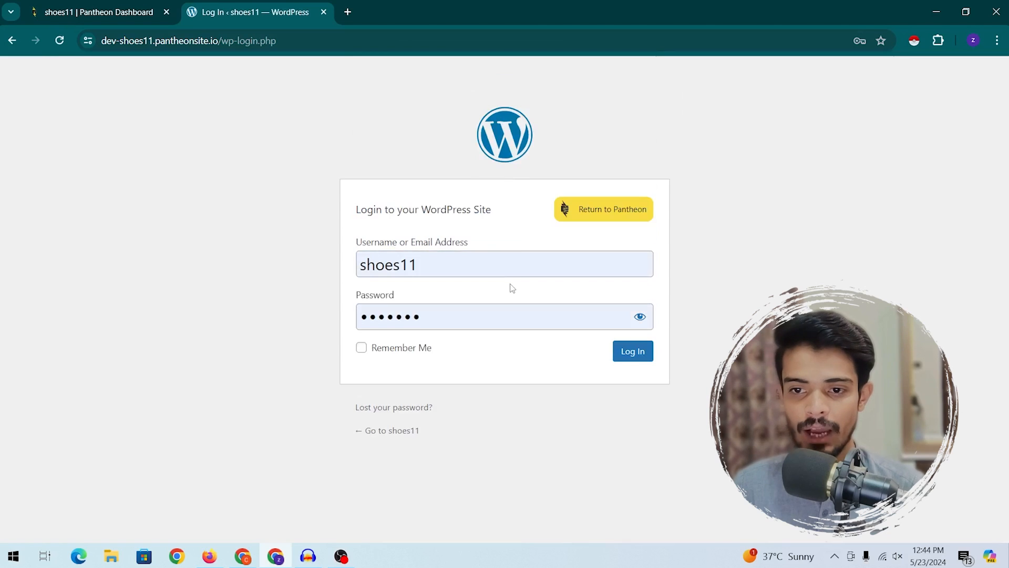
pyautogui.click(636, 353)
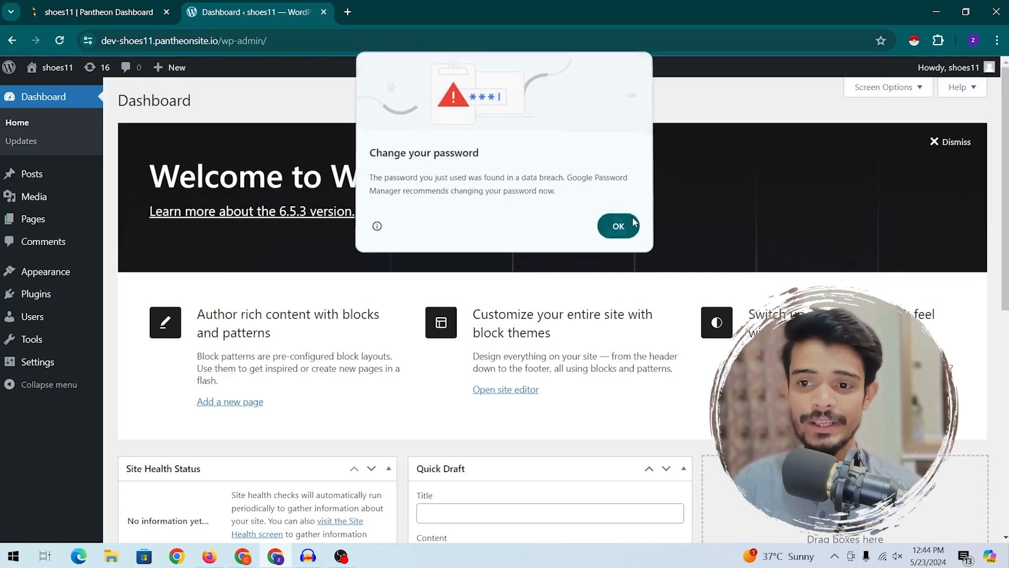
pyautogui.click(632, 221)
pyautogui.scroll(-8, 633, 217)
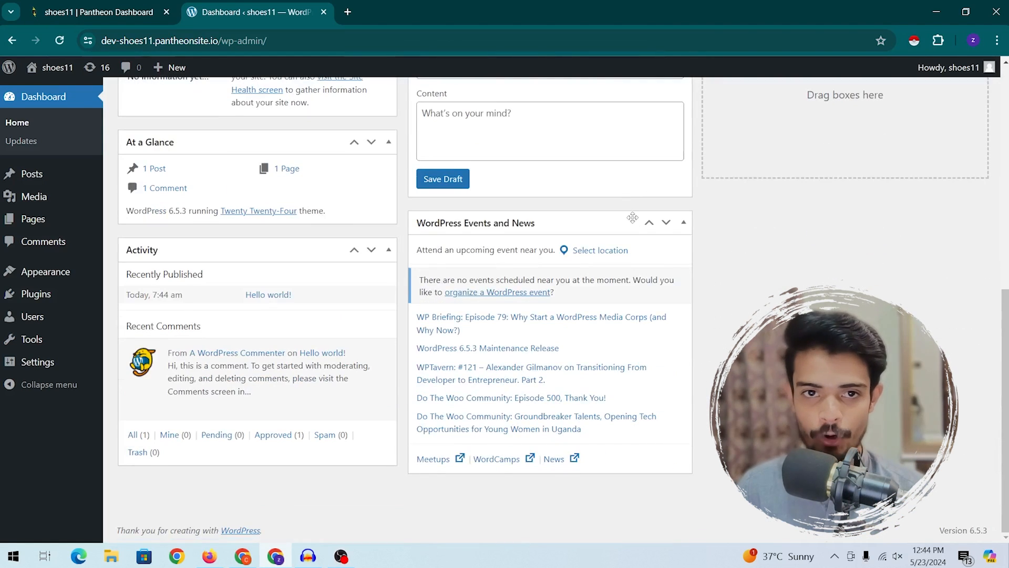
pyautogui.click(126, 7)
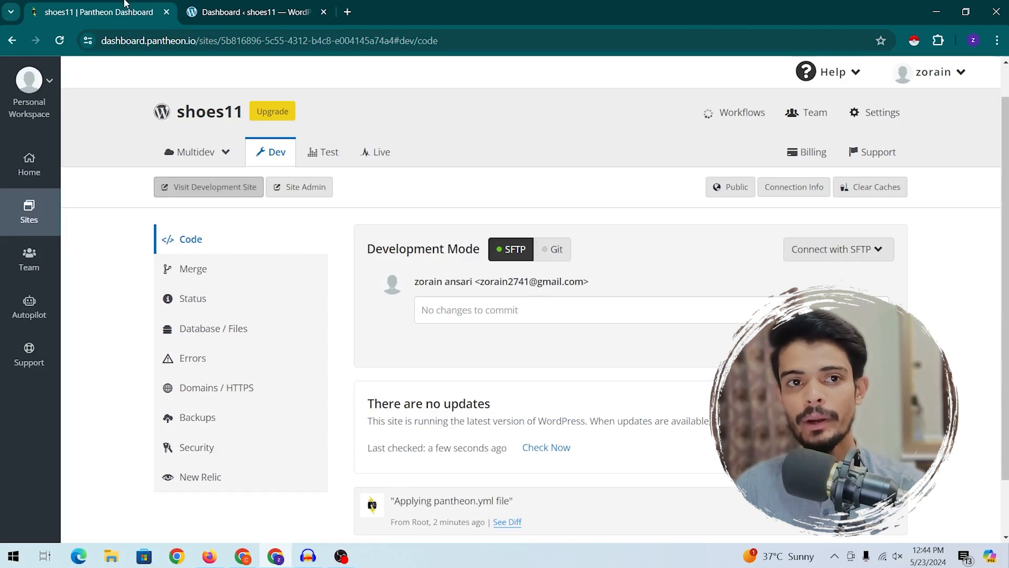
pyautogui.click(261, 3)
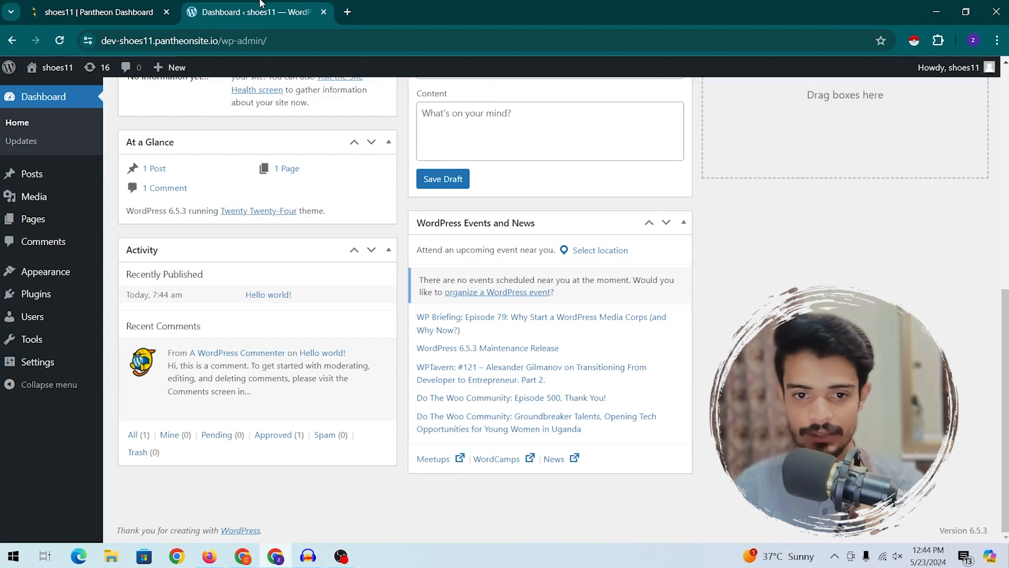
pyautogui.scroll(5, 166, 112)
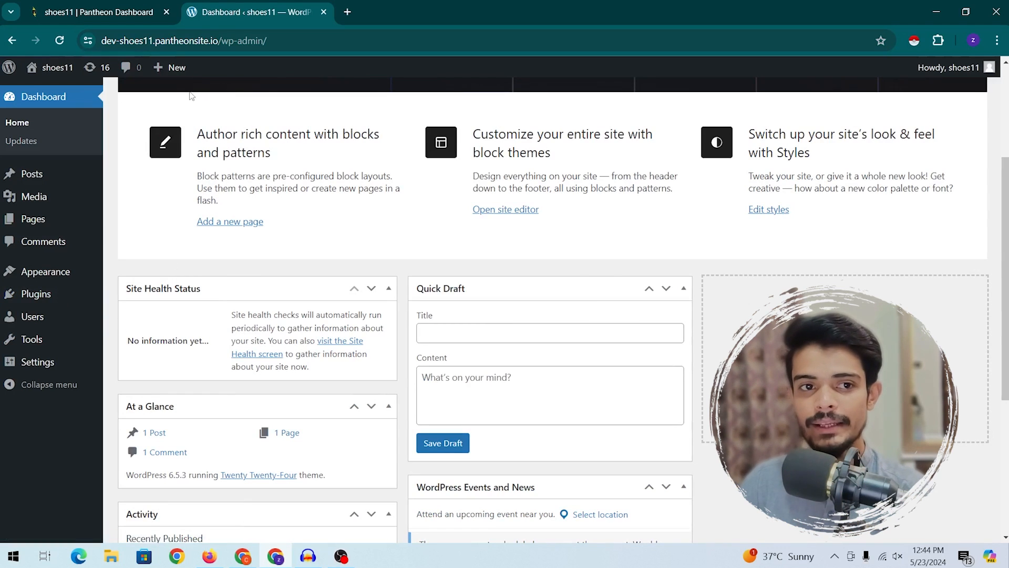
# - View the site's public home page at dev-shoes11.pantheonsite.io in a separate tab, look through it, and close it
pyautogui.moveTo(103, 43); pyautogui.dragTo(229, 50)
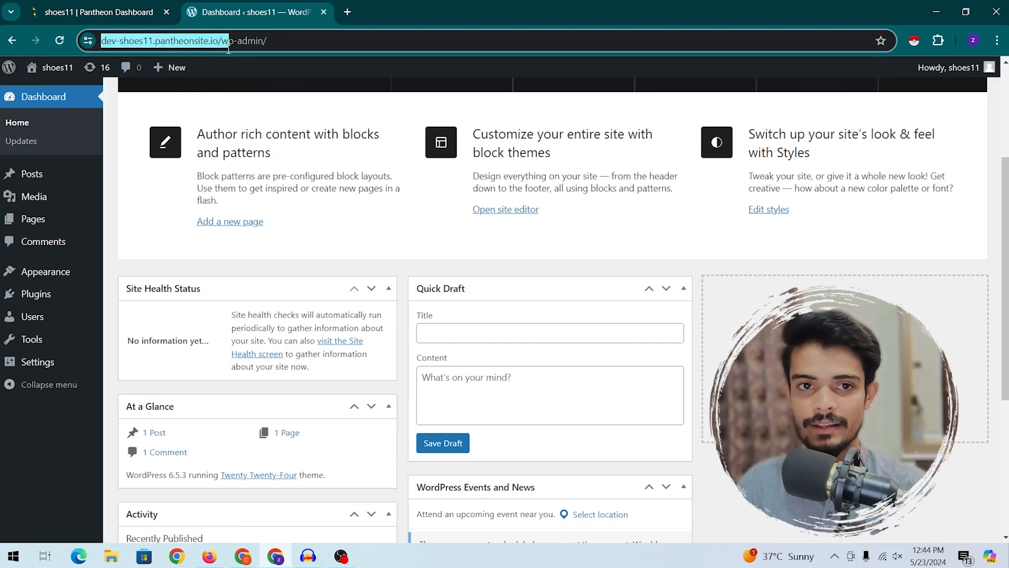
pyautogui.click(347, 12)
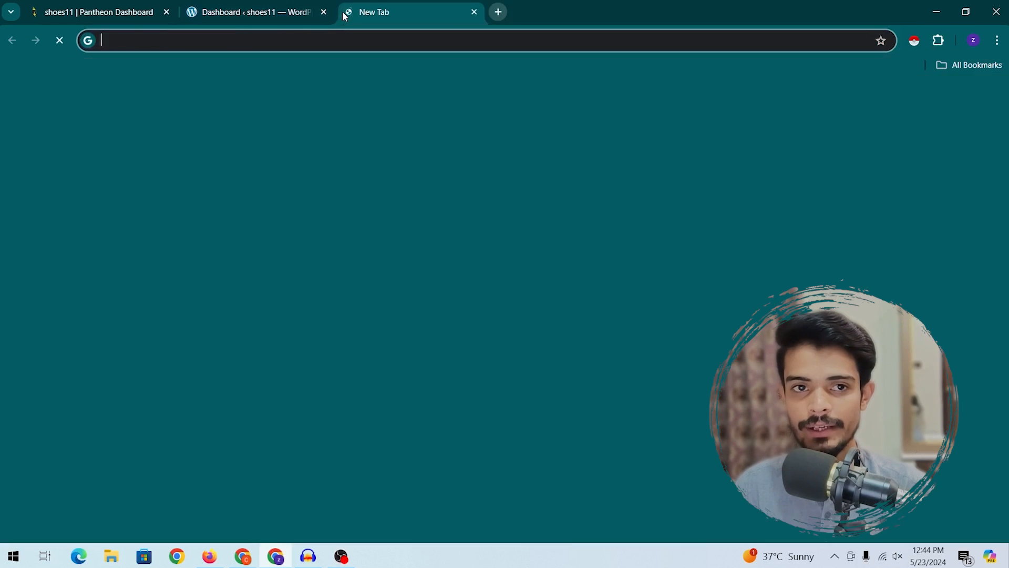
pyautogui.write('https://dev-shoes11.pantheonsite.io')
pyautogui.press('Return')
pyautogui.scroll(-20, 525, 268)
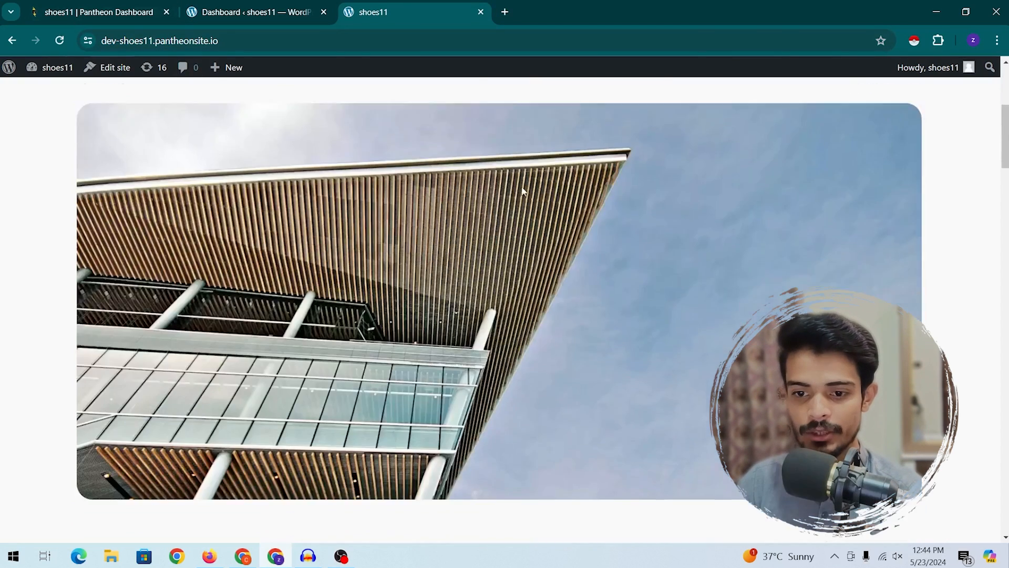
pyautogui.scroll(-5, 524, 264)
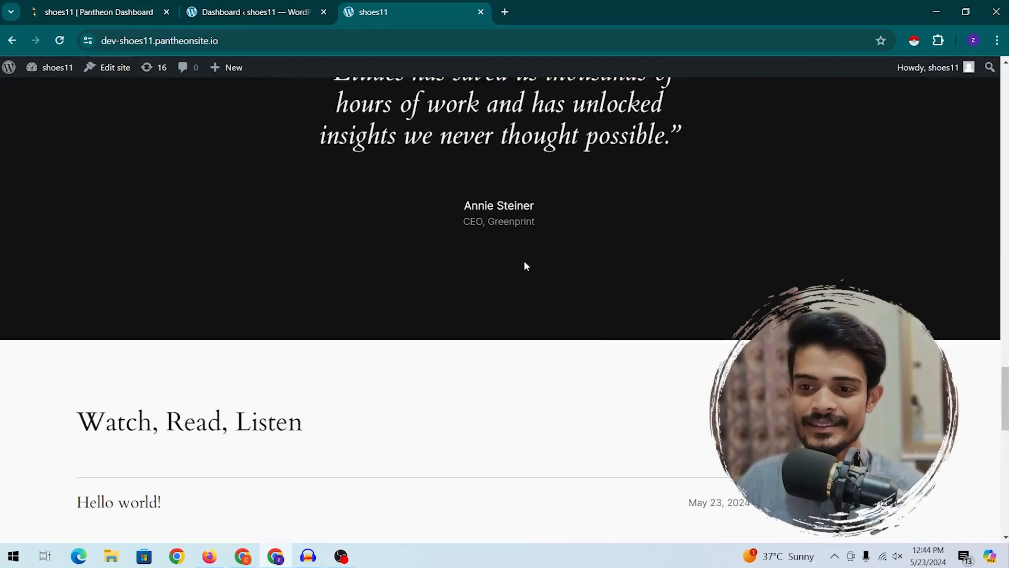
pyautogui.scroll(20, 528, 261)
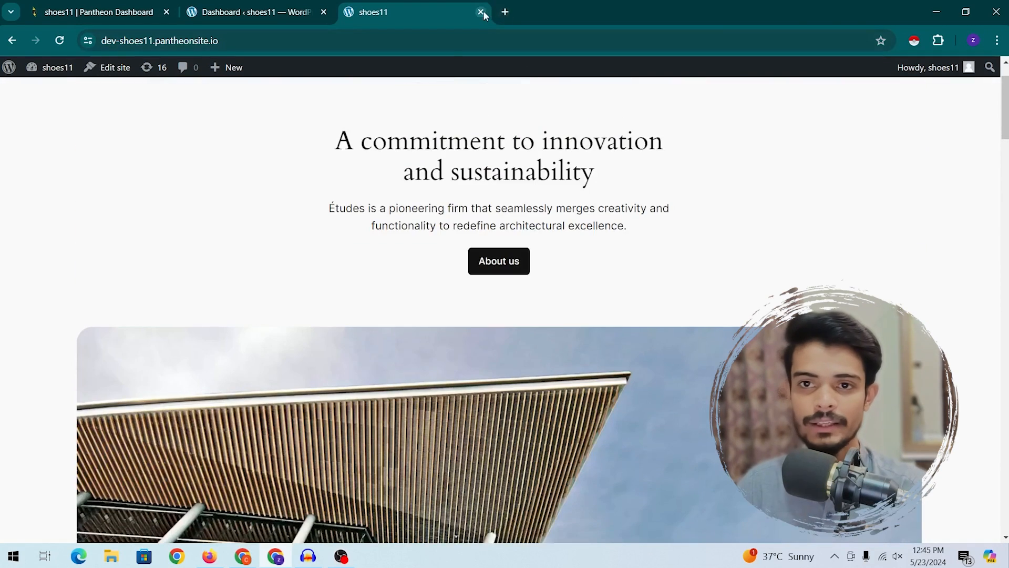
pyautogui.click(481, 11)
# - Go to the page for adding new plugins, browse the featured plugins, and search the directory for "astra"
pyautogui.moveTo(40, 301)
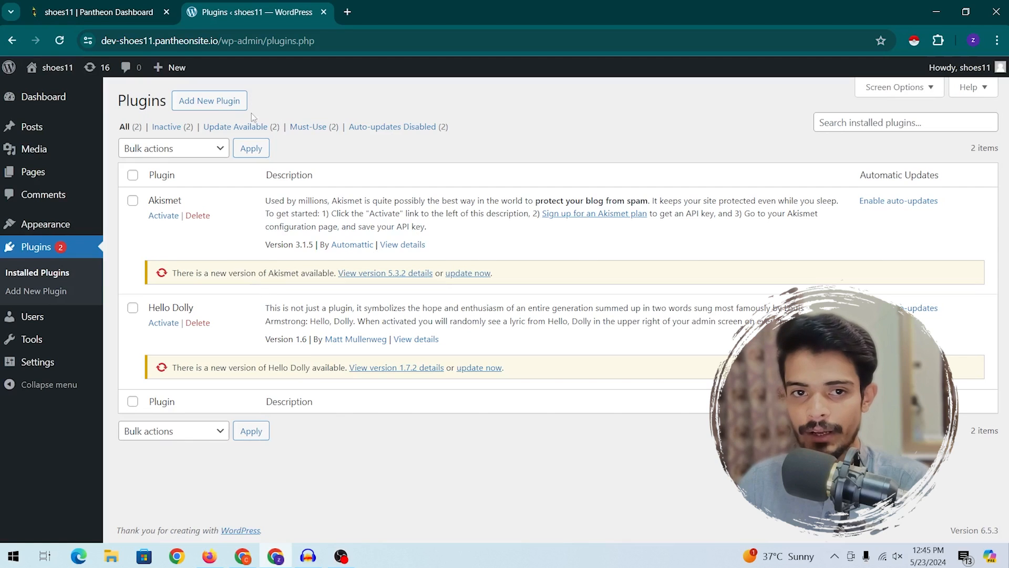
pyautogui.click(206, 101)
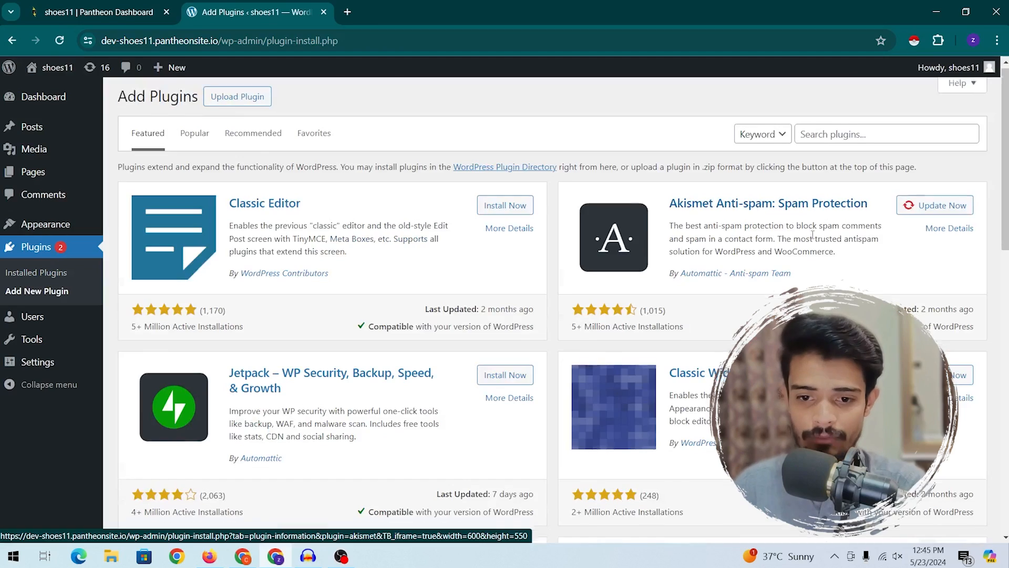
pyautogui.scroll(-6, 778, 253)
pyautogui.scroll(-5, 779, 256)
pyautogui.scroll(11, 780, 256)
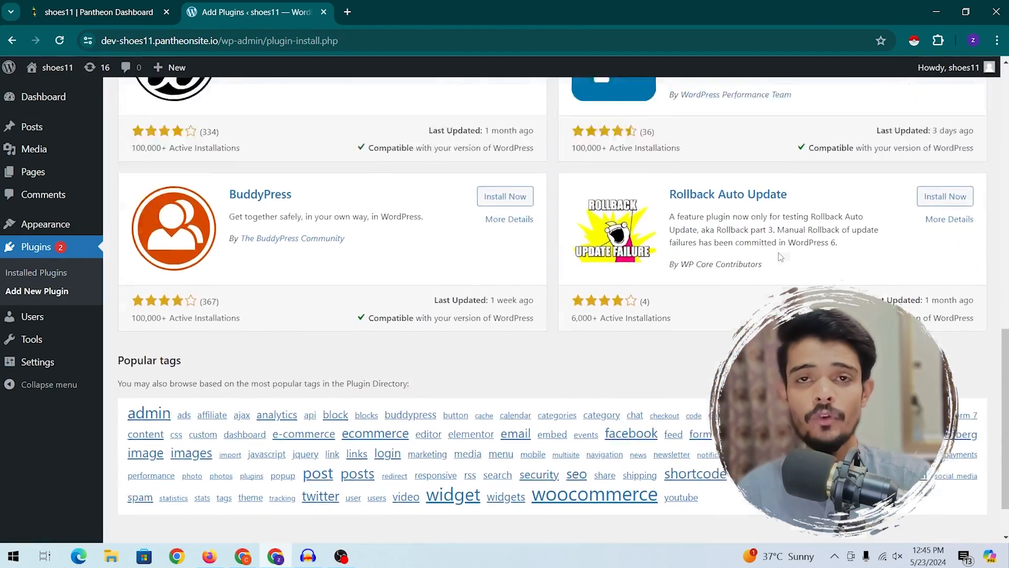
pyautogui.scroll(1, 780, 256)
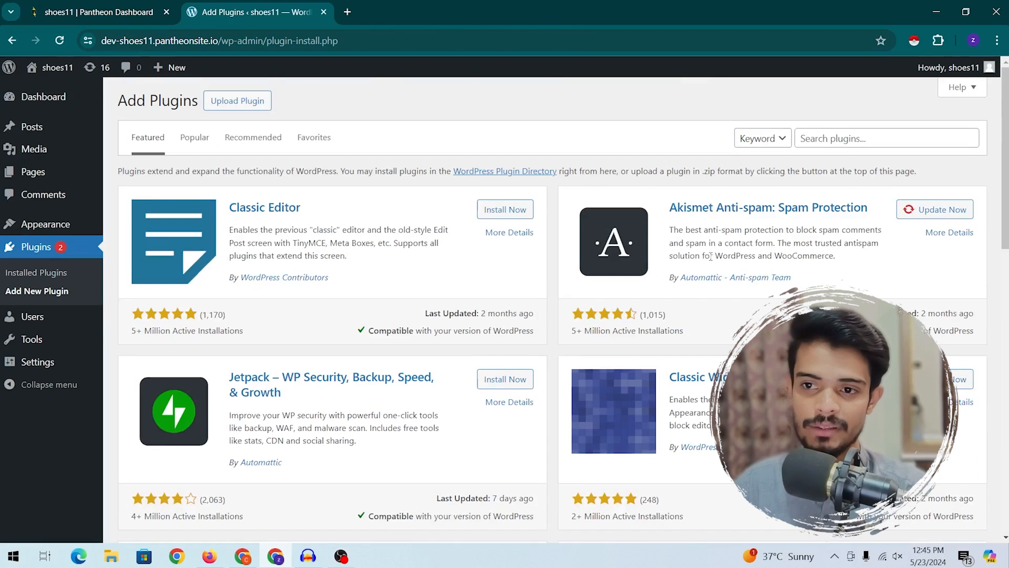
pyautogui.click(871, 139)
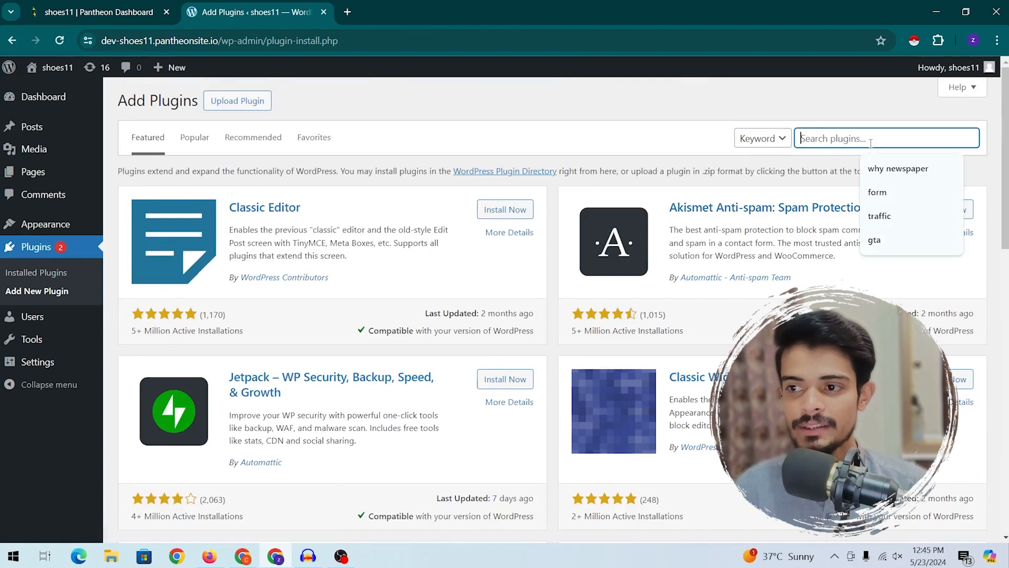
pyautogui.write('astra')
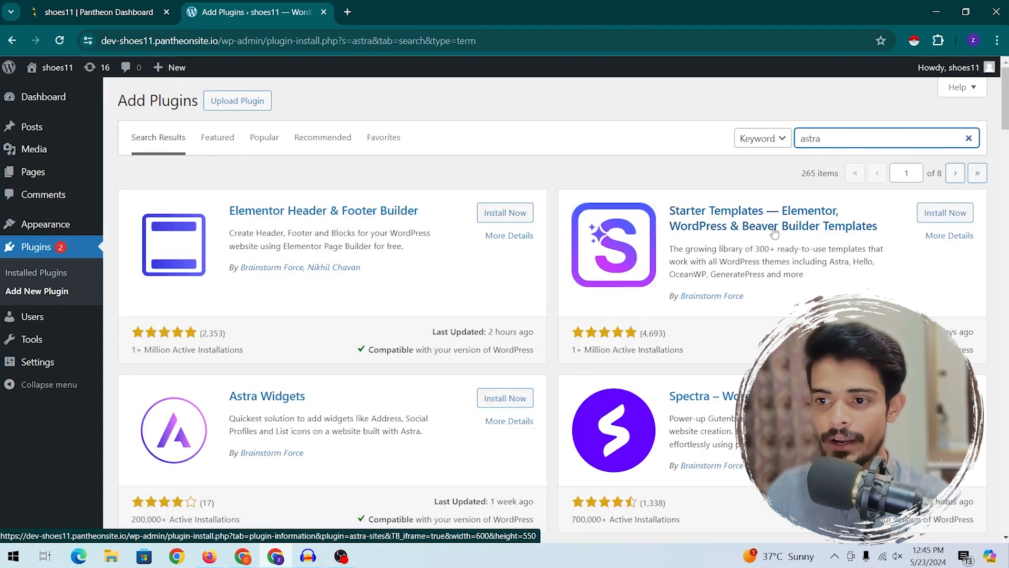
# - Install and activate the Starter Templates plugin by Brainstorm Force
pyautogui.click(936, 214)
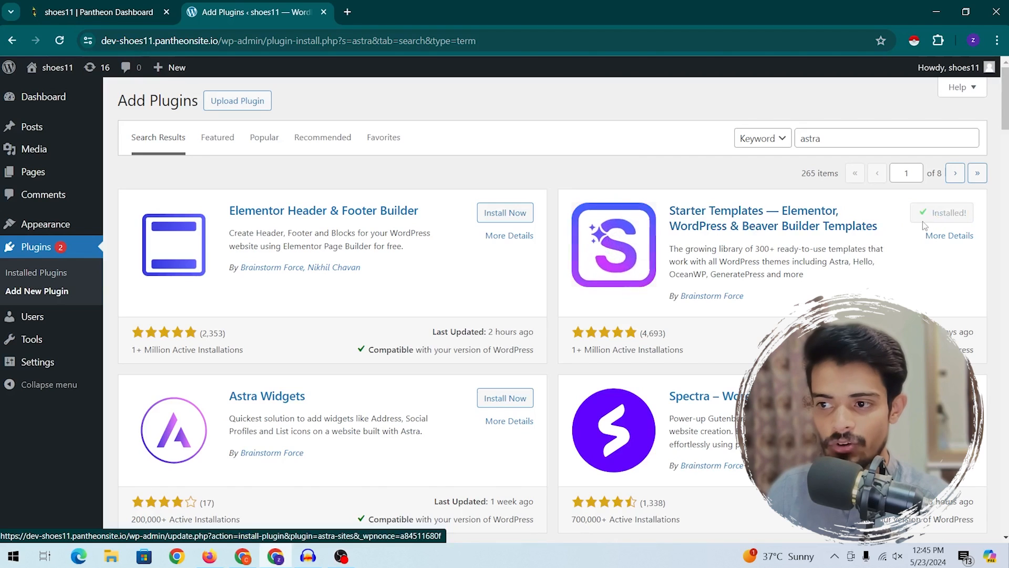
pyautogui.click(941, 219)
pyautogui.scroll(-4, 839, 244)
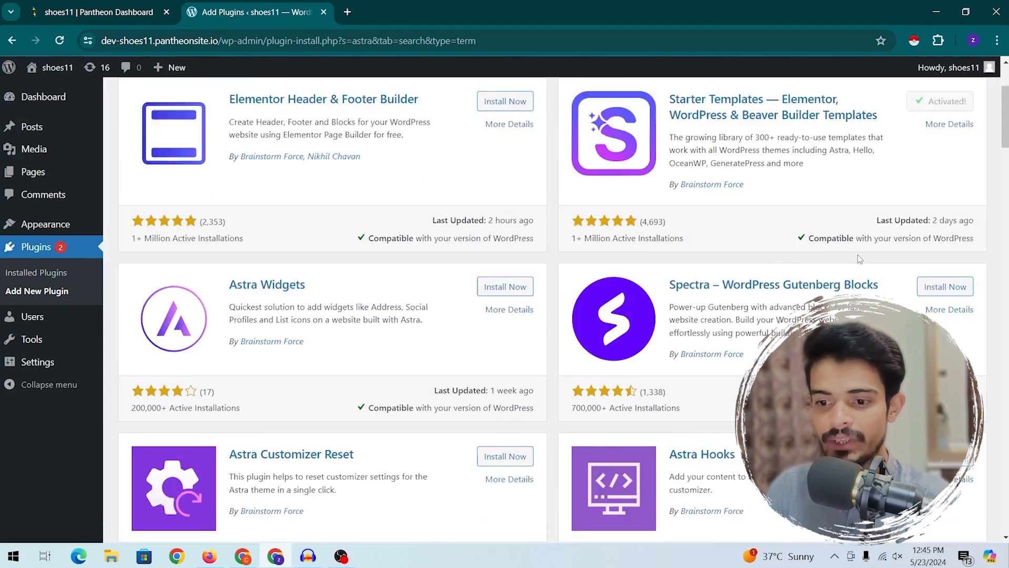
pyautogui.scroll(4, 839, 243)
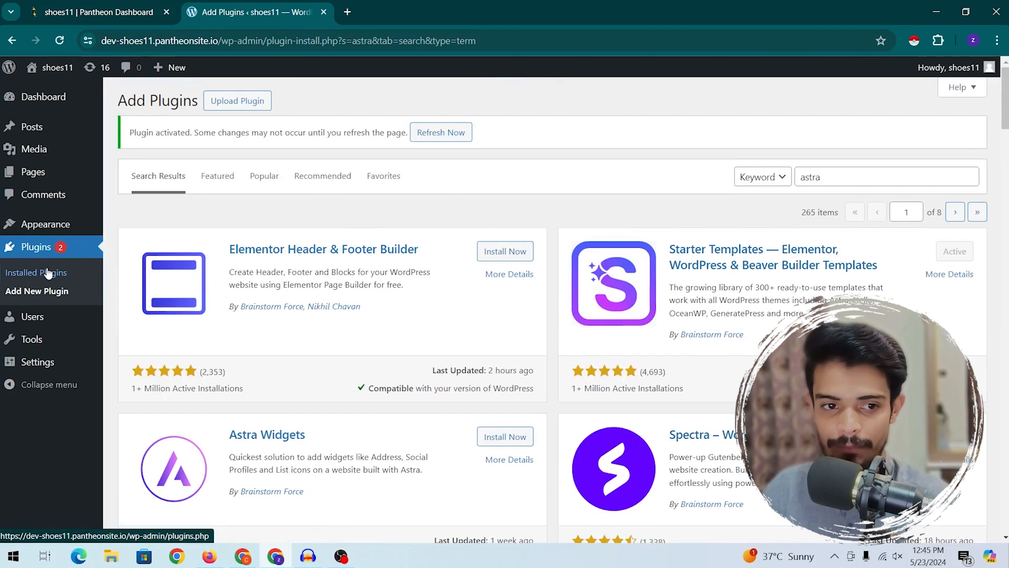
# - Check ZipWP's Google sign-up, return to the registration page without choosing an account, and examine the Free Forever Plan
pyautogui.moveTo(57, 225)
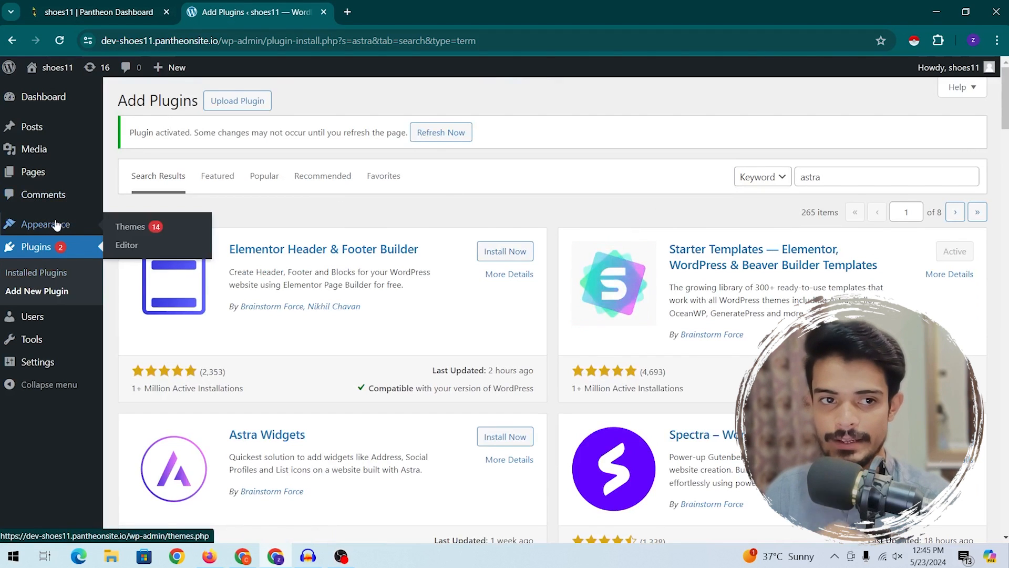
pyautogui.click(57, 108)
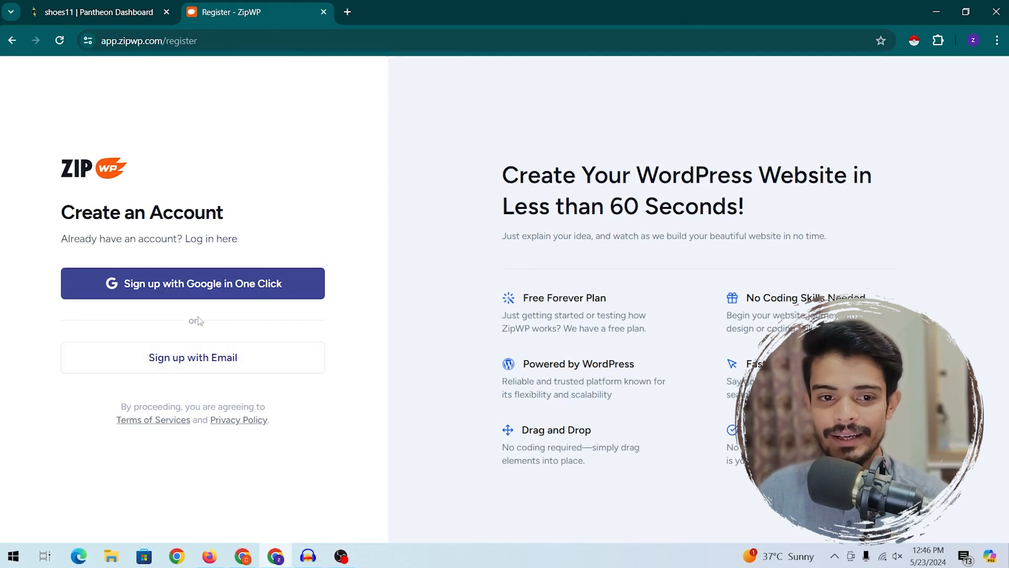
pyautogui.click(234, 287)
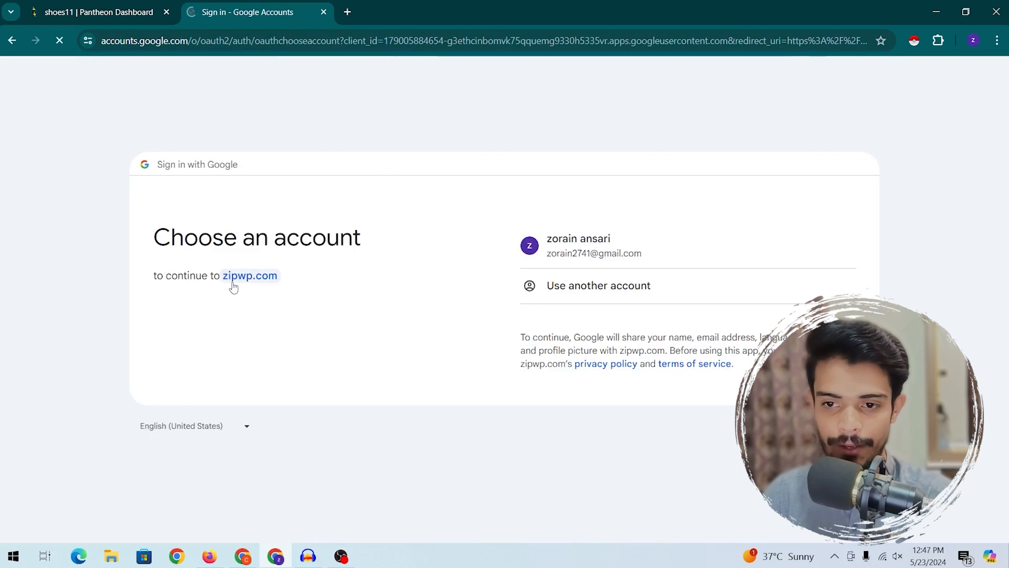
pyautogui.click(7, 41)
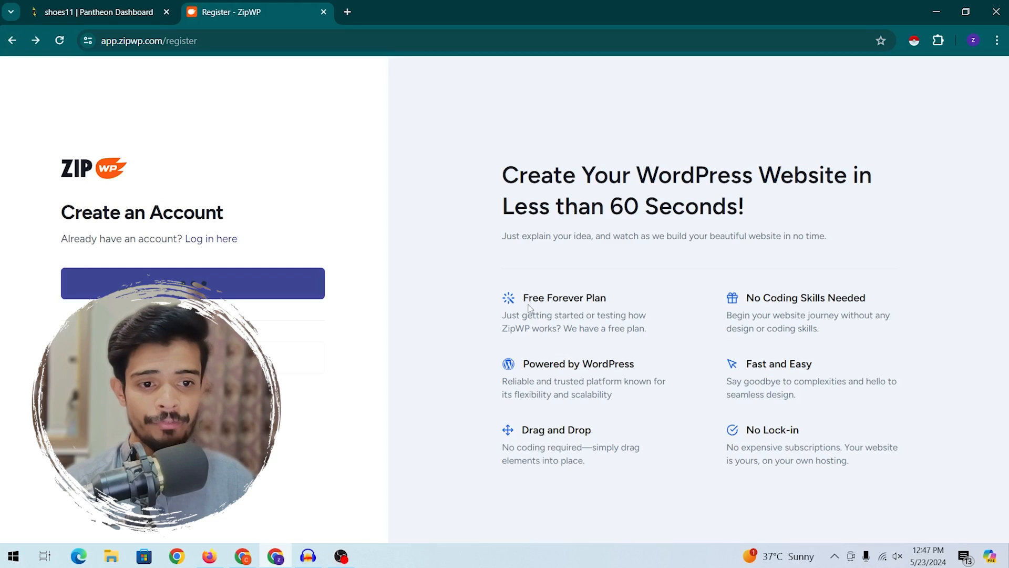
pyautogui.moveTo(528, 297); pyautogui.dragTo(605, 297)
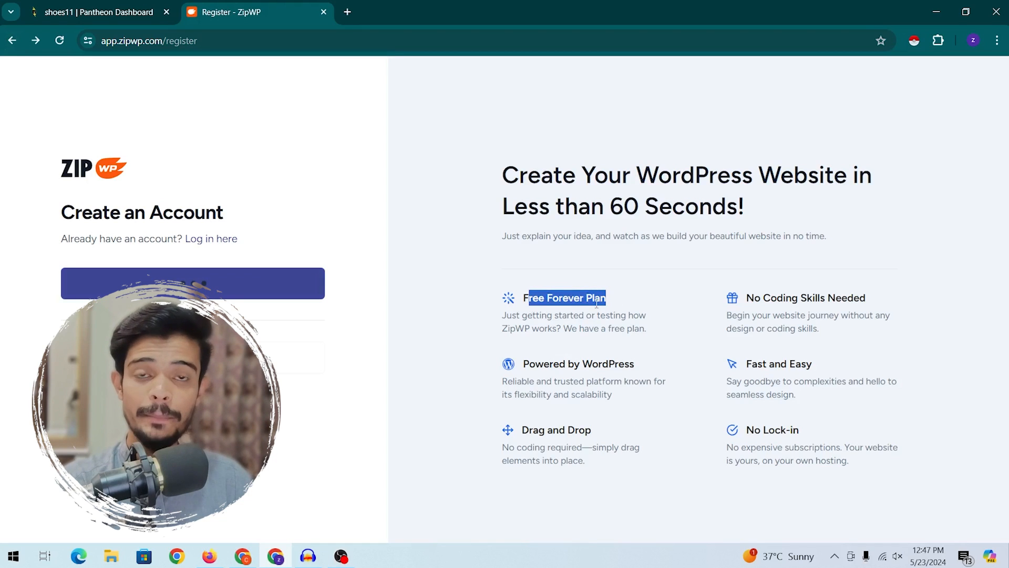
# - Examine the remaining ZipWP selling points, including No Coding Skills Needed, Fast and Easy, Drag and Drop, and No Lock-in
pyautogui.moveTo(744, 299); pyautogui.dragTo(867, 300)
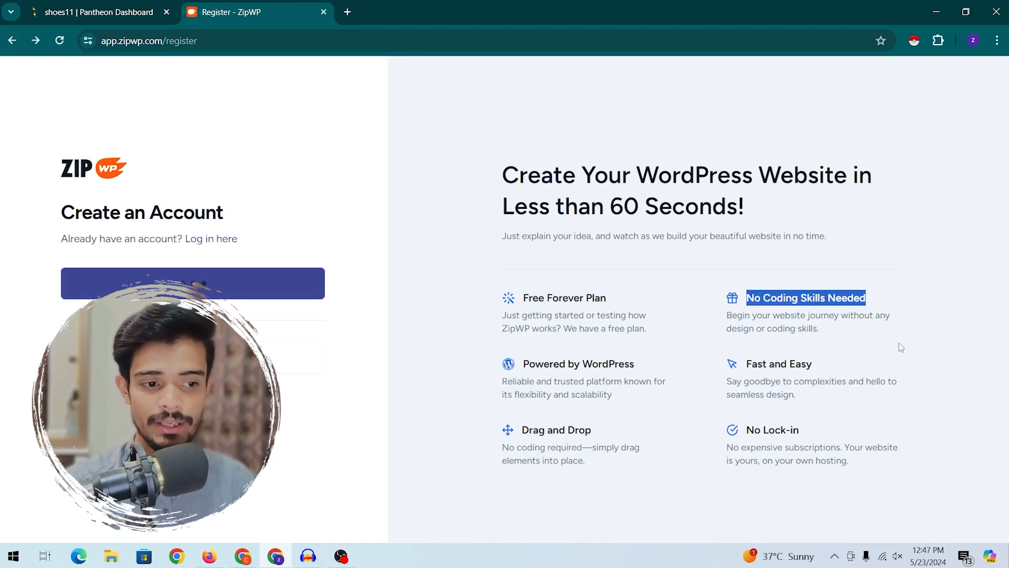
pyautogui.moveTo(864, 381); pyautogui.dragTo(750, 364)
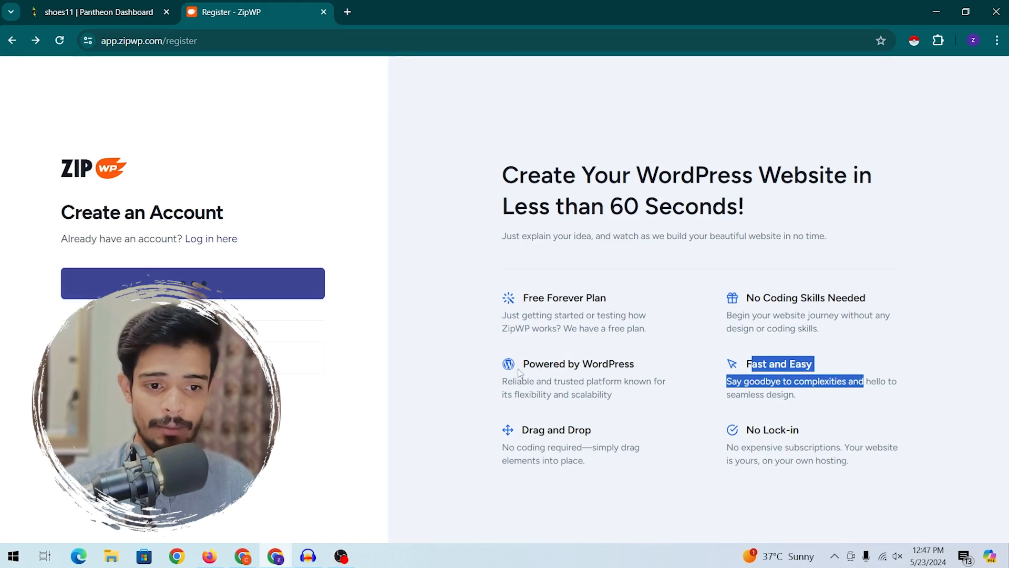
pyautogui.moveTo(820, 328); pyautogui.dragTo(705, 332)
pyautogui.moveTo(518, 430); pyautogui.dragTo(610, 420)
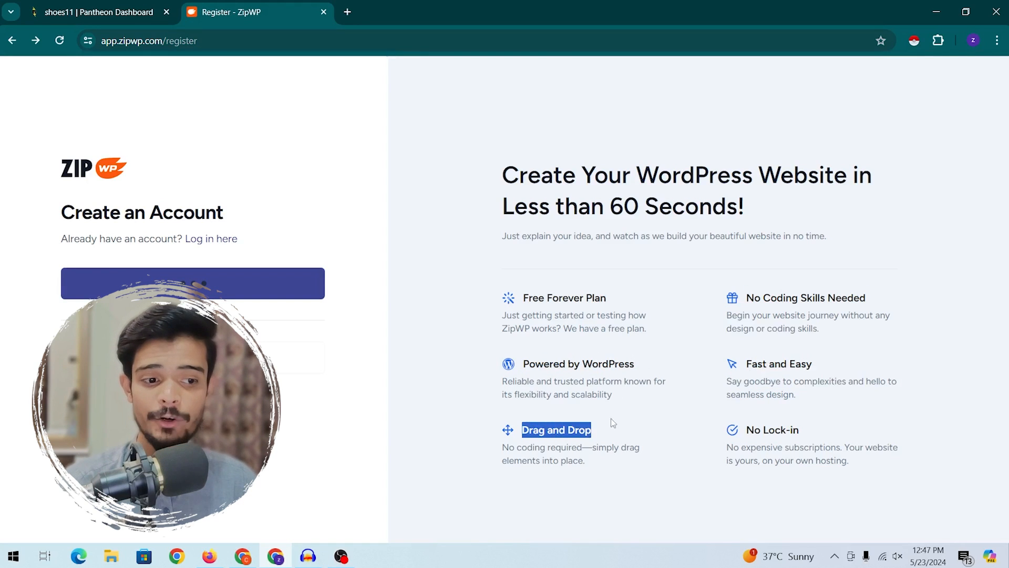
pyautogui.moveTo(743, 430); pyautogui.dragTo(818, 434)
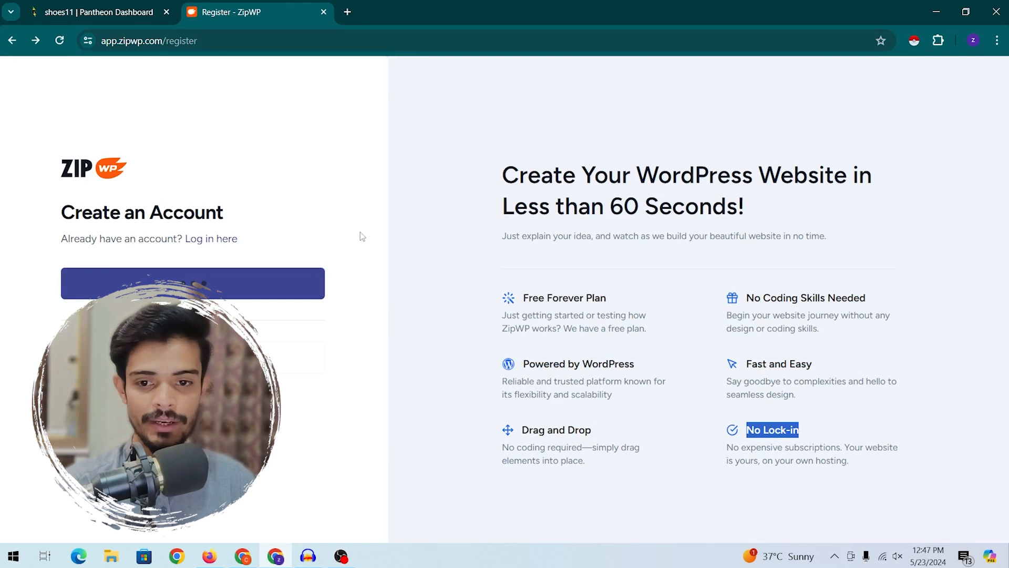
# - Register with ZipWP using the existing Google account and connect that account to the dev-shoes11.pantheonsite.io website
pyautogui.click(184, 274)
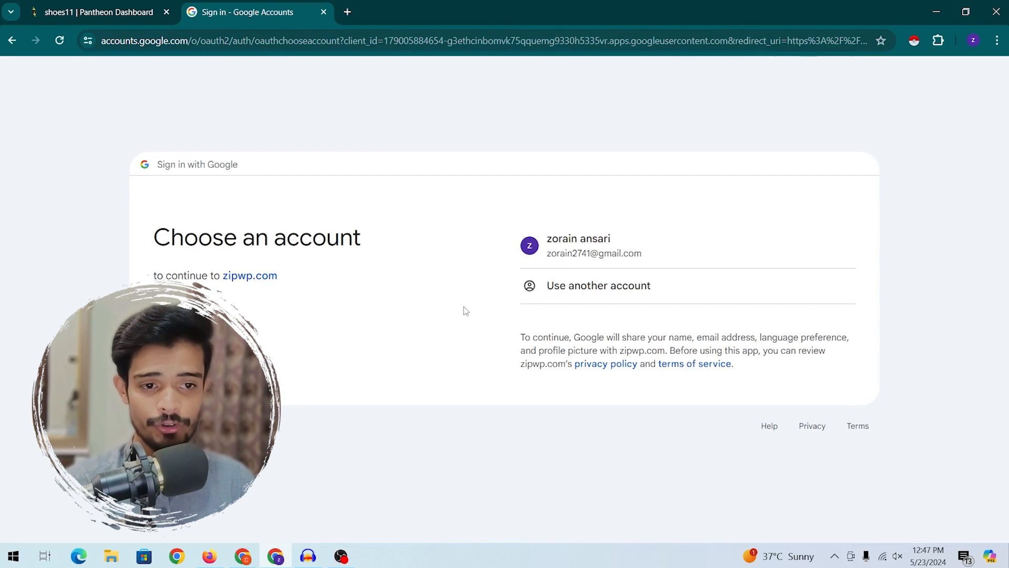
pyautogui.click(588, 250)
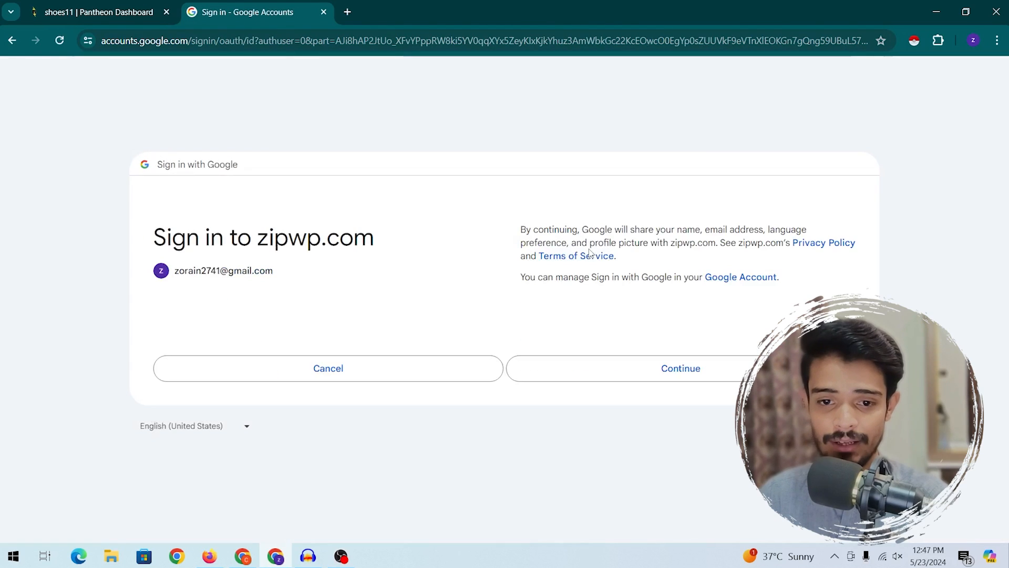
pyautogui.click(524, 362)
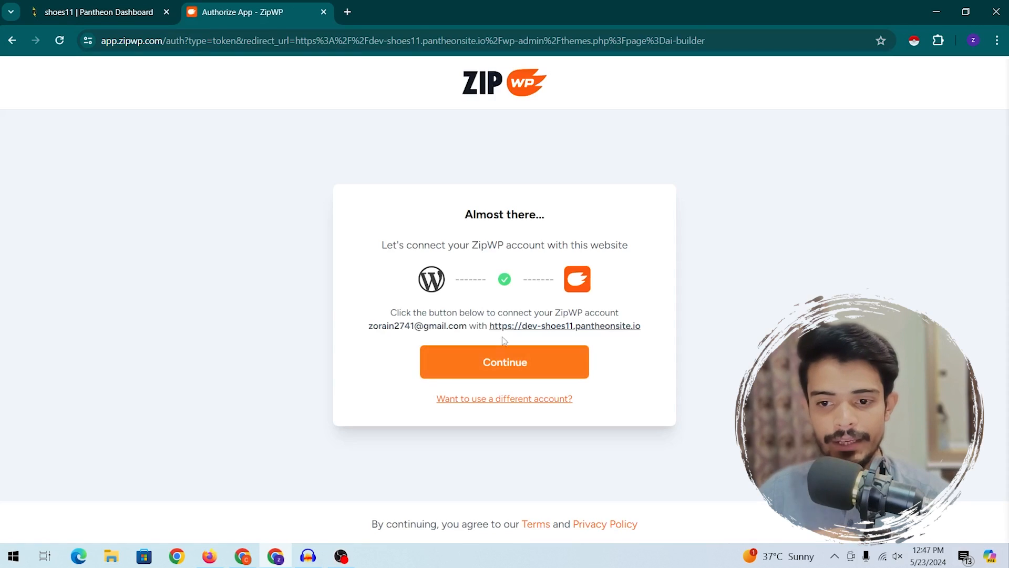
pyautogui.click(519, 371)
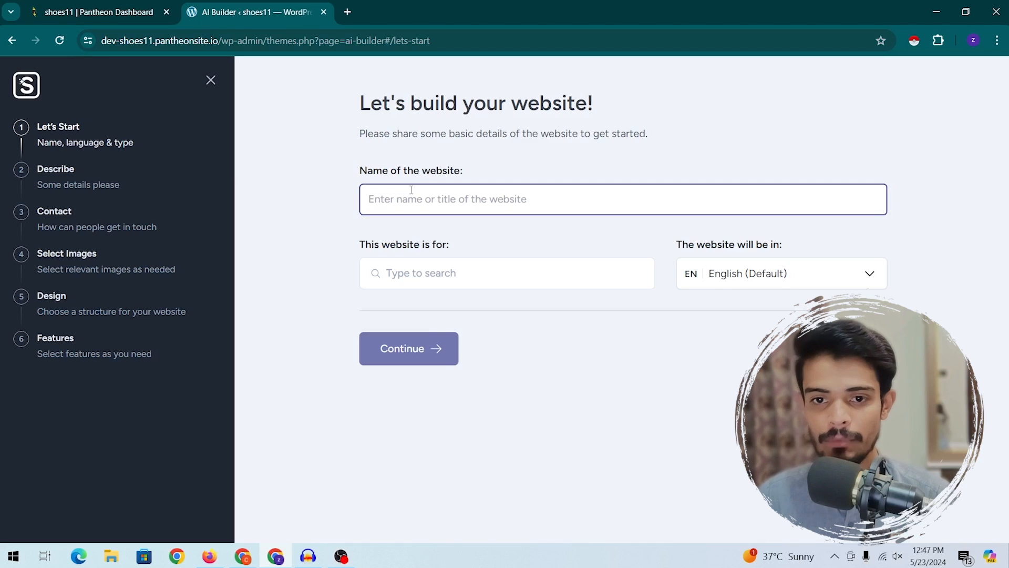
# - Name the website shoes11, choose Shoes as what it is for, and proceed to the description
pyautogui.write('https://dev-shoes11.pantheonsite.io/')
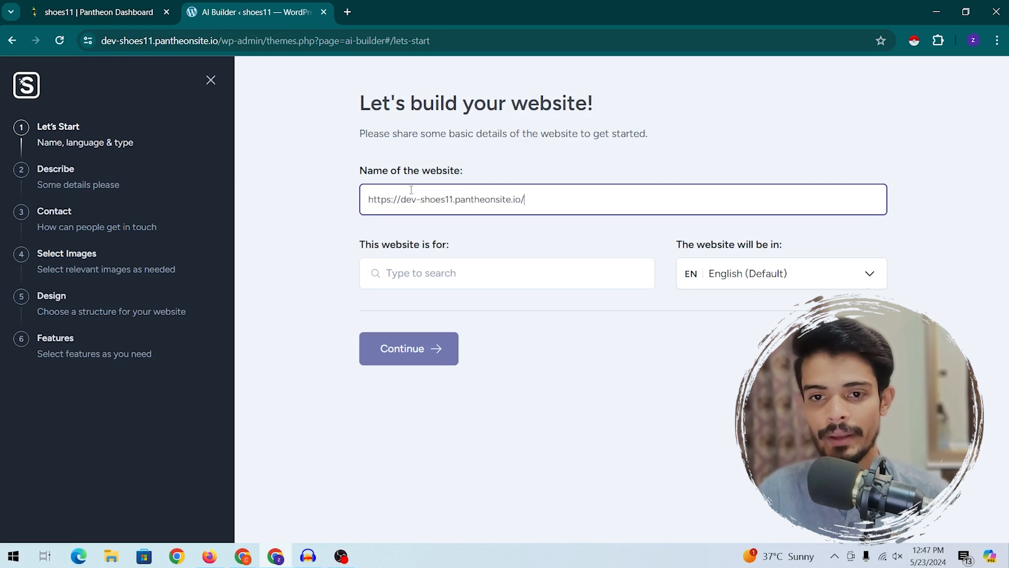
pyautogui.hotkey('ctrl', 'a')
pyautogui.write('sho')
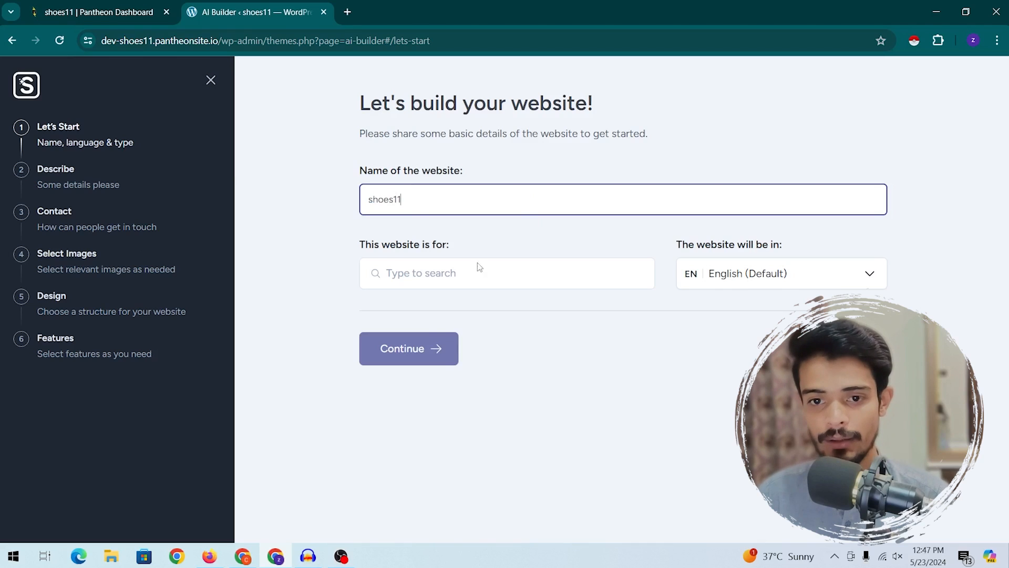
pyautogui.click(460, 271)
pyautogui.write('shoes')
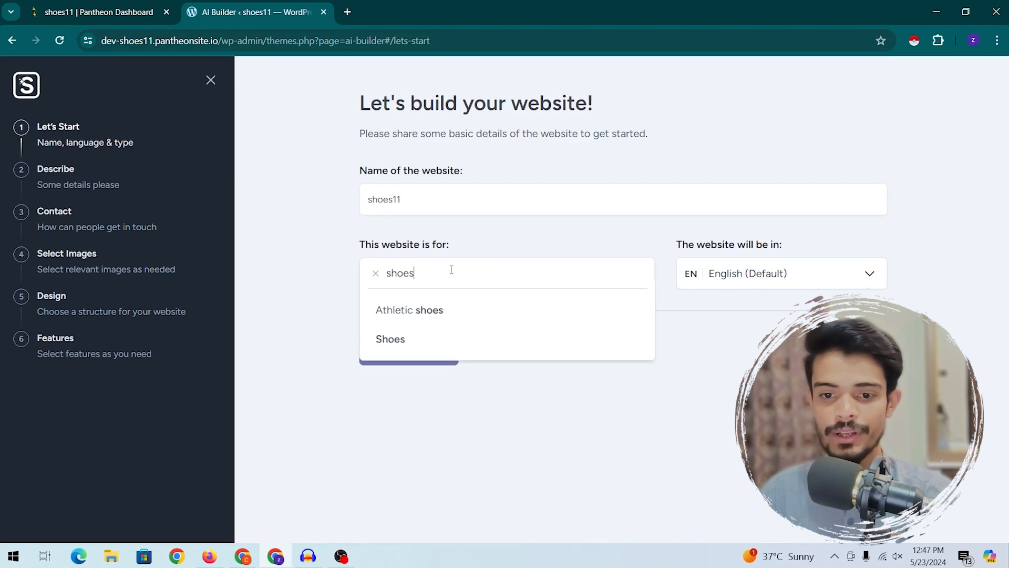
pyautogui.write('f')
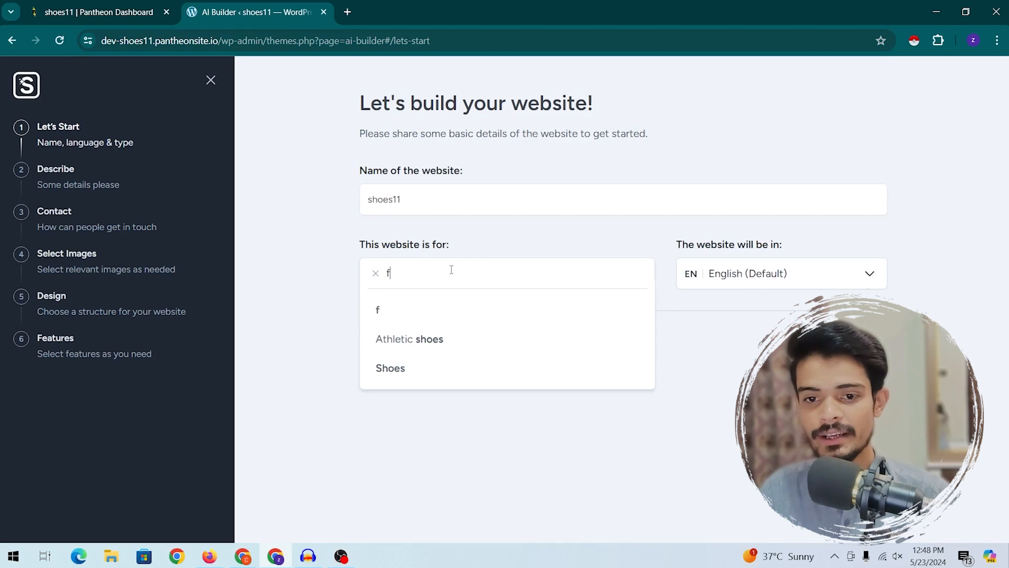
pyautogui.write('a')
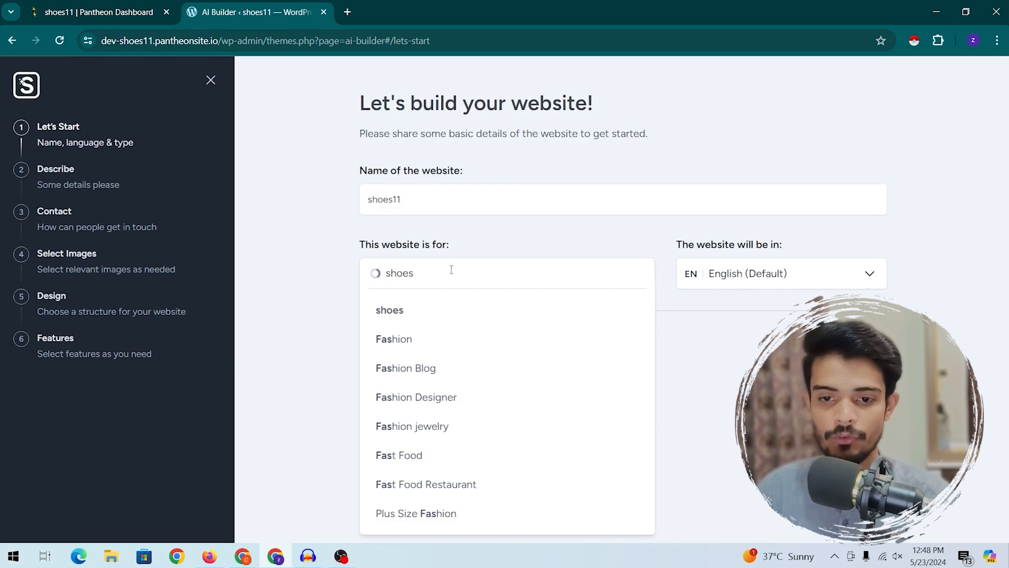
pyautogui.click(398, 337)
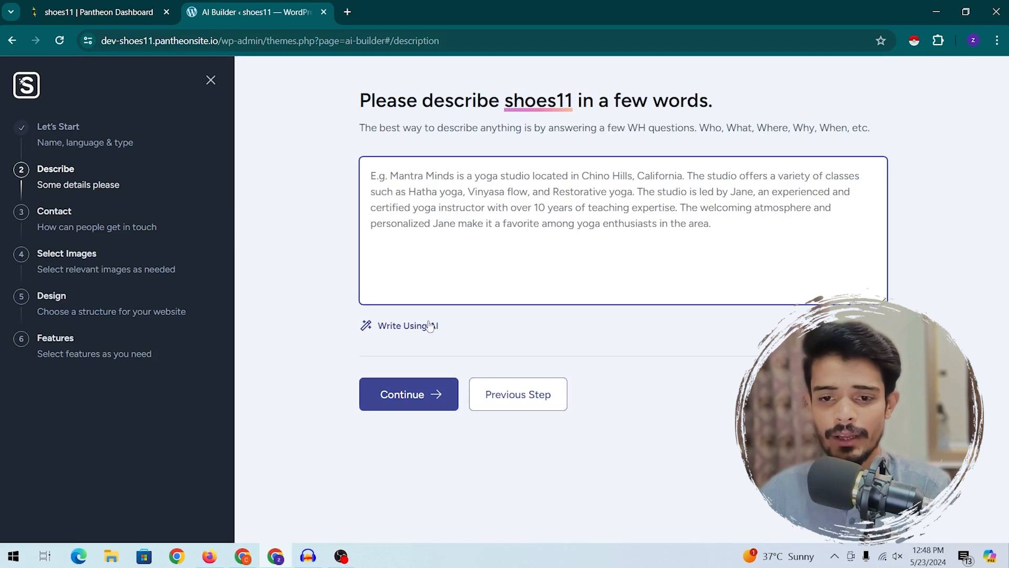
# - Have AI write the description of shoes11 and proceed to the contact details
pyautogui.click(405, 327)
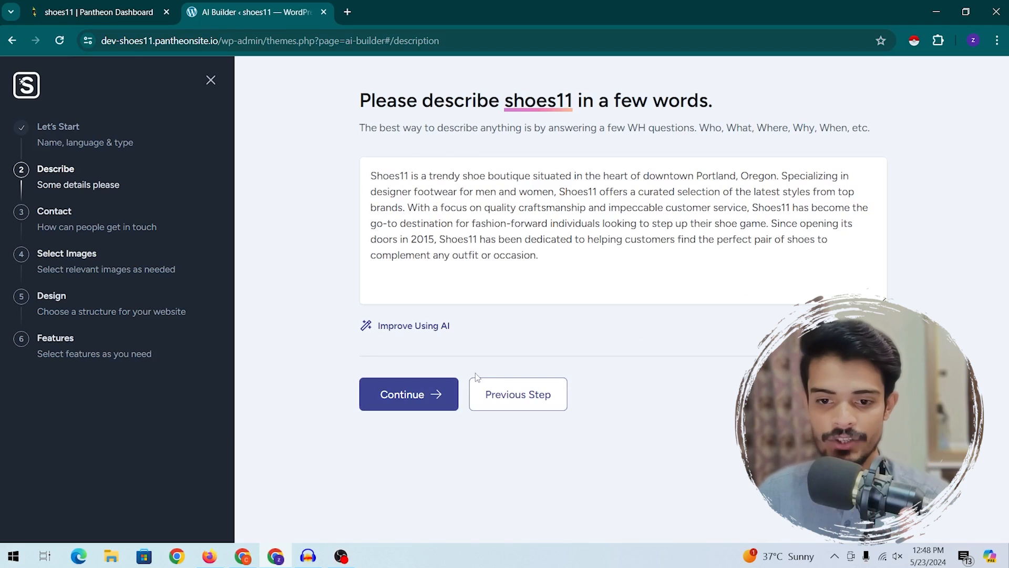
pyautogui.click(410, 396)
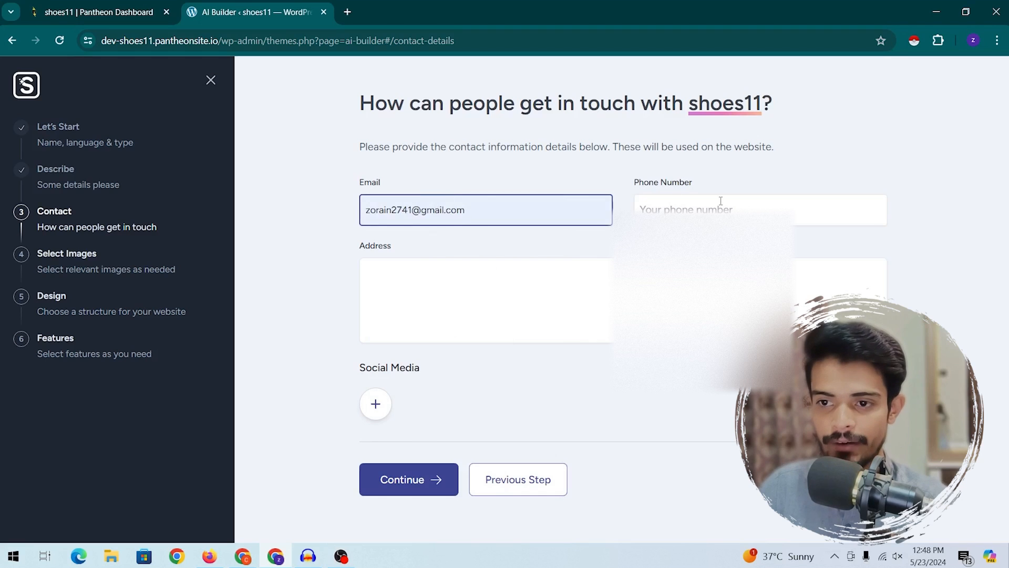
pyautogui.click(720, 201)
pyautogui.press('Tab')
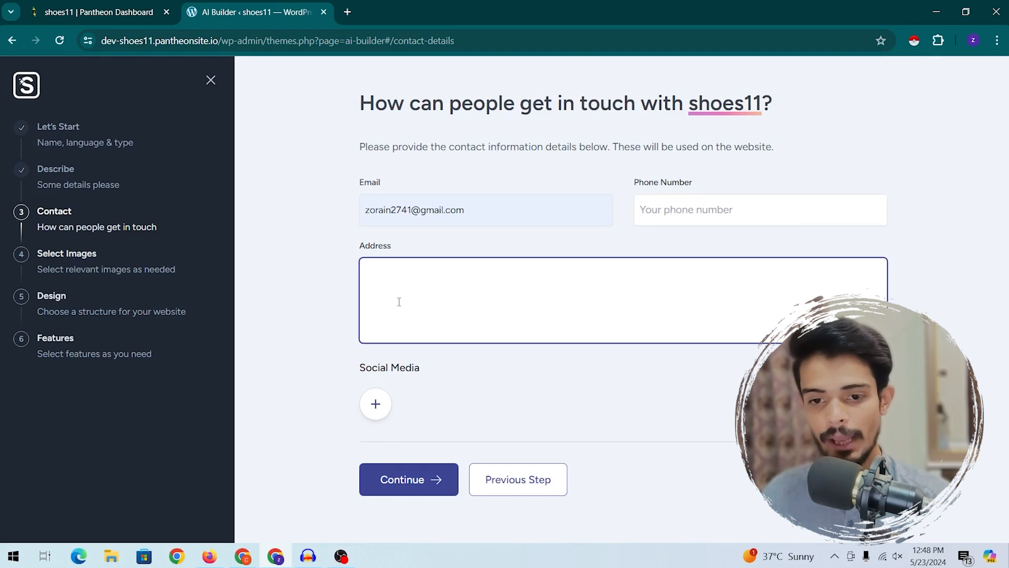
pyautogui.click(382, 409)
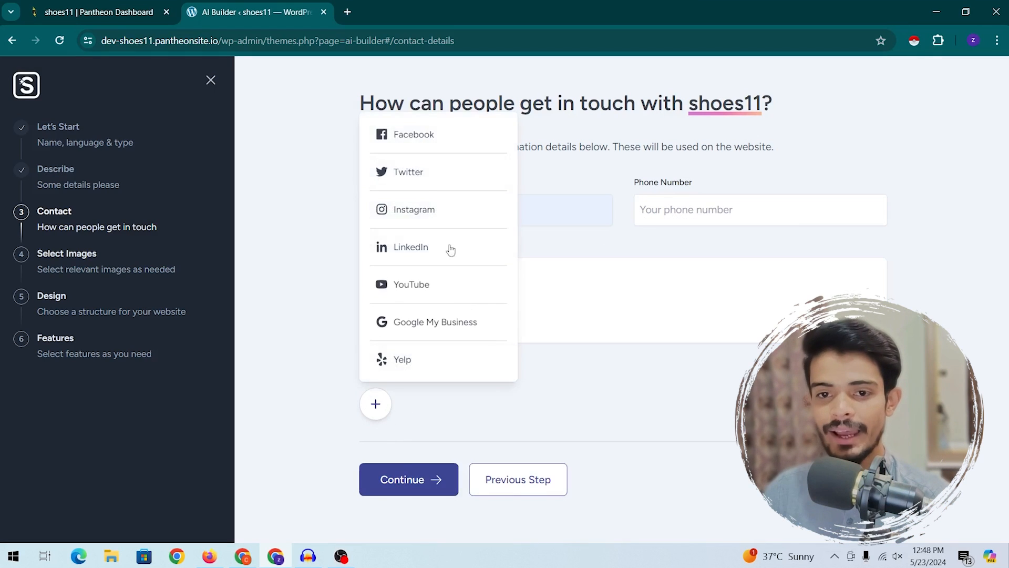
pyautogui.click(410, 141)
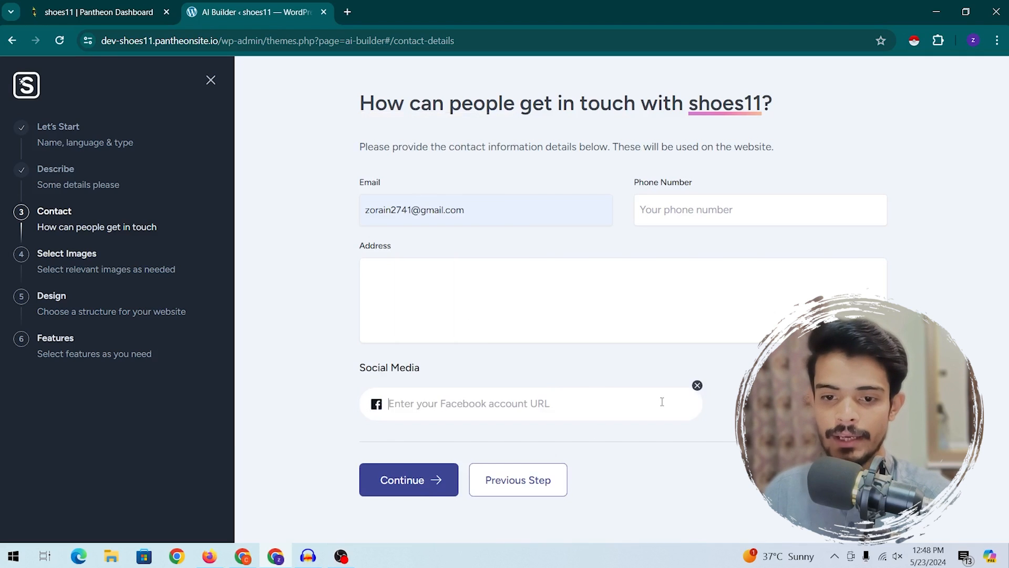
pyautogui.click(697, 386)
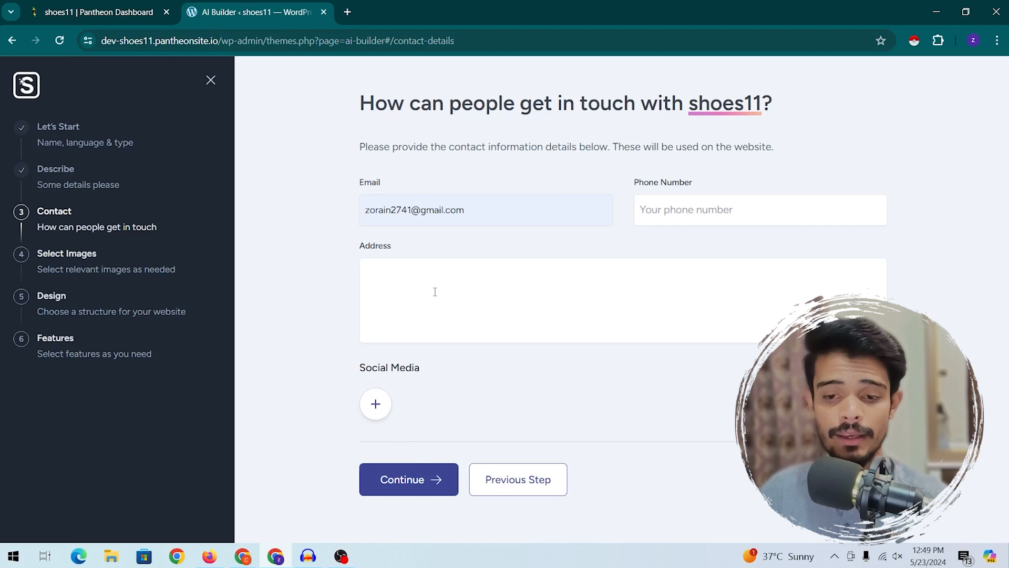
# - Leave the phone number, address and social media empty and continue with only the email as contact information
pyautogui.click(376, 403)
pyautogui.click(565, 383)
pyautogui.click(405, 480)
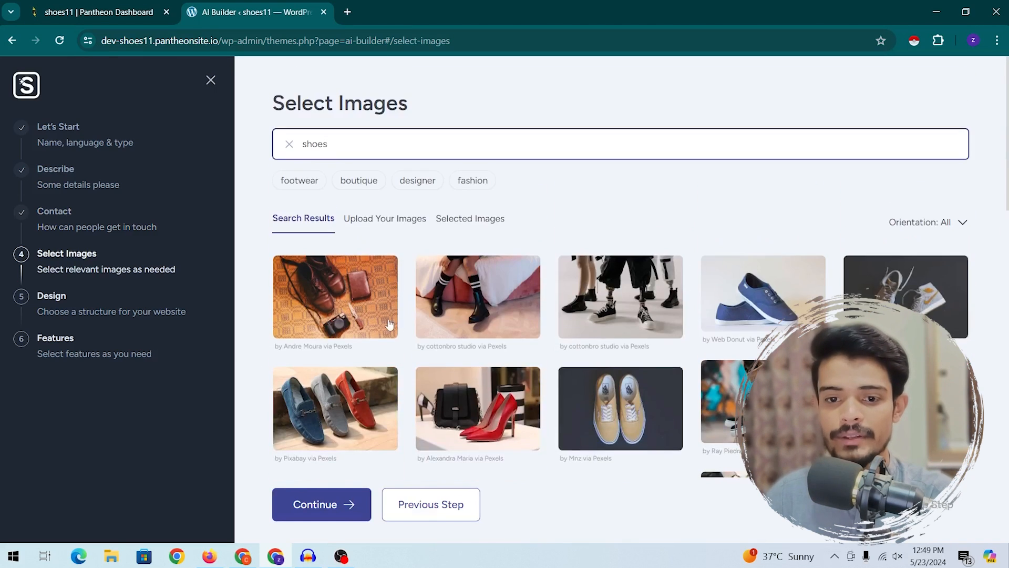
# - Select 34 photos from the "shoes" image search results for the website and continue to the design stage
pyautogui.click(389, 324)
pyautogui.click(444, 312)
pyautogui.click(582, 312)
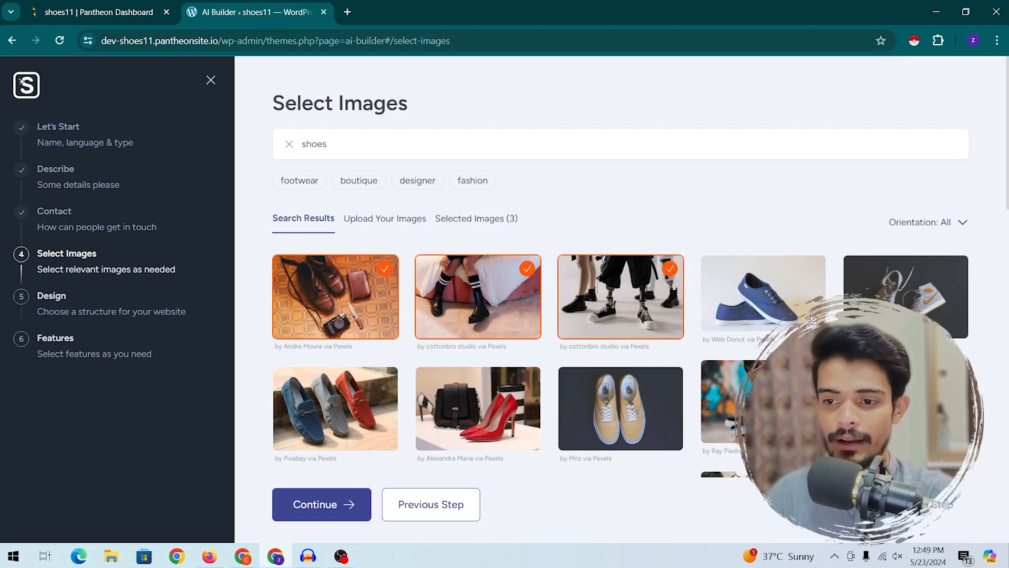
pyautogui.click(773, 319)
pyautogui.click(910, 315)
pyautogui.click(736, 402)
pyautogui.click(620, 407)
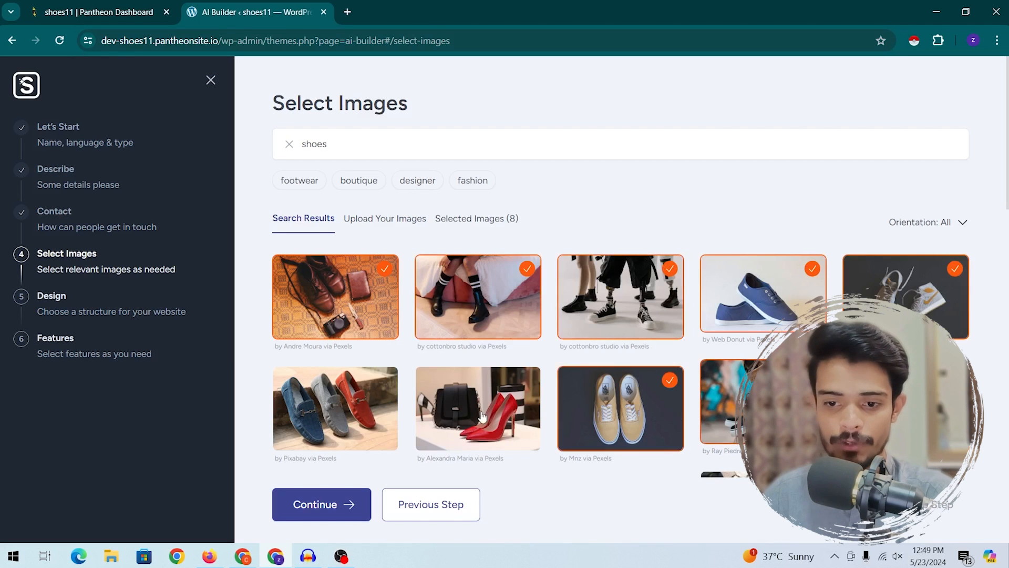
pyautogui.click(479, 407)
pyautogui.click(336, 408)
pyautogui.scroll(-5, 377, 361)
pyautogui.click(377, 360)
pyautogui.click(473, 360)
pyautogui.click(615, 357)
pyautogui.click(762, 347)
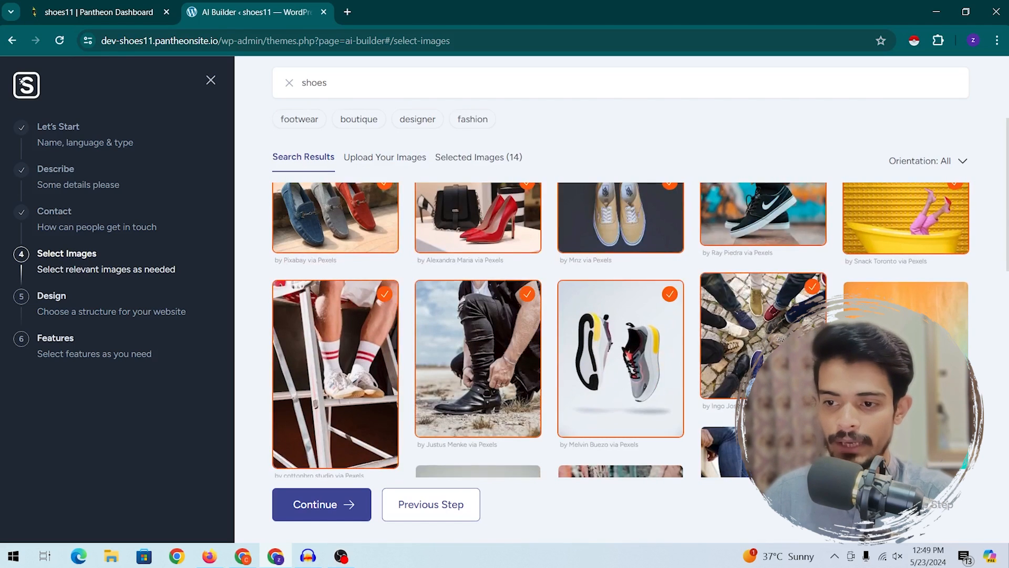
pyautogui.click(899, 357)
pyautogui.scroll(-3, 901, 368)
pyautogui.click(901, 400)
pyautogui.click(736, 389)
pyautogui.click(620, 405)
pyautogui.click(479, 405)
pyautogui.click(336, 410)
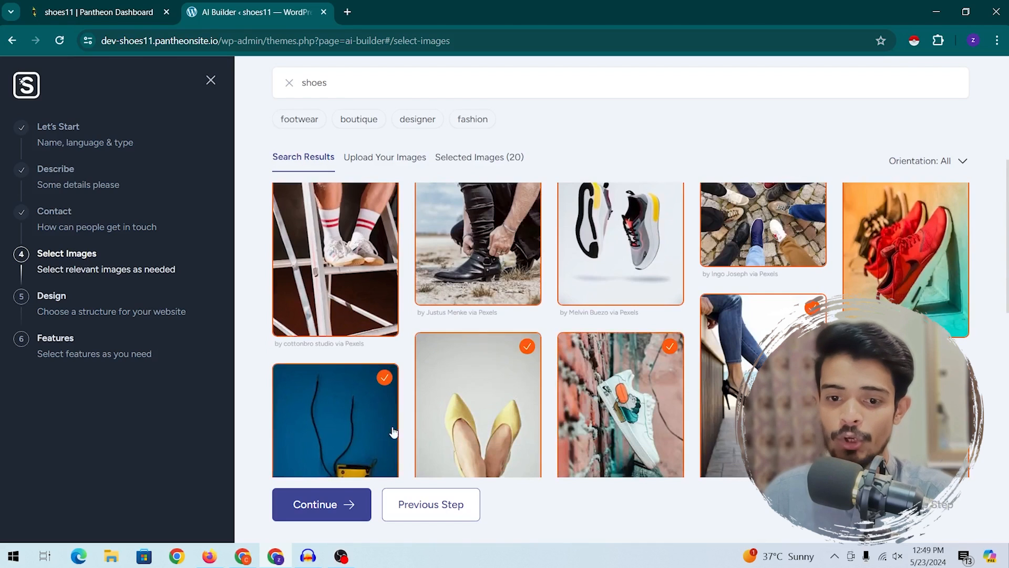
pyautogui.scroll(-4, 368, 410)
pyautogui.click(337, 421)
pyautogui.click(621, 392)
pyautogui.click(762, 357)
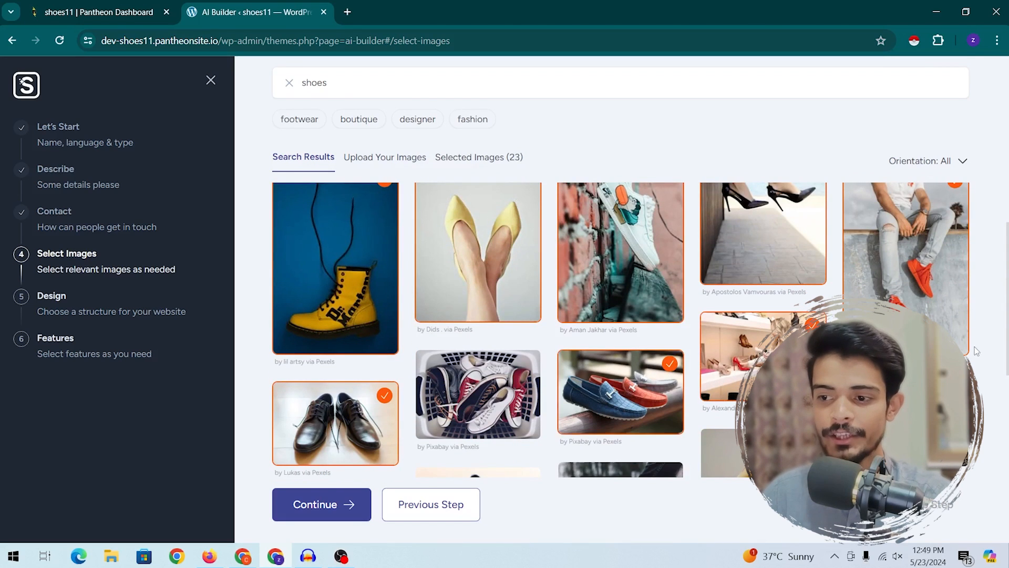
pyautogui.scroll(-4, 862, 389)
pyautogui.click(779, 266)
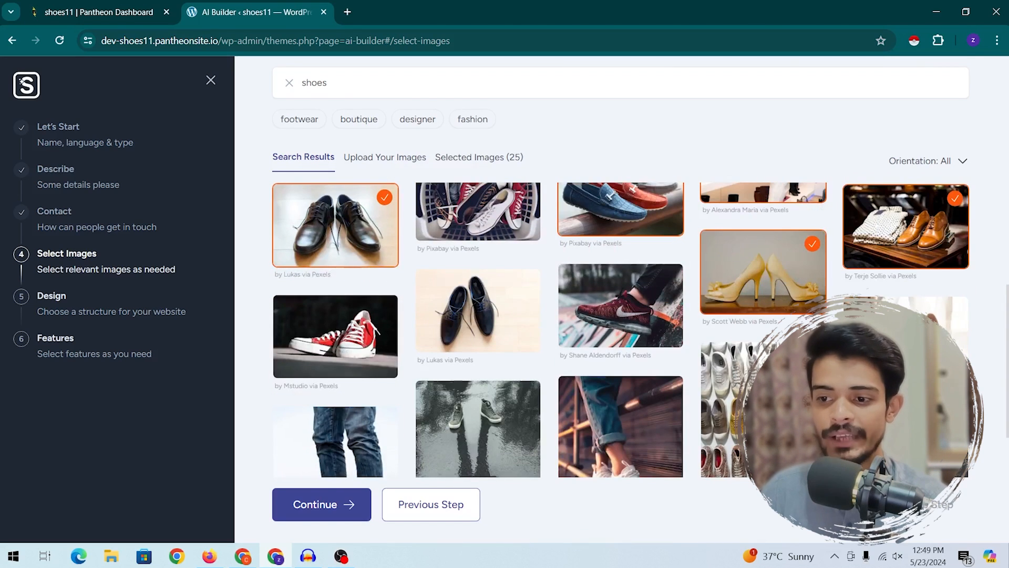
pyautogui.click(598, 331)
pyautogui.click(615, 420)
pyautogui.click(478, 420)
pyautogui.click(473, 316)
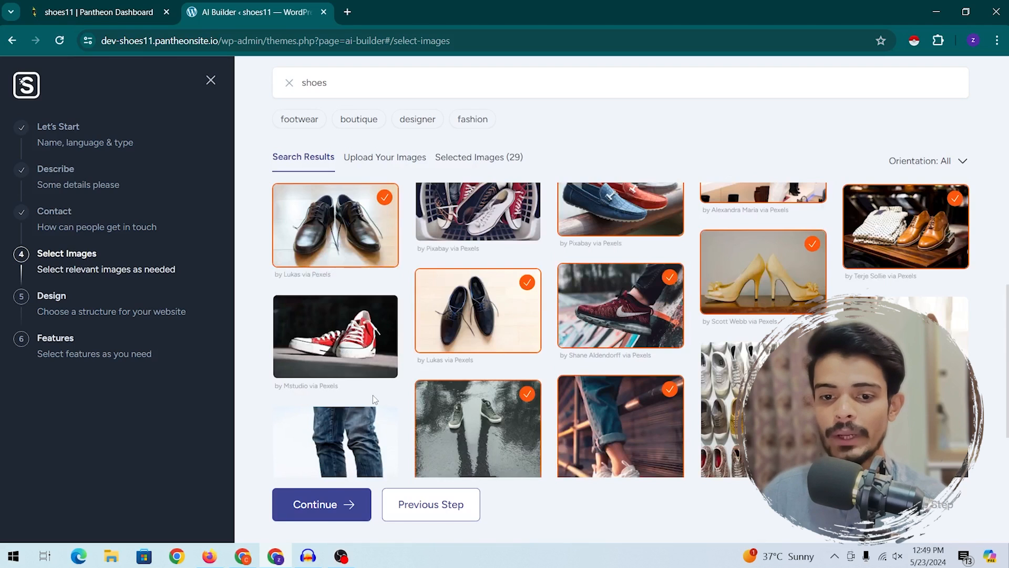
pyautogui.click(383, 420)
pyautogui.scroll(-5, 383, 421)
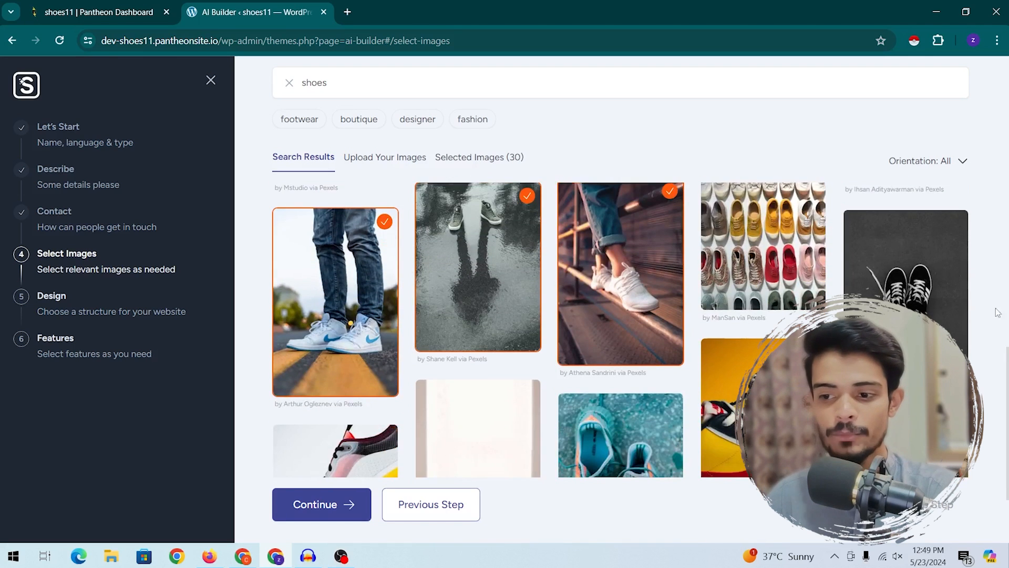
pyautogui.click(763, 289)
pyautogui.click(620, 357)
pyautogui.click(484, 339)
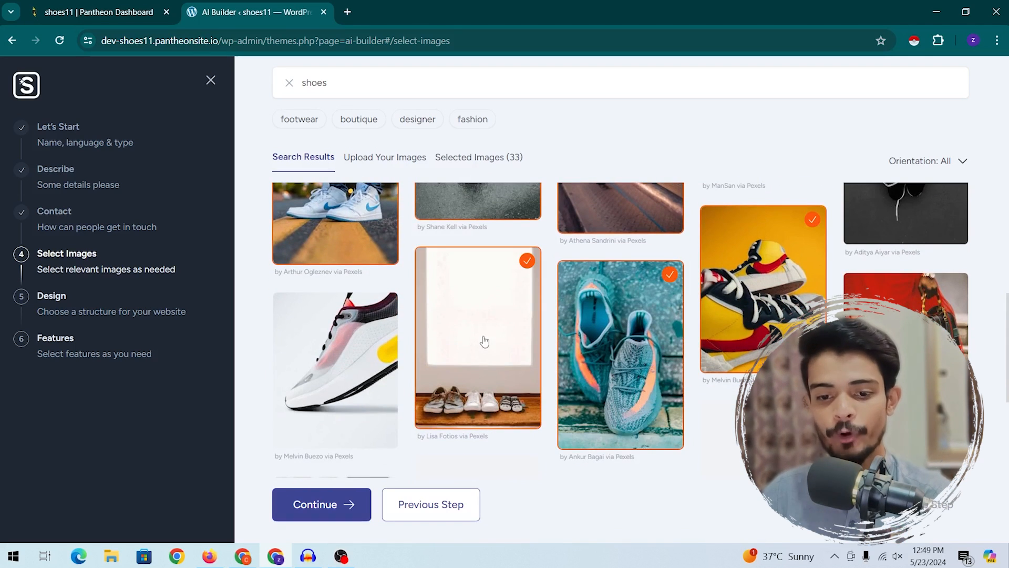
pyautogui.scroll(-2, 484, 342)
pyautogui.click(481, 362)
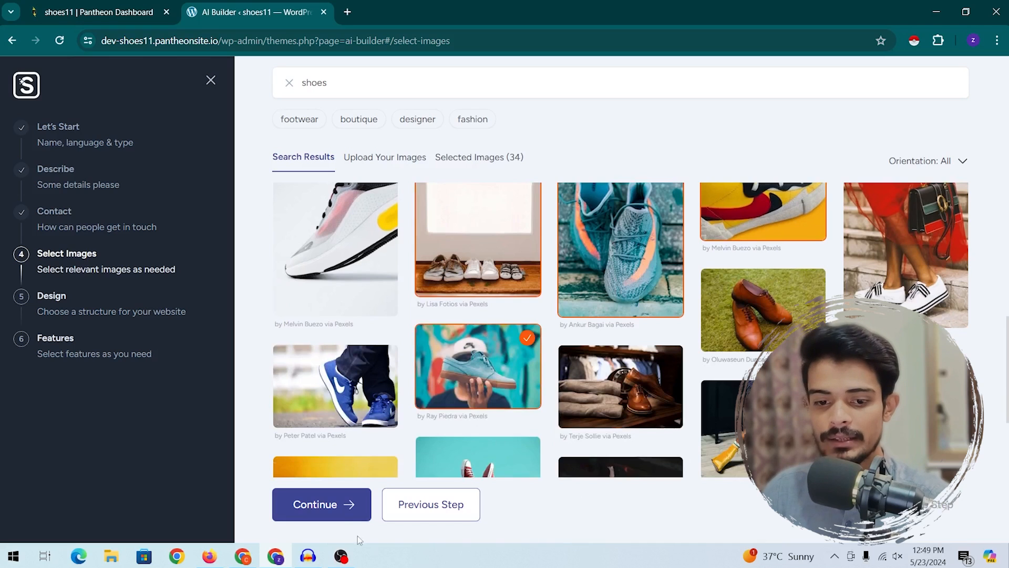
pyautogui.click(340, 512)
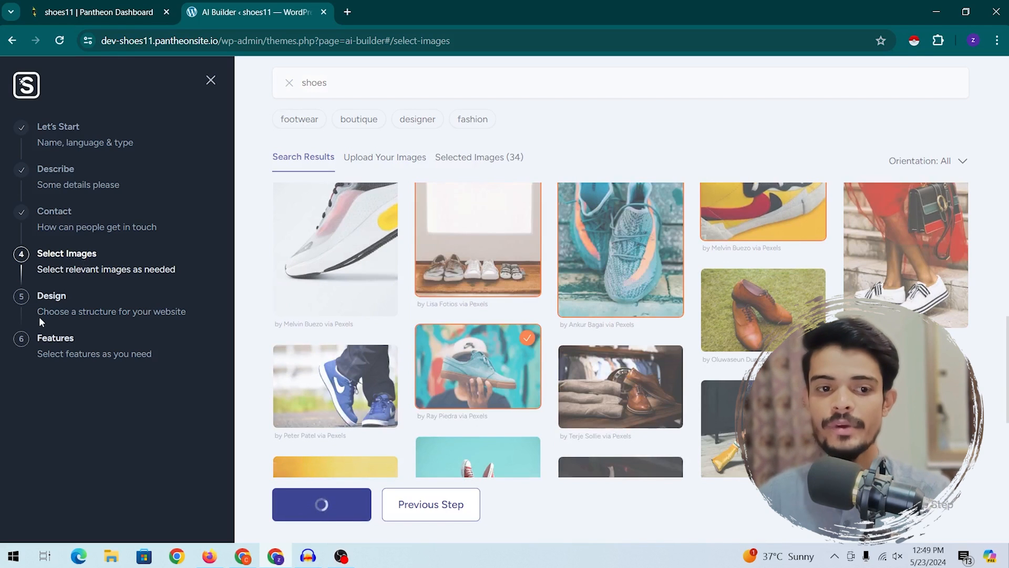
# - Replace the search phrase for website structures with "blog shoes"
pyautogui.moveTo(40, 317); pyautogui.dragTo(200, 322)
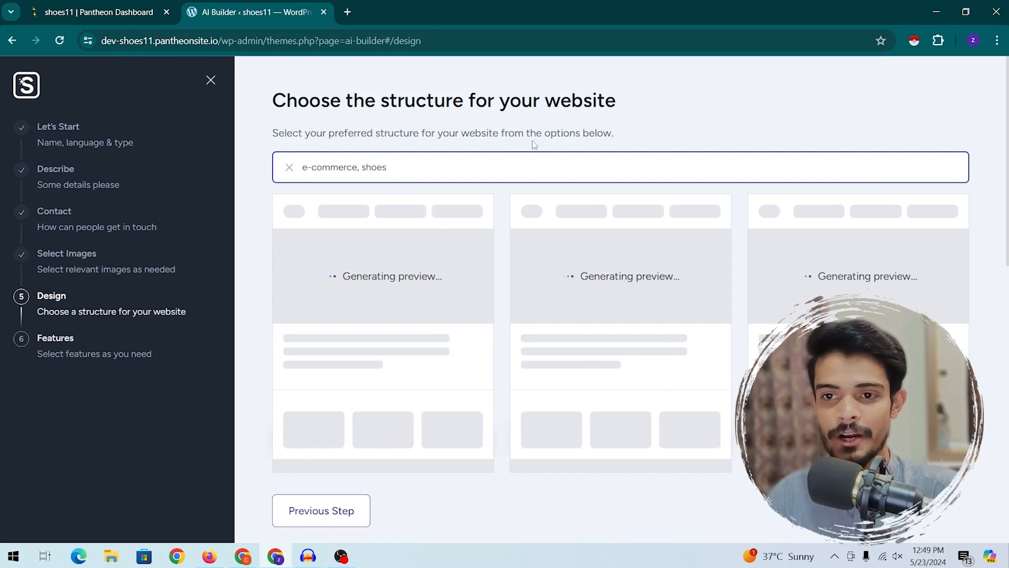
pyautogui.moveTo(424, 165); pyautogui.dragTo(284, 171)
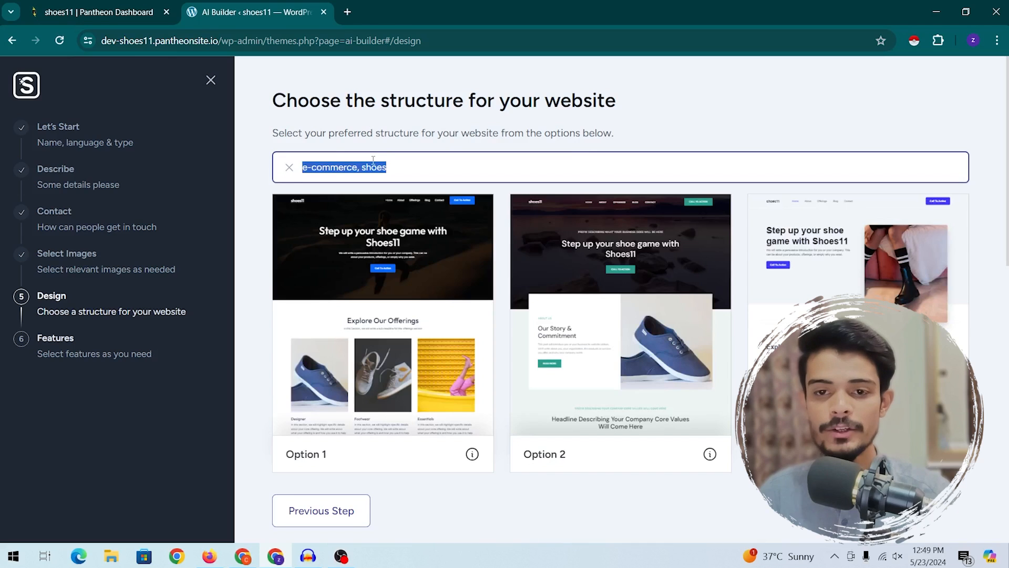
pyautogui.press('BackSpace')
pyautogui.write('b')
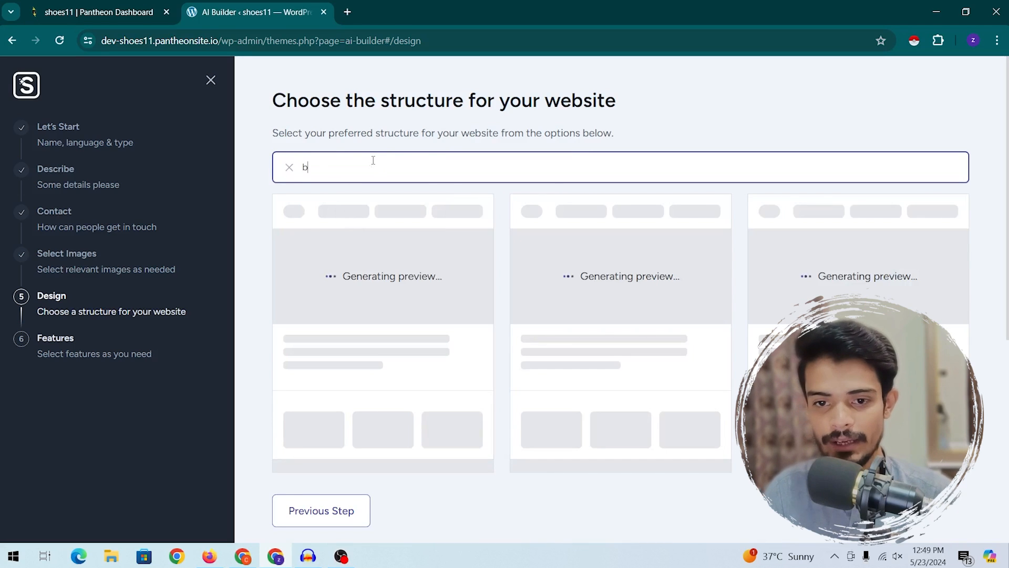
pyautogui.write('log shoes')
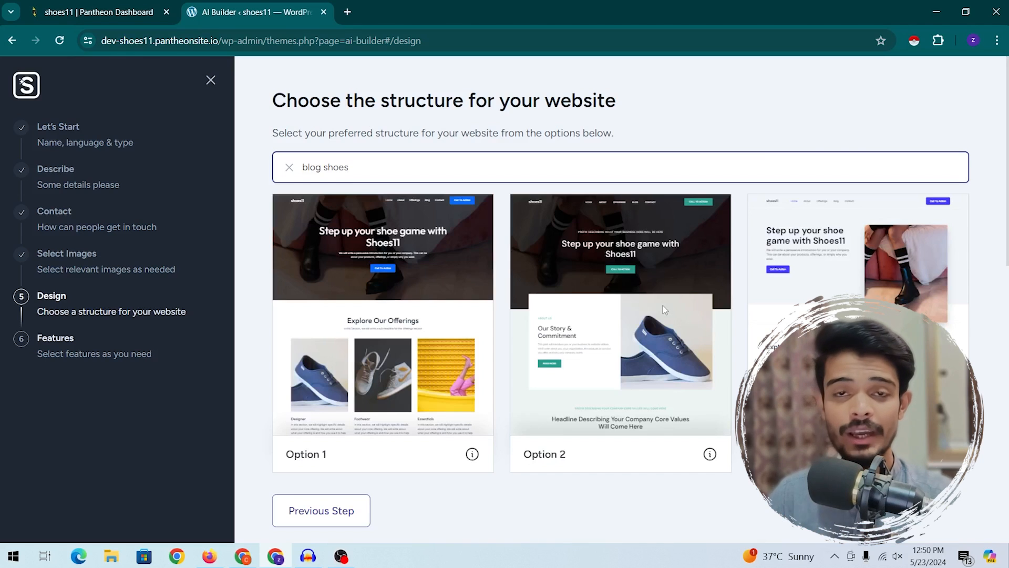
# - Browse the website structures offered for "blog shoes" and preview Option 8
pyautogui.scroll(-7, 453, 244)
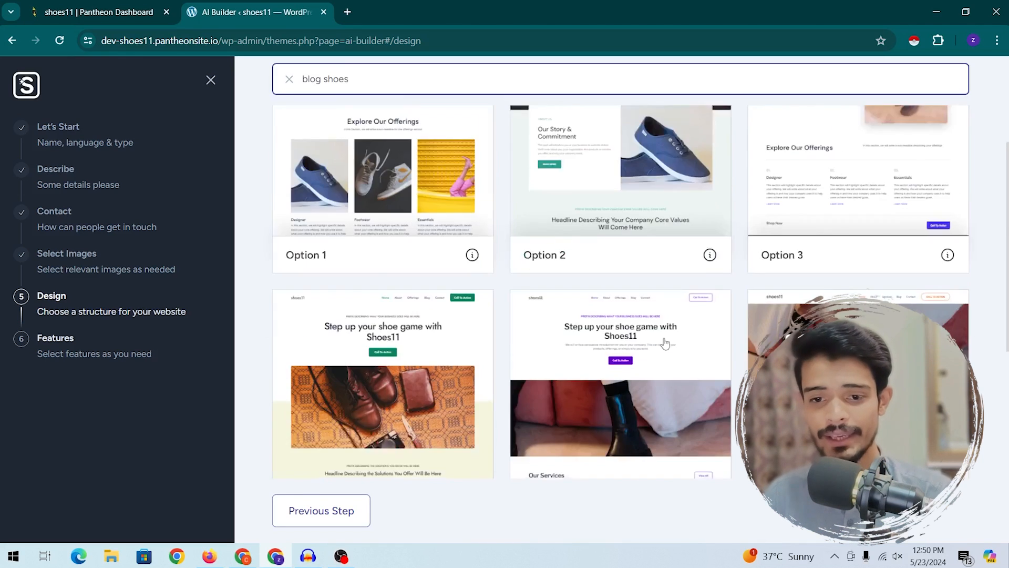
pyautogui.scroll(7, 664, 338)
pyautogui.scroll(-5, 731, 351)
pyautogui.scroll(-6, 730, 351)
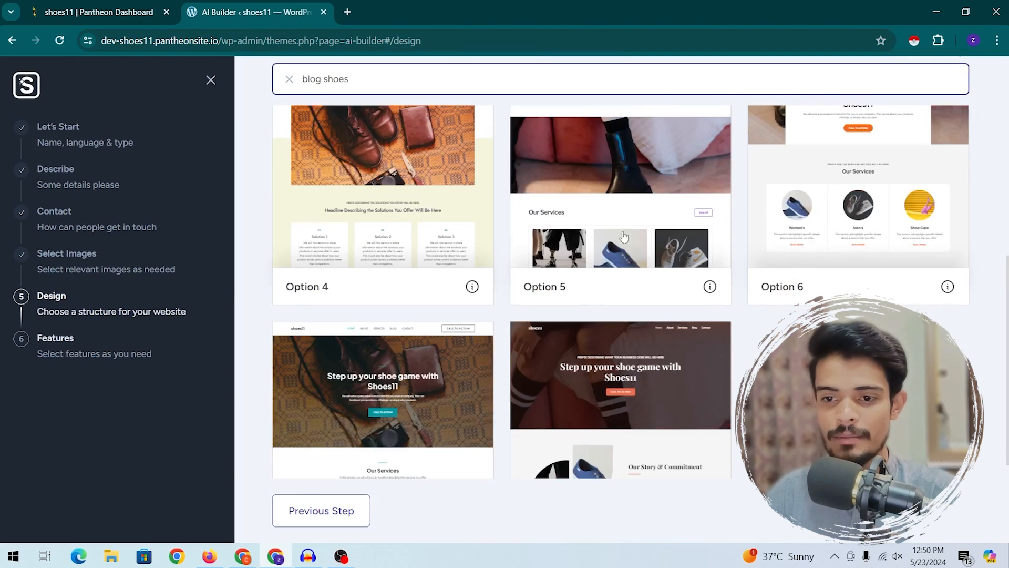
pyautogui.scroll(7, 720, 329)
pyautogui.scroll(4, 720, 329)
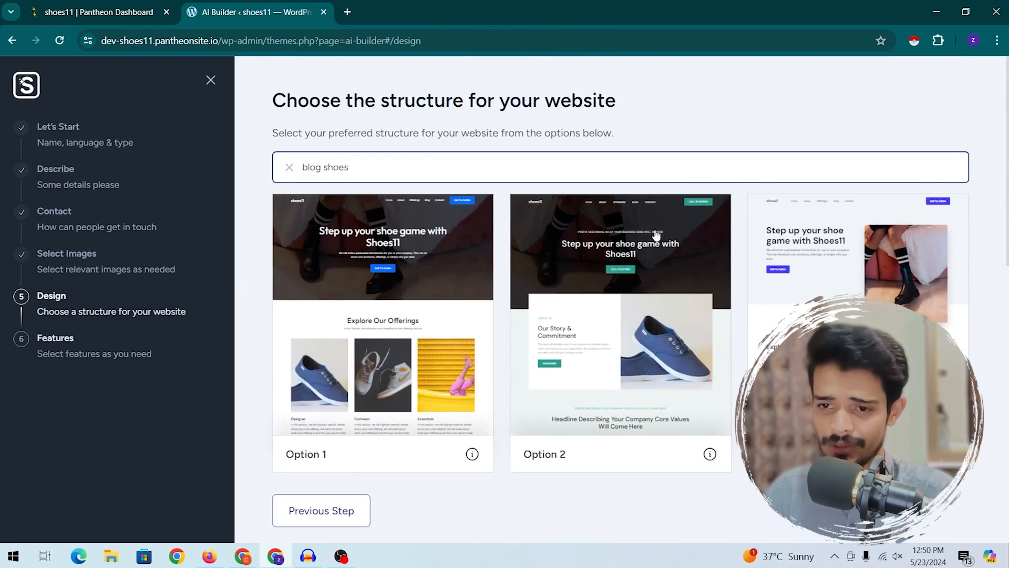
pyautogui.scroll(-5, 632, 274)
pyautogui.scroll(5, 632, 274)
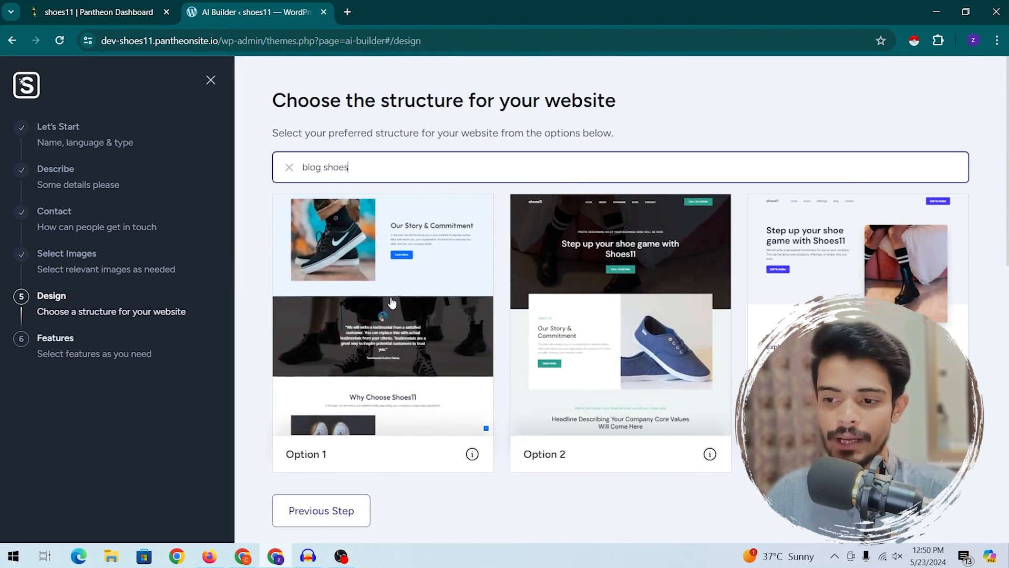
pyautogui.scroll(-5, 890, 236)
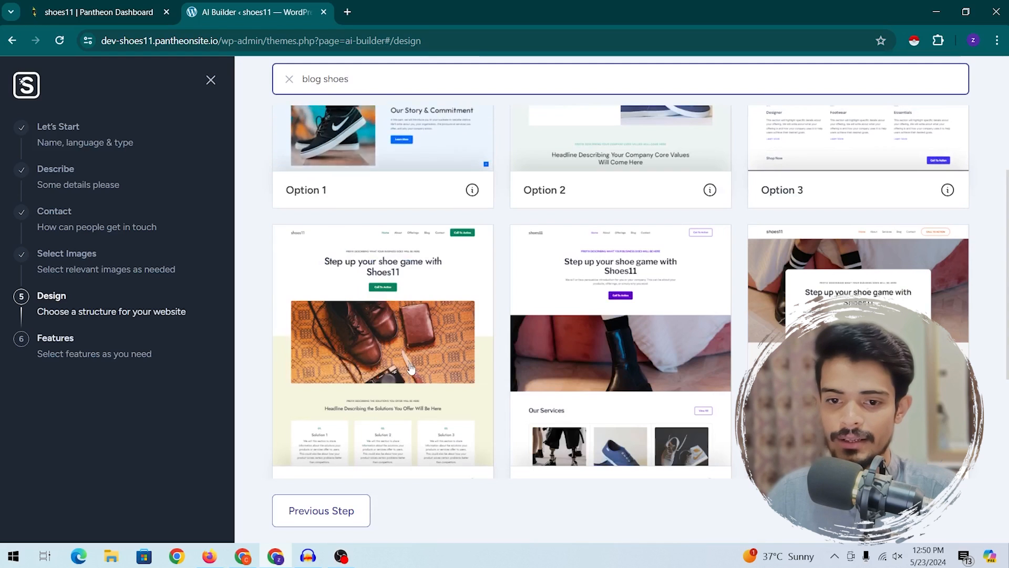
pyautogui.scroll(-4, 646, 361)
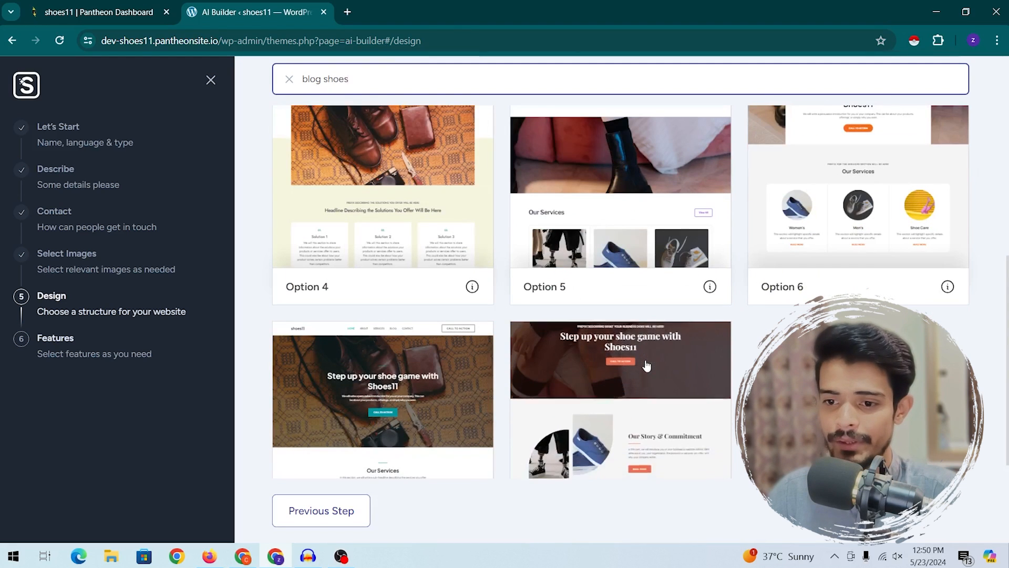
pyautogui.click(642, 374)
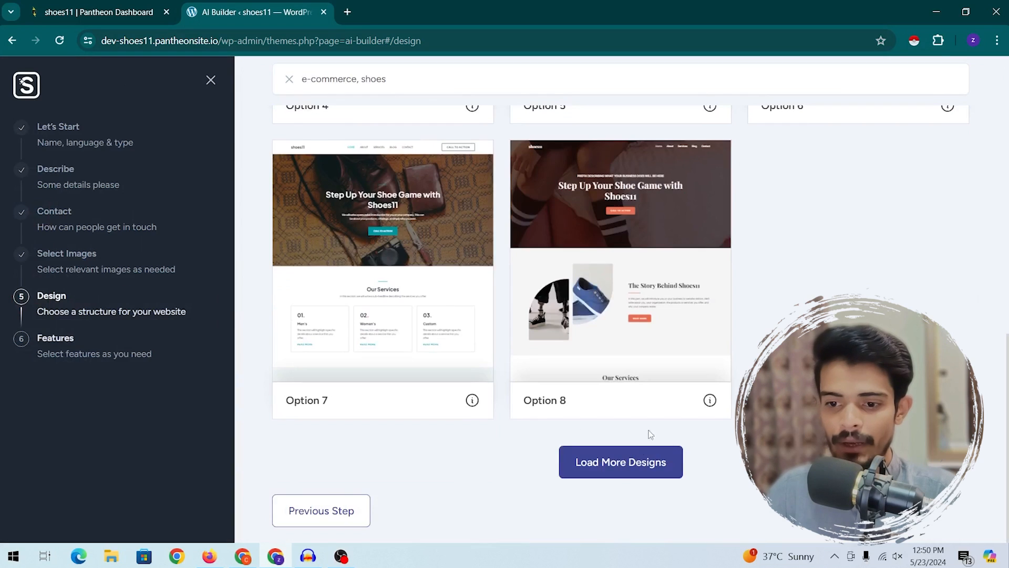
# - Load more designs and choose the Option 8 structure for the website
pyautogui.click(635, 461)
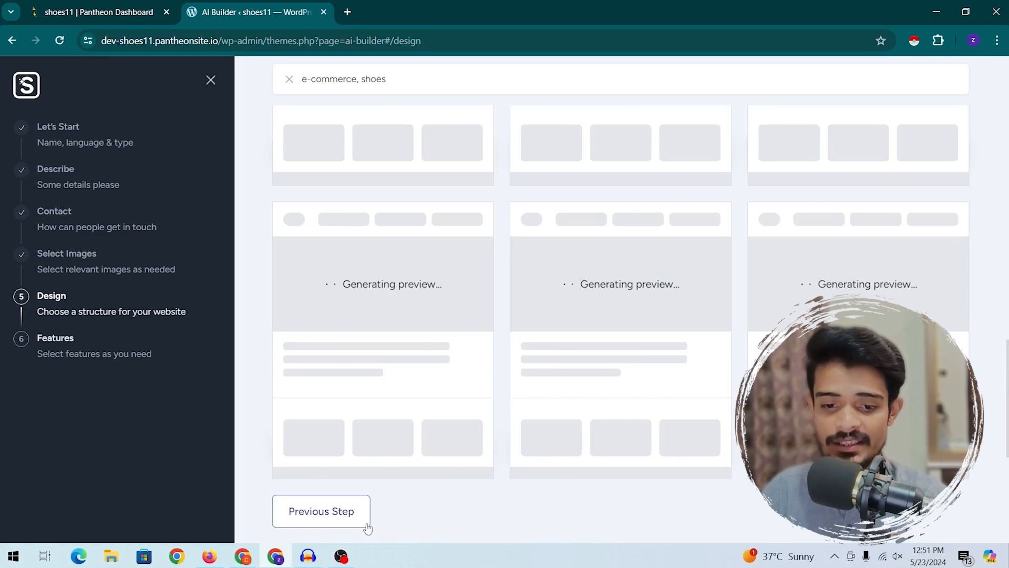
pyautogui.scroll(14, 676, 326)
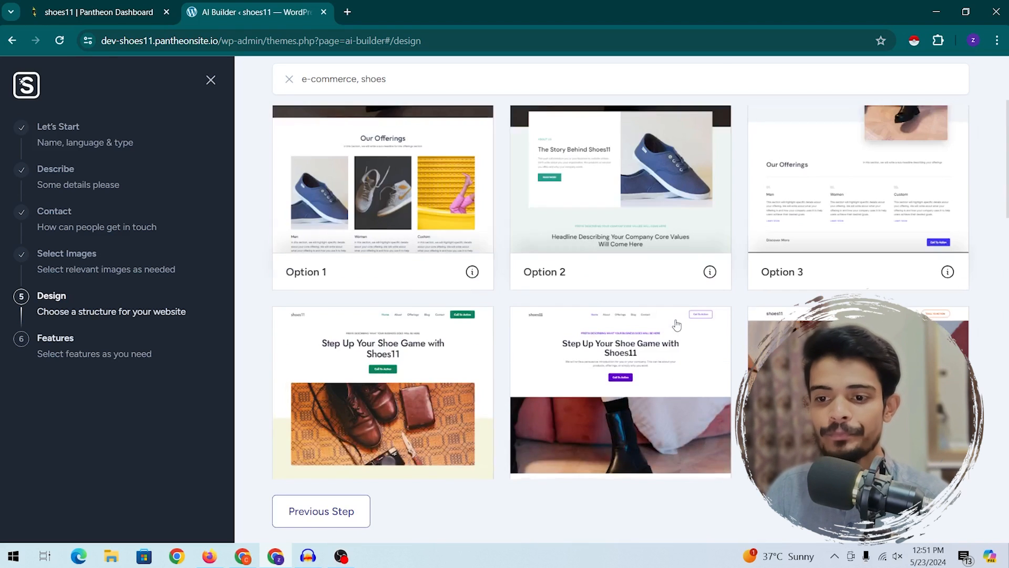
pyautogui.scroll(-5, 677, 325)
pyautogui.click(640, 392)
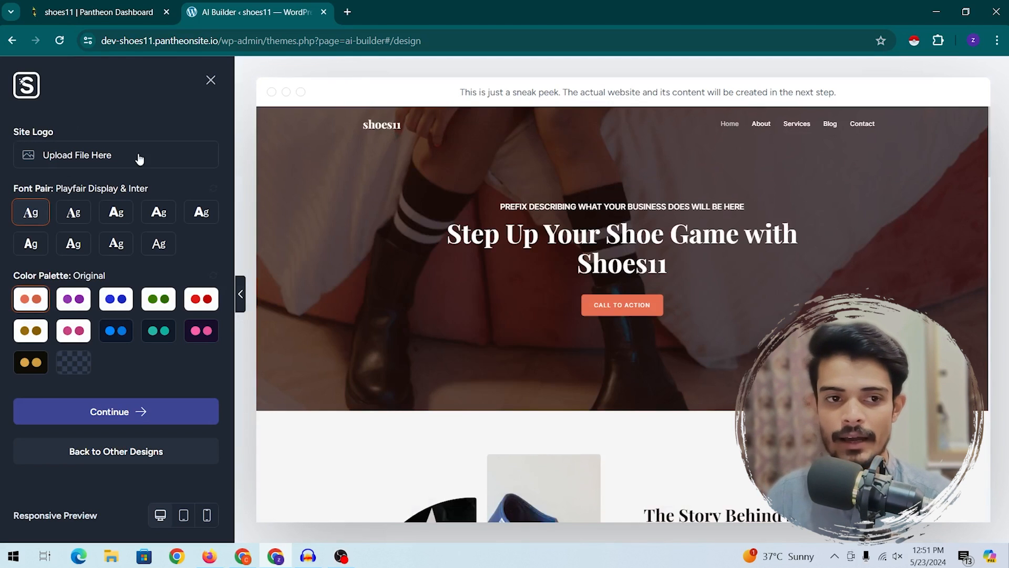
# - Try the blue DOWNLOAD button image from the Downloads folder as the site logo, and remove it from the design
pyautogui.click(100, 156)
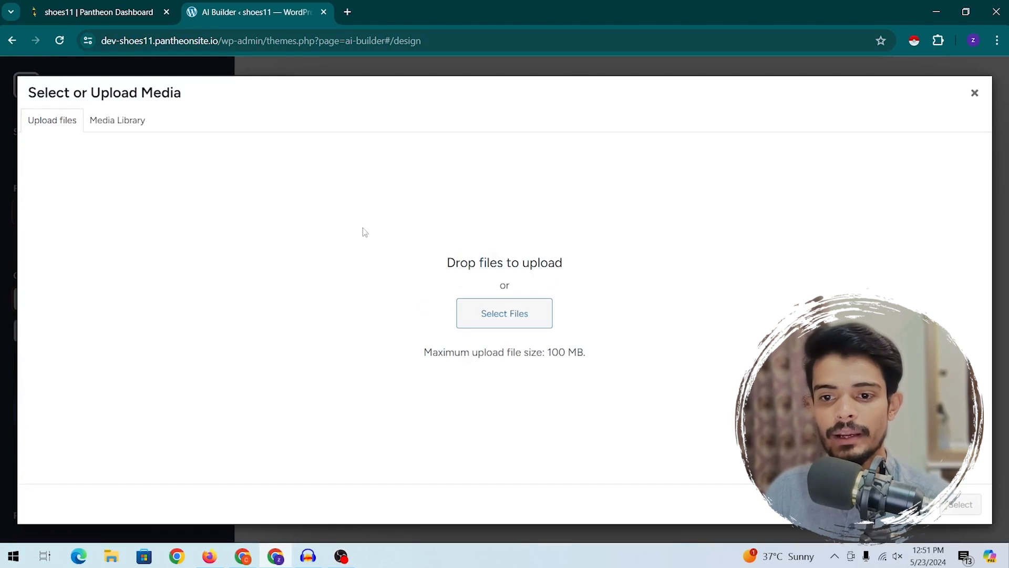
pyautogui.click(473, 310)
pyautogui.click(273, 420)
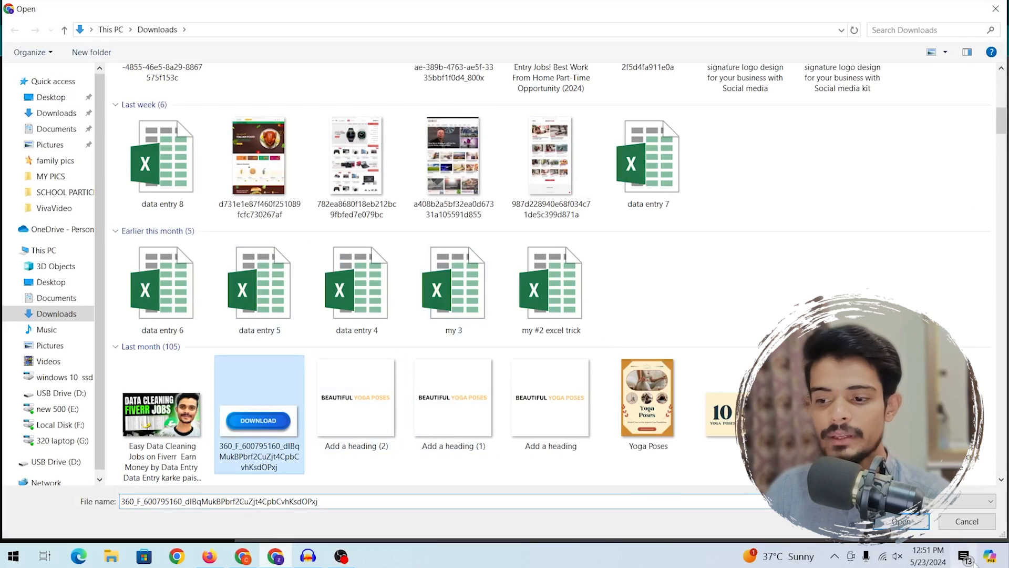
pyautogui.click(901, 521)
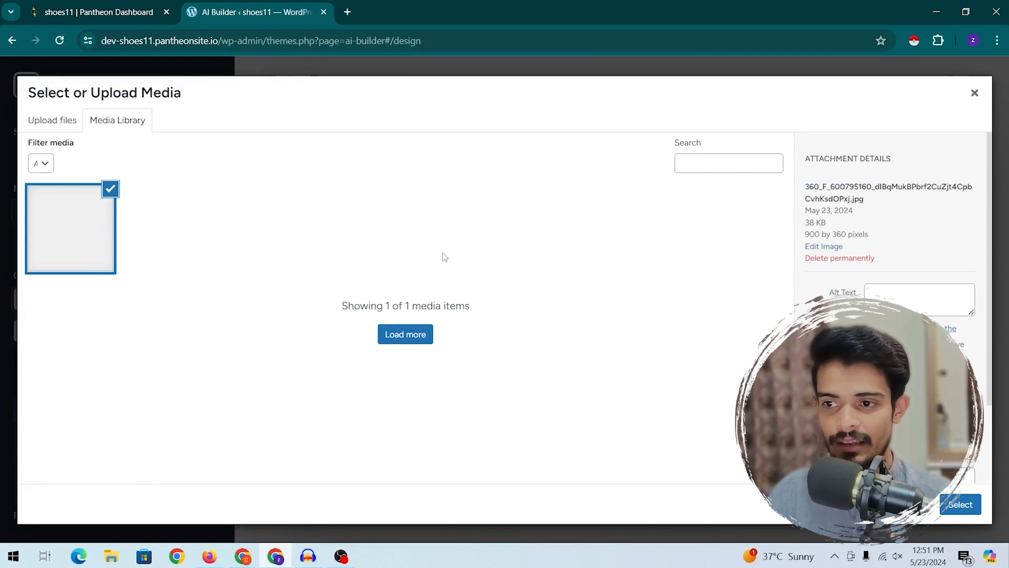
pyautogui.click(959, 505)
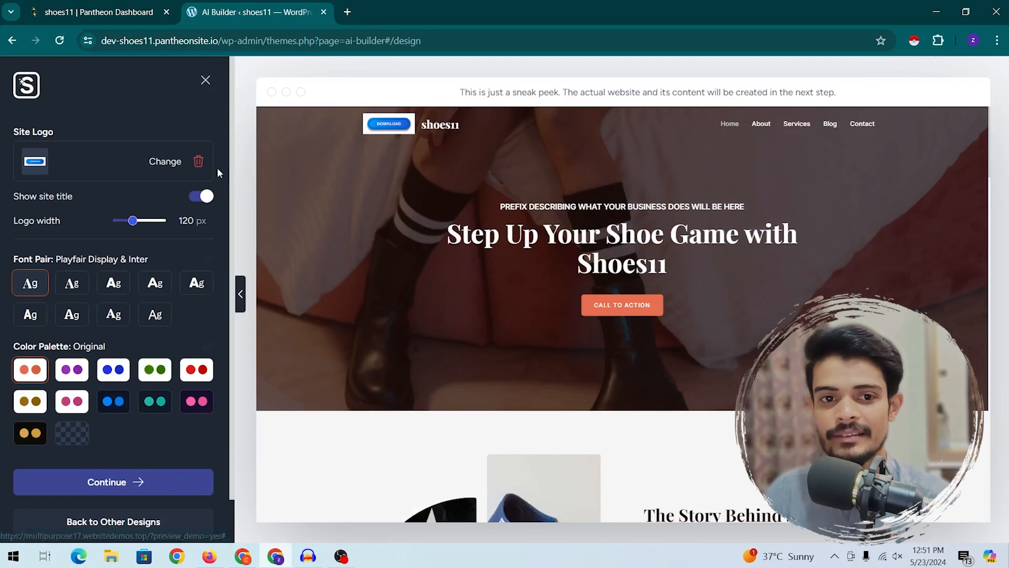
pyautogui.click(199, 162)
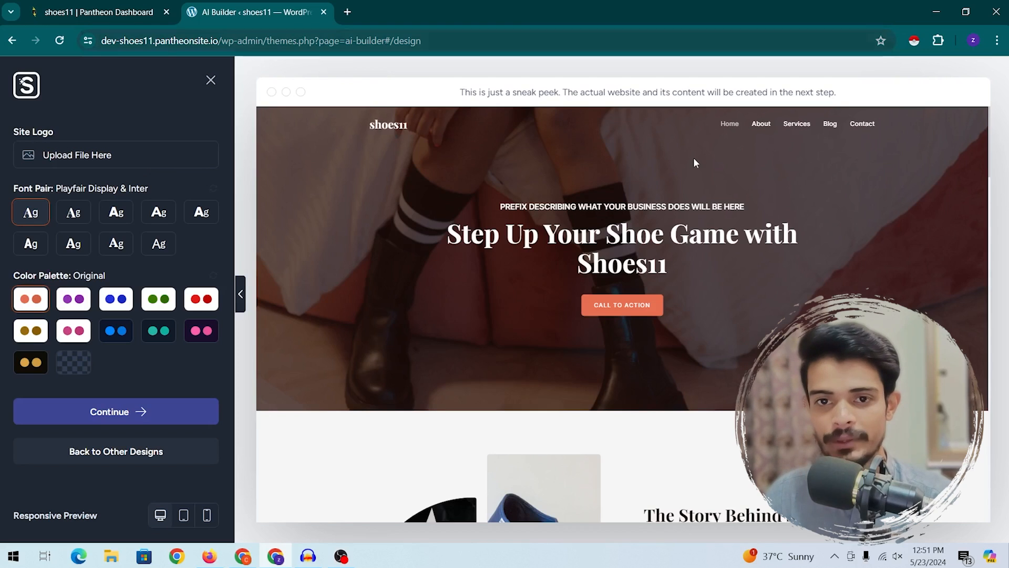
# - Try out the available font pairs in the preview and set the pair to Playfair Display & Source Sans Pro
pyautogui.click(74, 213)
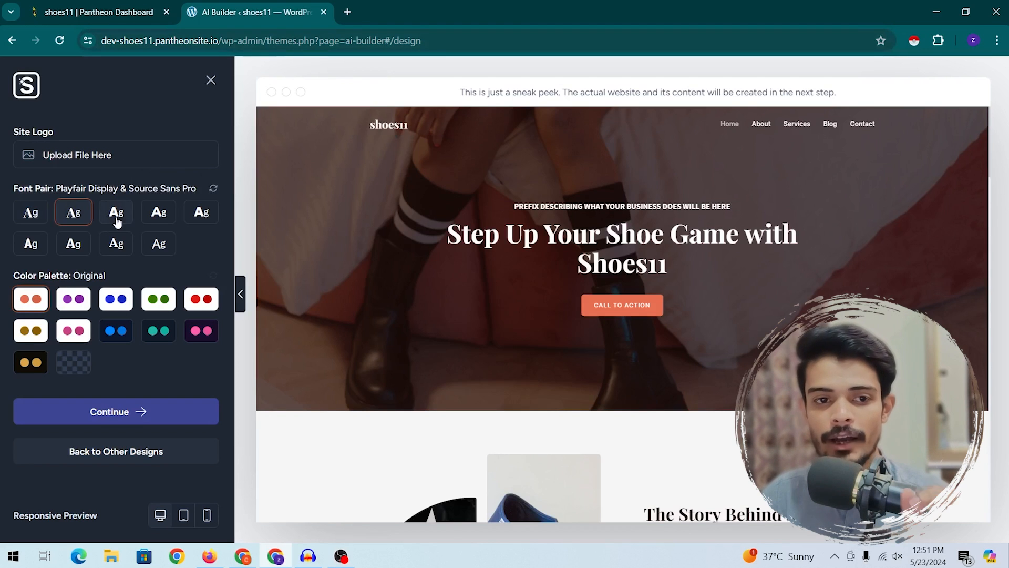
pyautogui.click(116, 216)
pyautogui.click(163, 212)
pyautogui.click(202, 212)
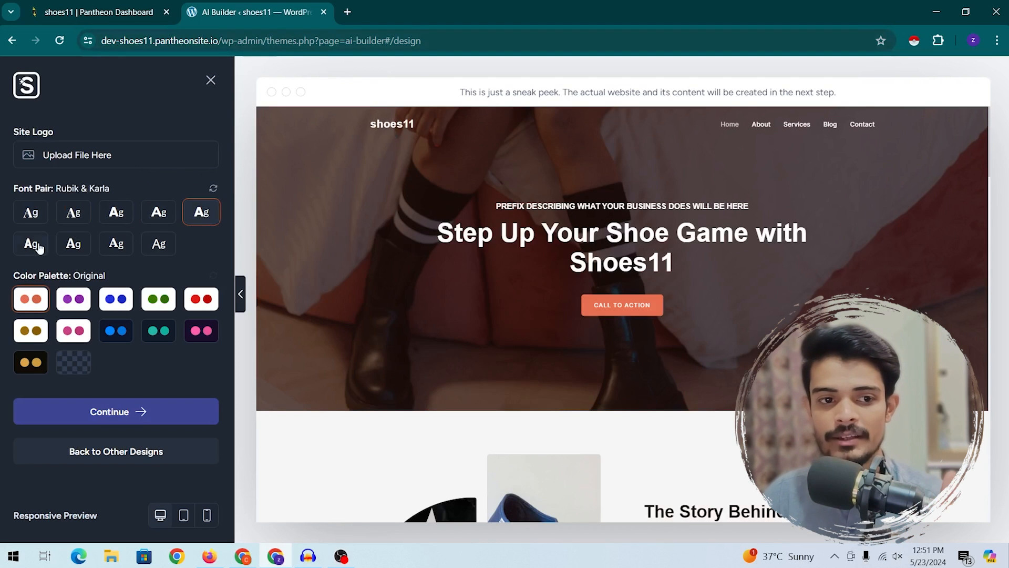
pyautogui.click(31, 244)
pyautogui.click(73, 243)
pyautogui.click(116, 243)
pyautogui.click(158, 243)
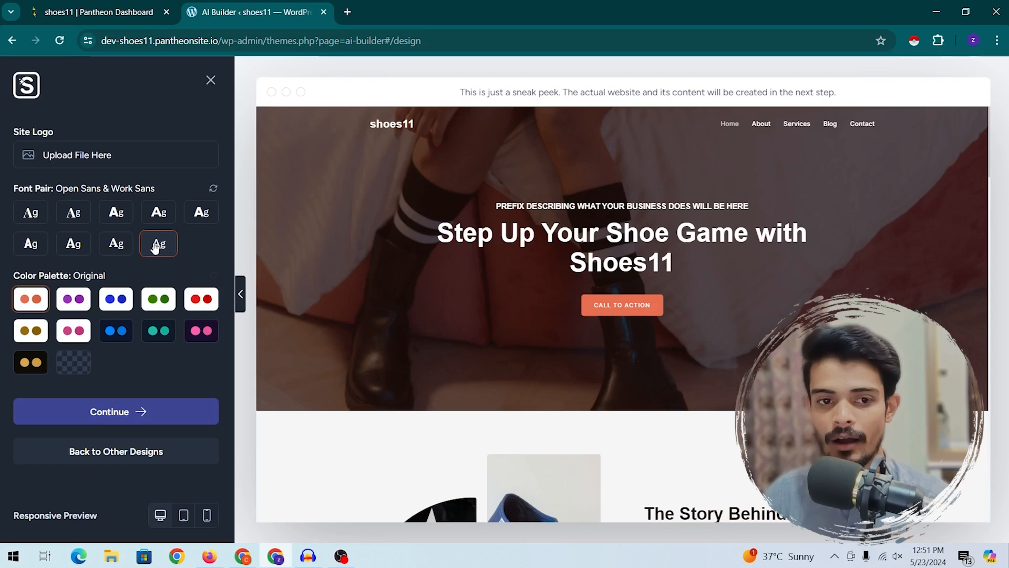
pyautogui.click(156, 212)
pyautogui.click(117, 212)
pyautogui.click(85, 212)
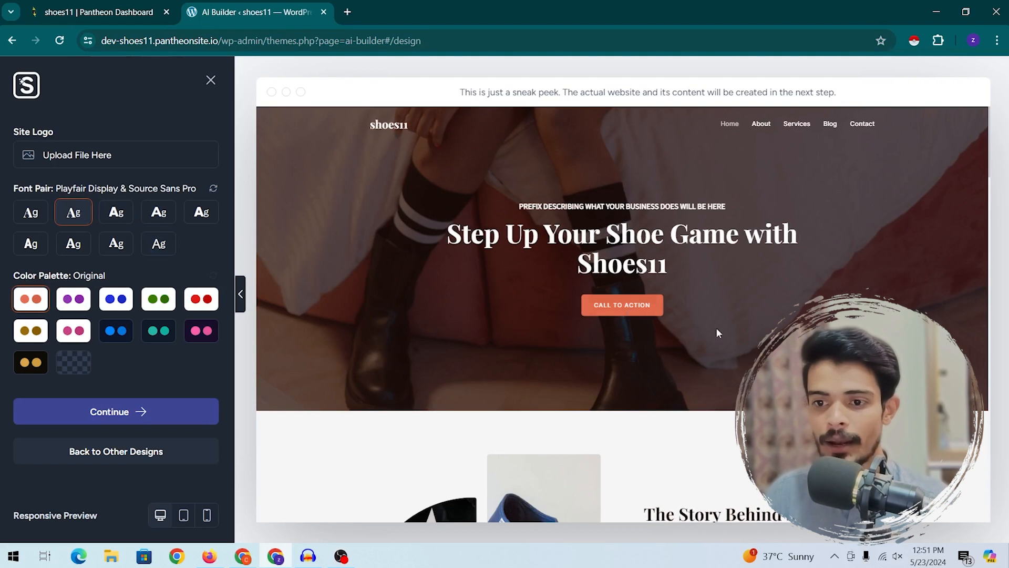
# - Compare several color palettes including the custom one, apply the pink Style 6 palette and continue to the features stage
pyautogui.click(72, 302)
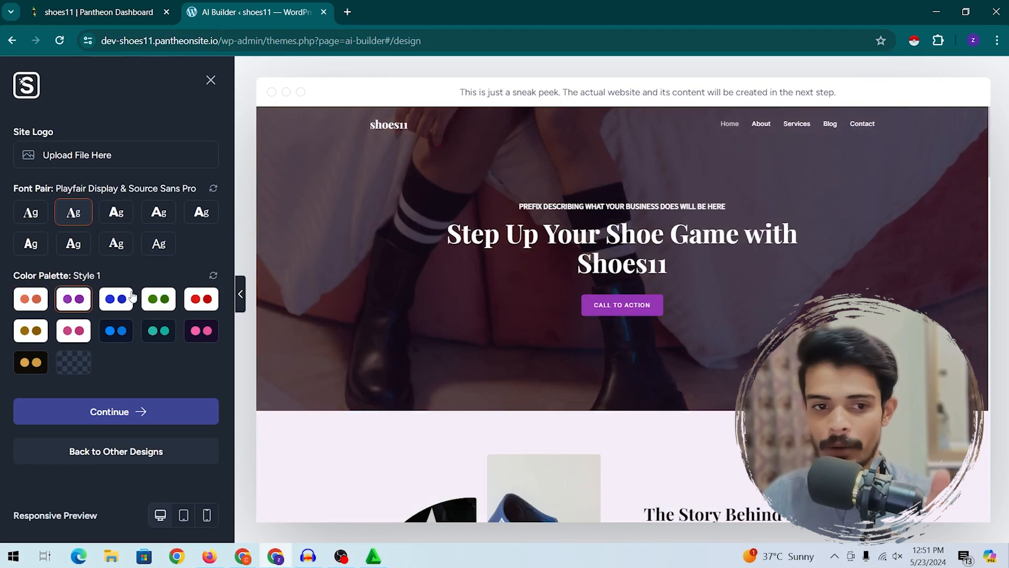
pyautogui.click(125, 302)
pyautogui.click(154, 309)
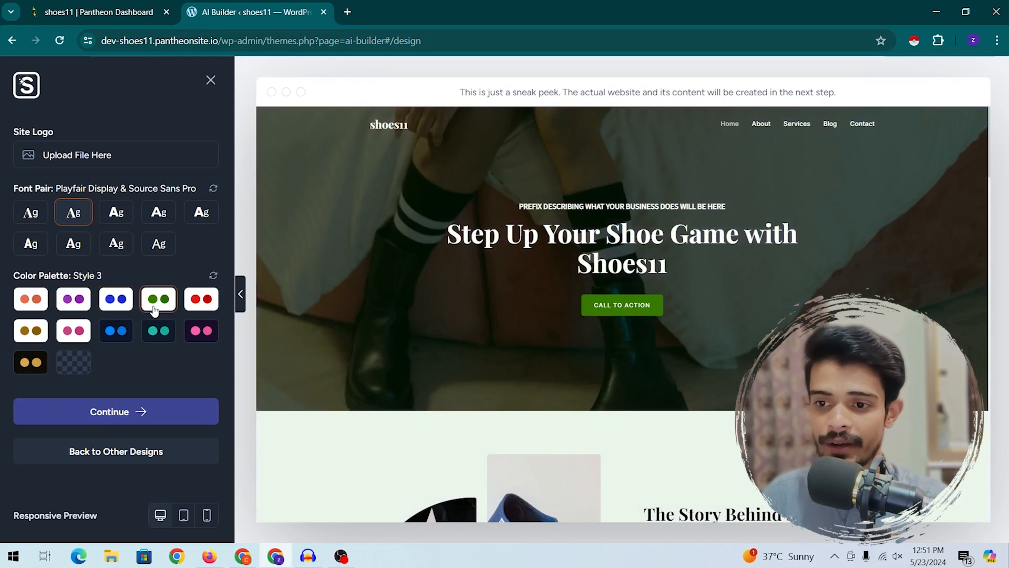
pyautogui.click(212, 303)
pyautogui.click(158, 331)
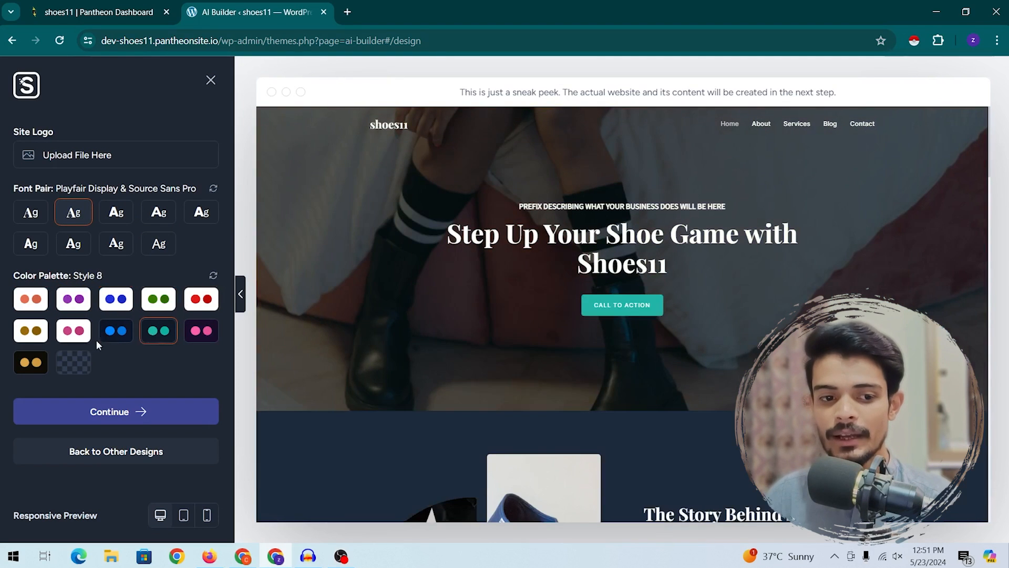
pyautogui.click(108, 334)
pyautogui.click(79, 368)
pyautogui.scroll(-3, 117, 373)
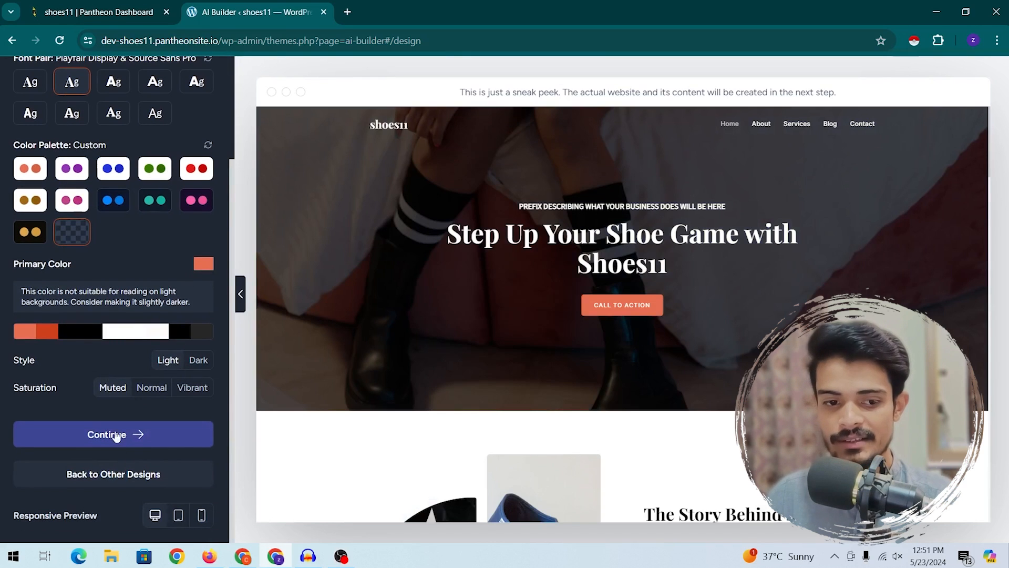
pyautogui.scroll(3, 184, 339)
pyautogui.click(82, 334)
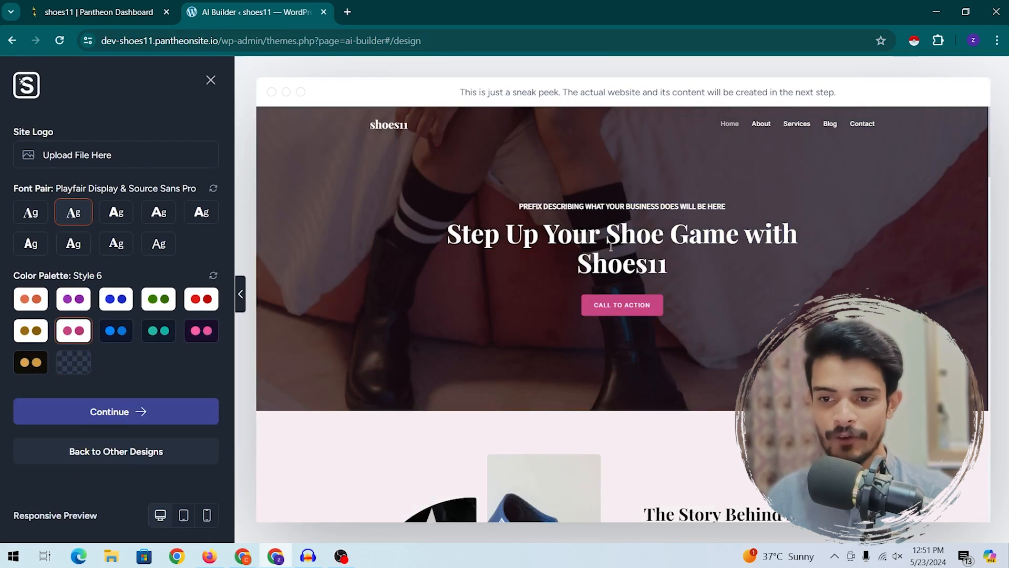
pyautogui.click(89, 412)
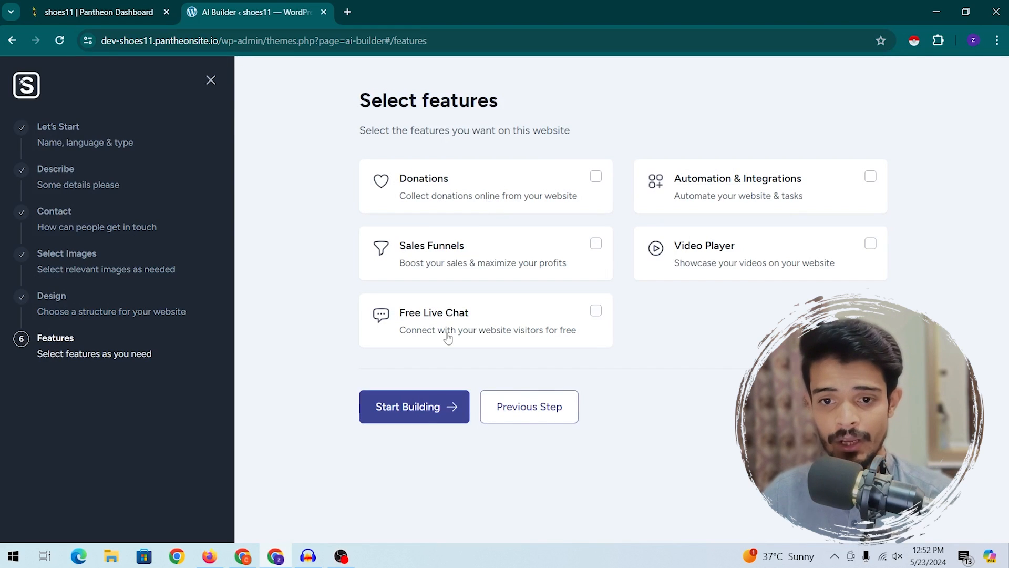
# - Add the Free Live Chat feature and start building the website
pyautogui.click(545, 320)
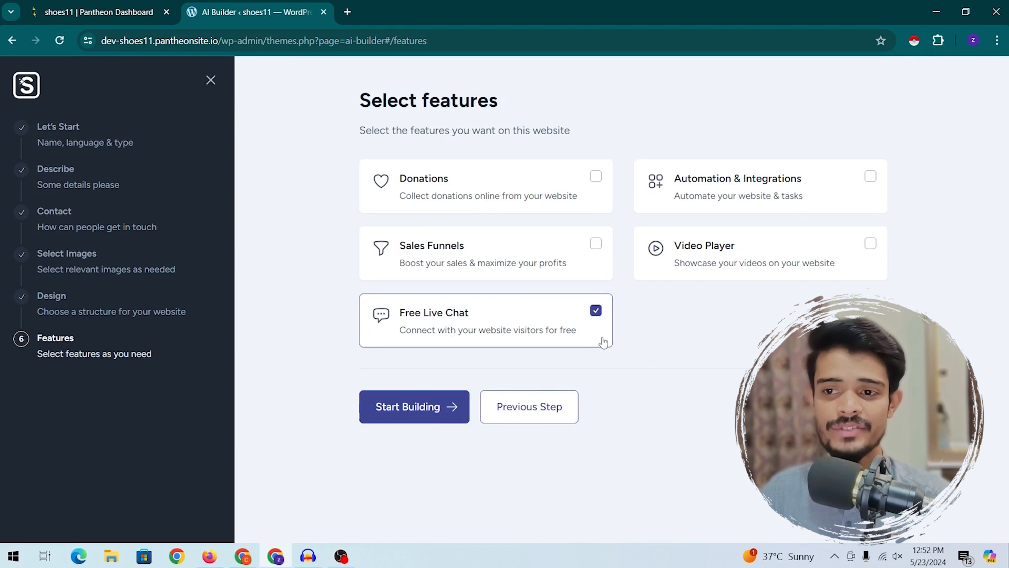
pyautogui.click(450, 408)
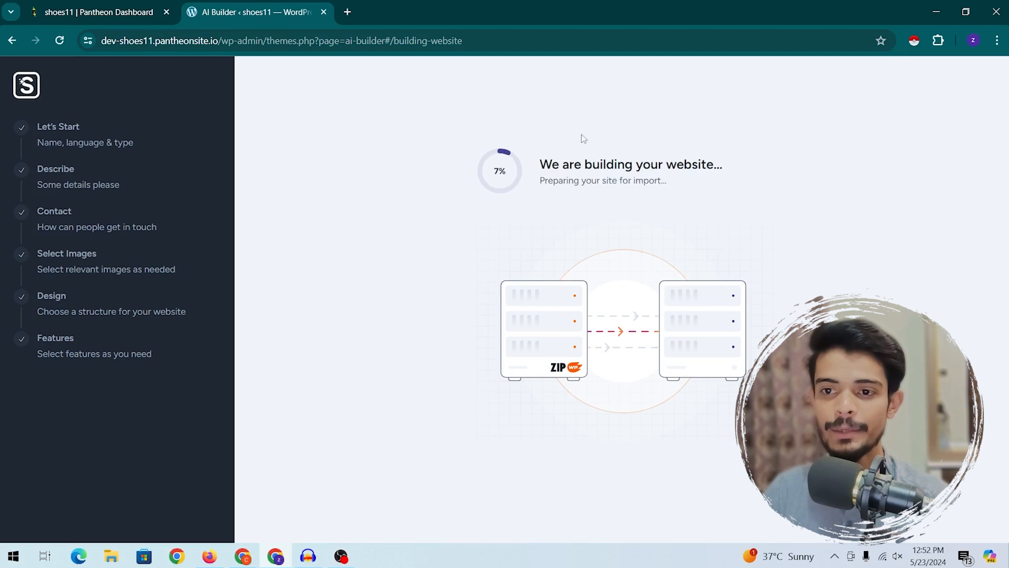
pyautogui.moveTo(759, 174); pyautogui.dragTo(542, 163)
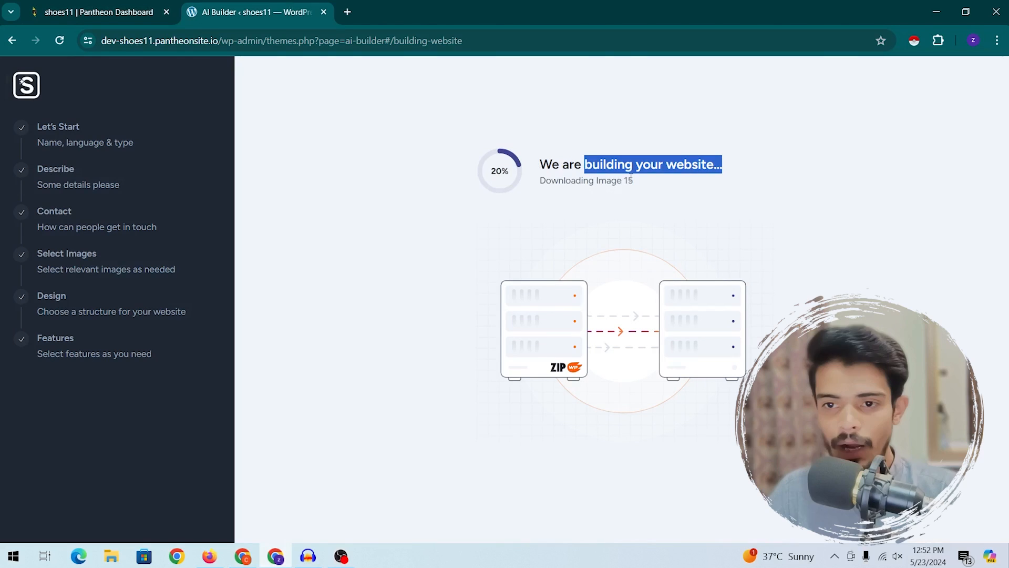
# - Switch to the Pantheon dashboard and view the Test and Live environments of shoes11
pyautogui.click(132, 16)
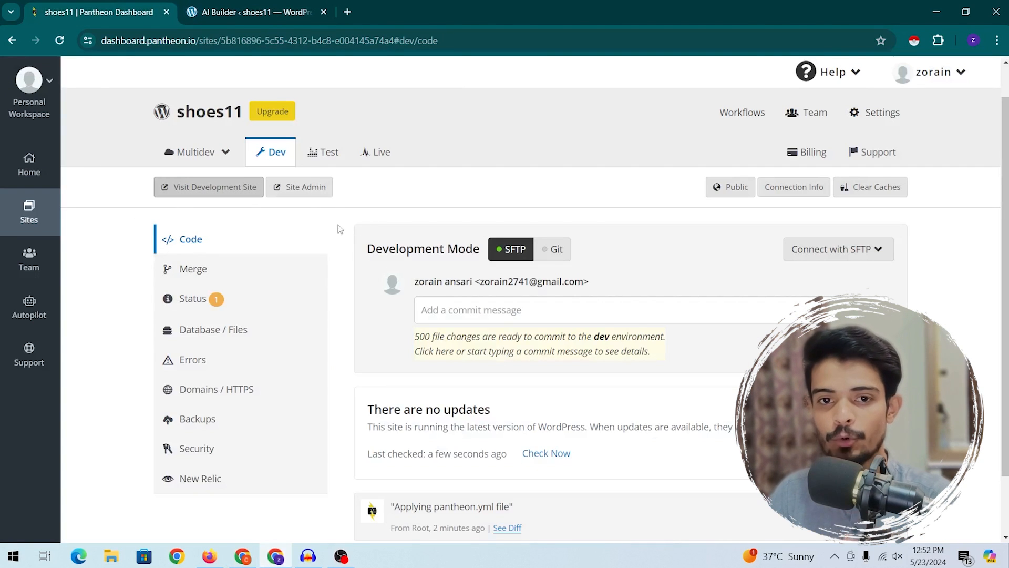
pyautogui.click(323, 152)
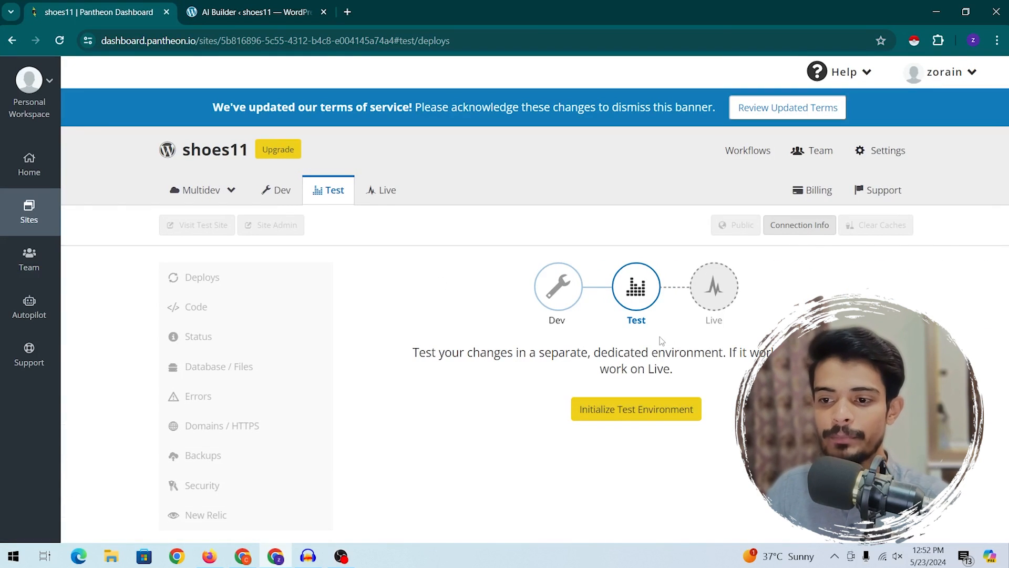
pyautogui.click(382, 188)
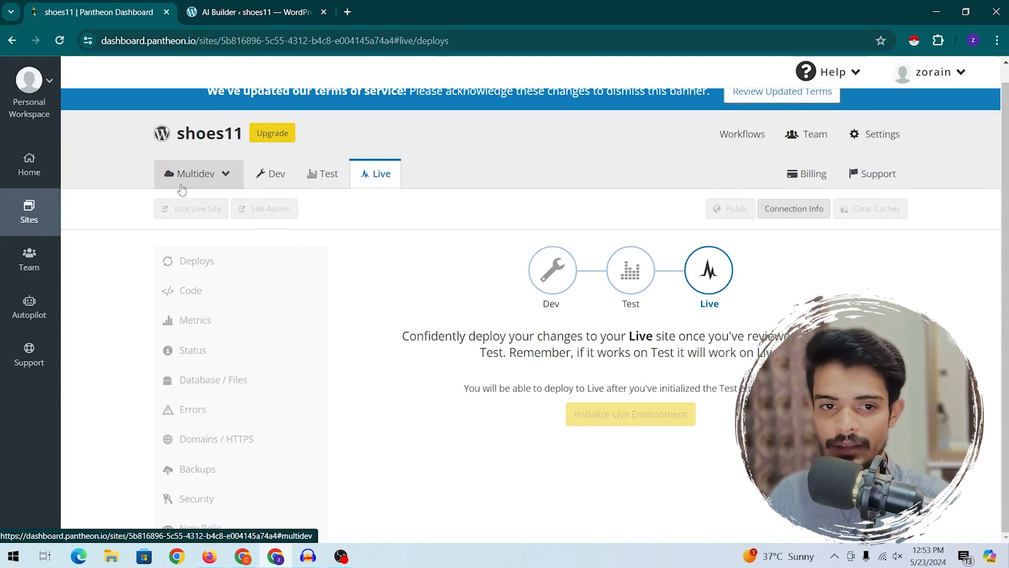
# - Return to the Dev environment of shoes11 and examine its Merge and Status pages, including the database and cron checks
pyautogui.click(190, 190)
pyautogui.click(268, 195)
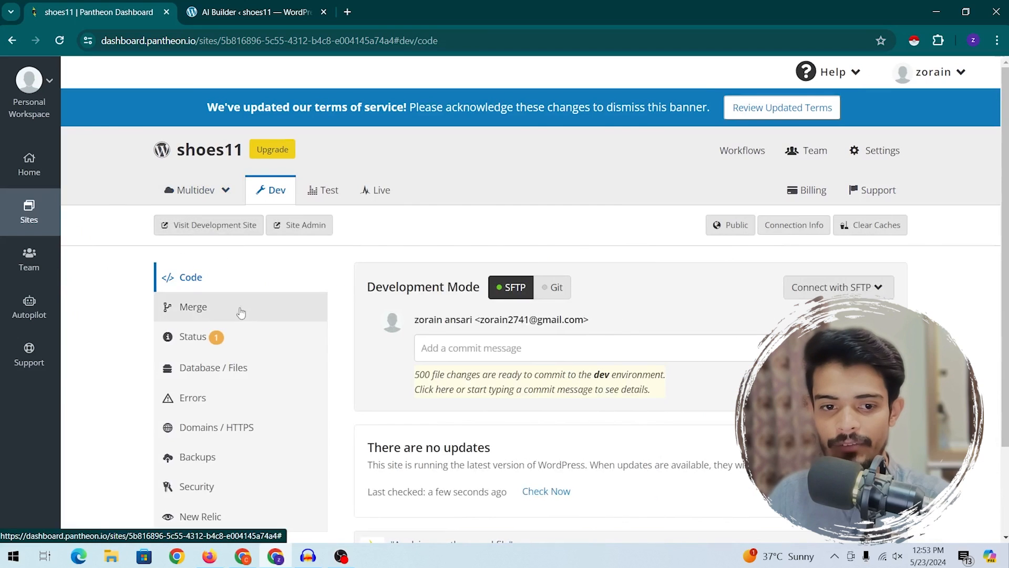
pyautogui.click(205, 312)
pyautogui.click(196, 336)
pyautogui.scroll(-3, 465, 272)
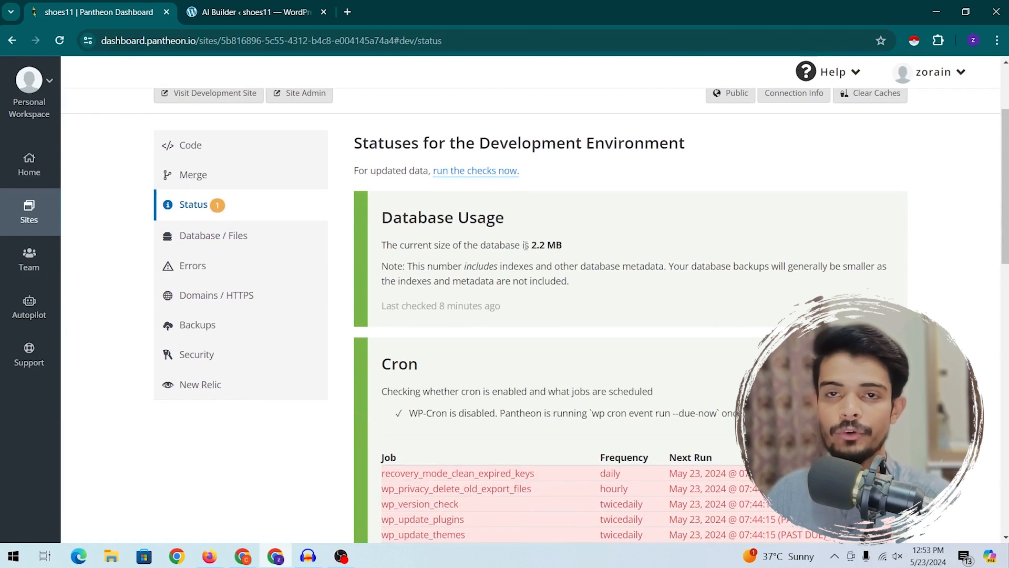
pyautogui.scroll(-3, 527, 245)
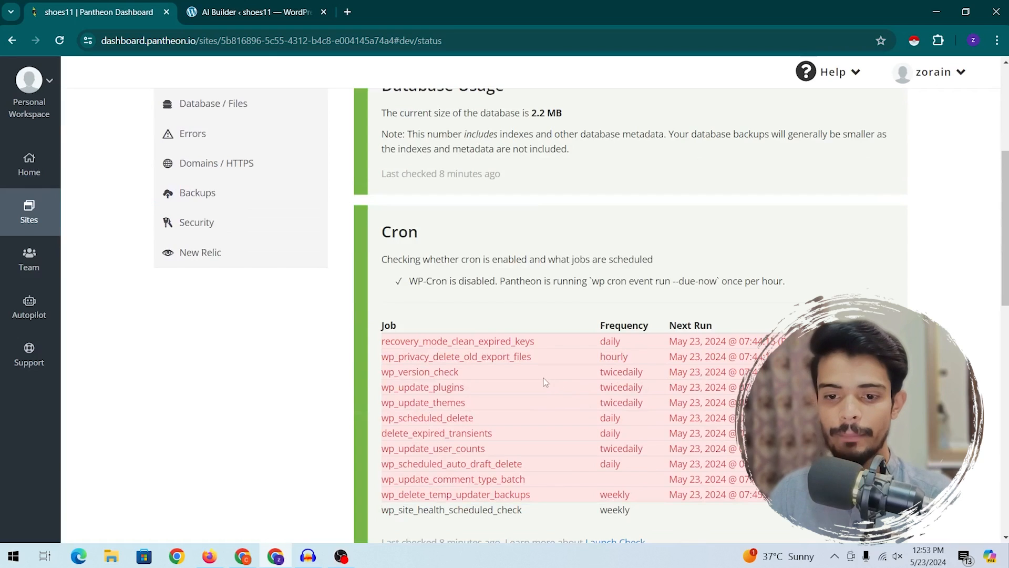
pyautogui.scroll(-3, 545, 382)
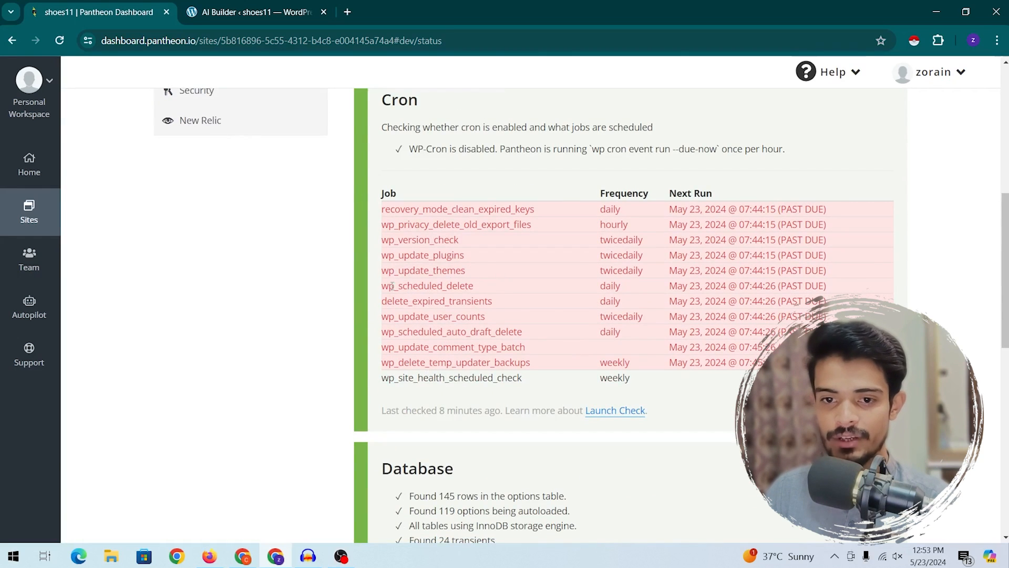
pyautogui.scroll(-3, 426, 255)
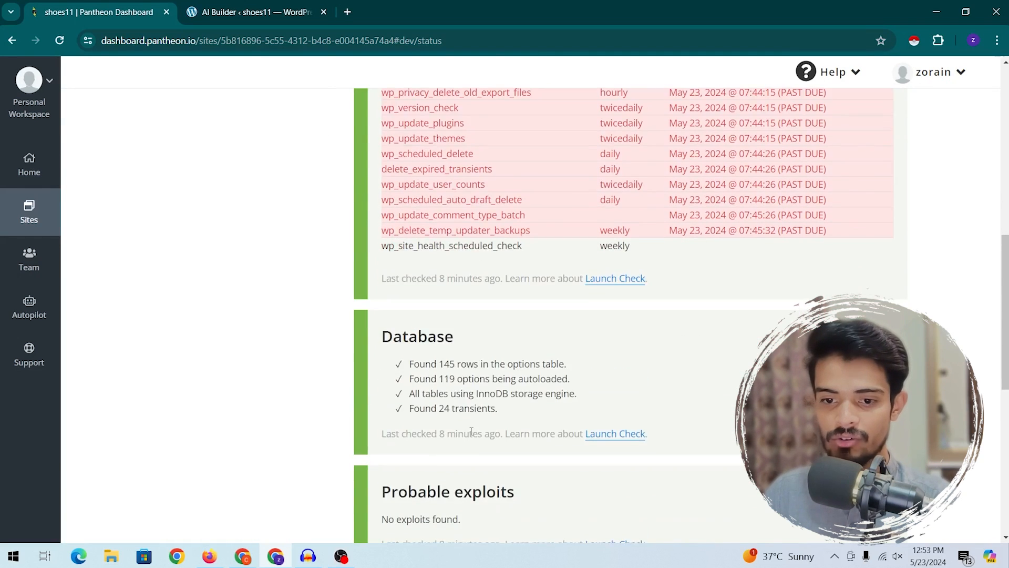
pyautogui.scroll(7, 353, 334)
pyautogui.scroll(2, 176, 253)
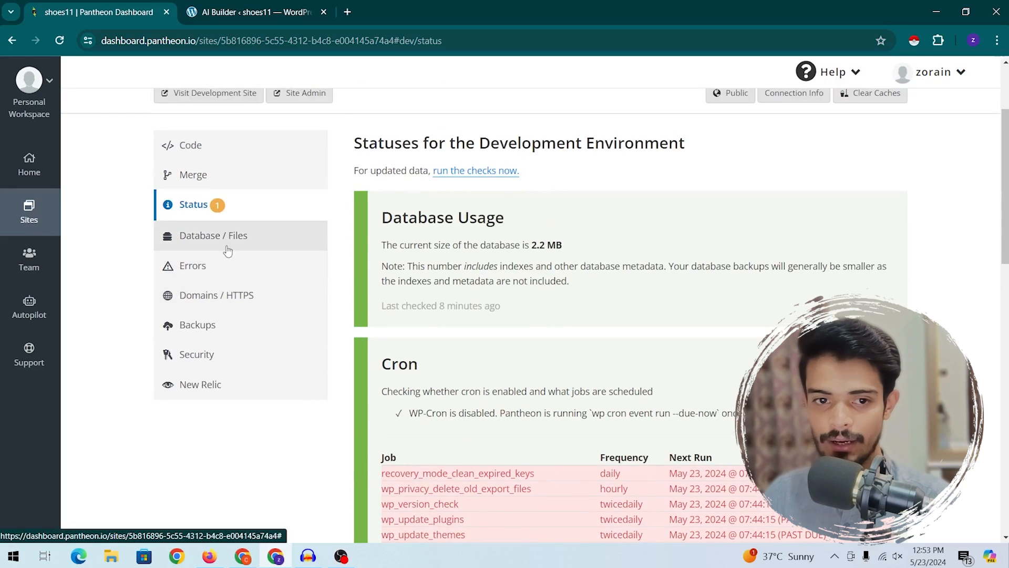
# - View the Database / Files, Errors and Domains / HTTPS sections of the Dev environment
pyautogui.click(228, 243)
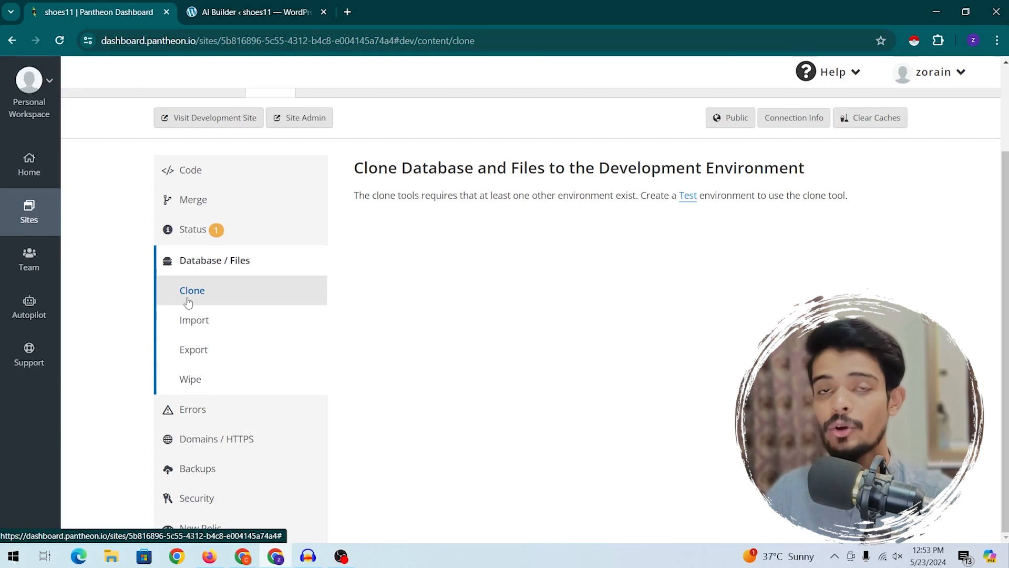
pyautogui.click(268, 407)
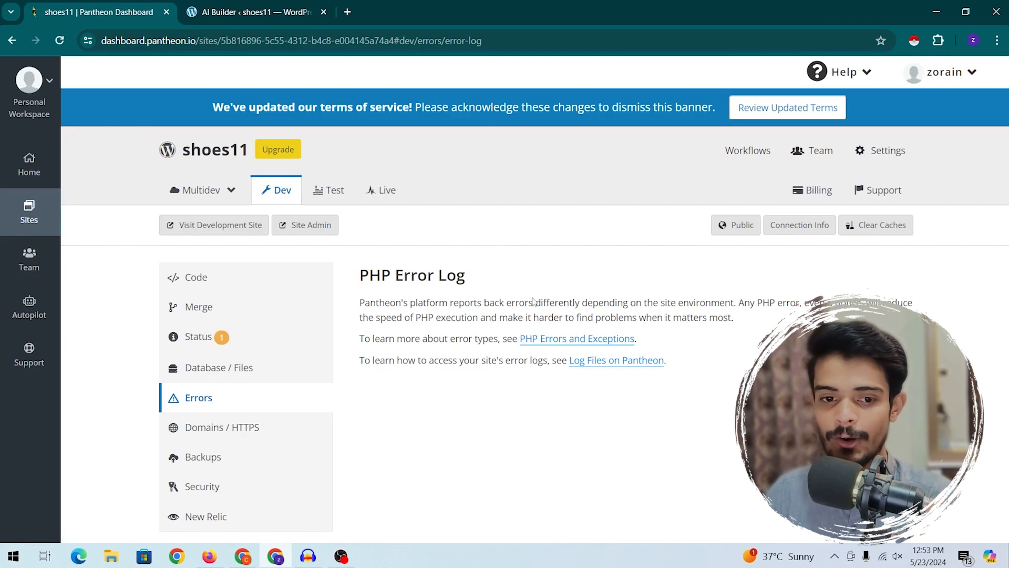
pyautogui.click(245, 426)
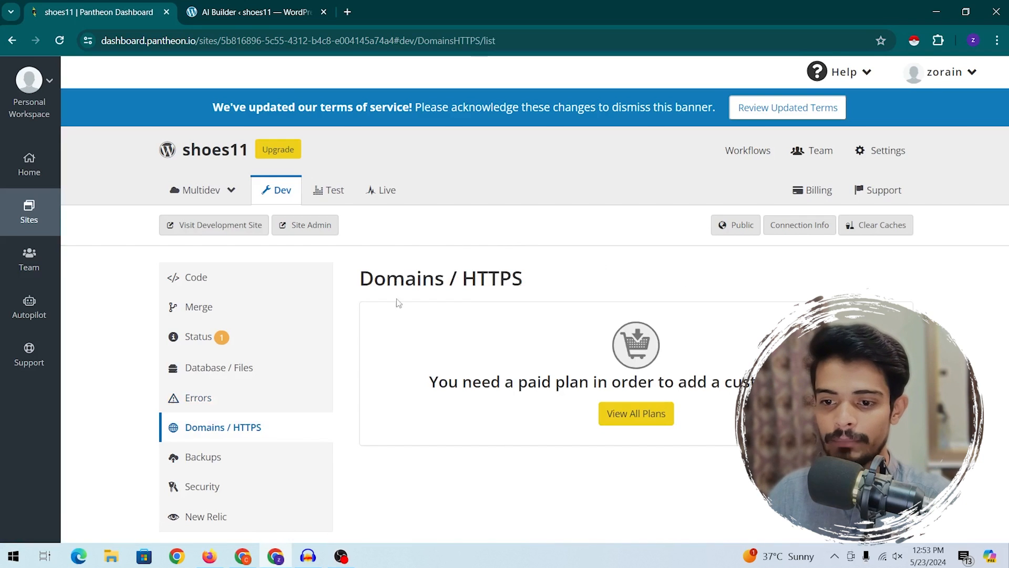
pyautogui.click(198, 456)
pyautogui.click(199, 427)
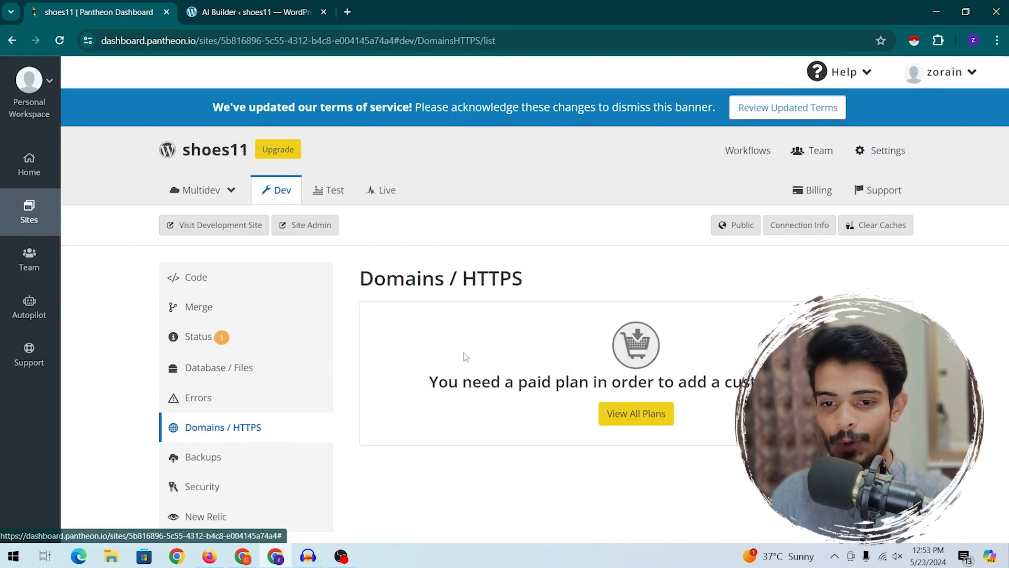
pyautogui.click(310, 12)
pyautogui.click(138, 4)
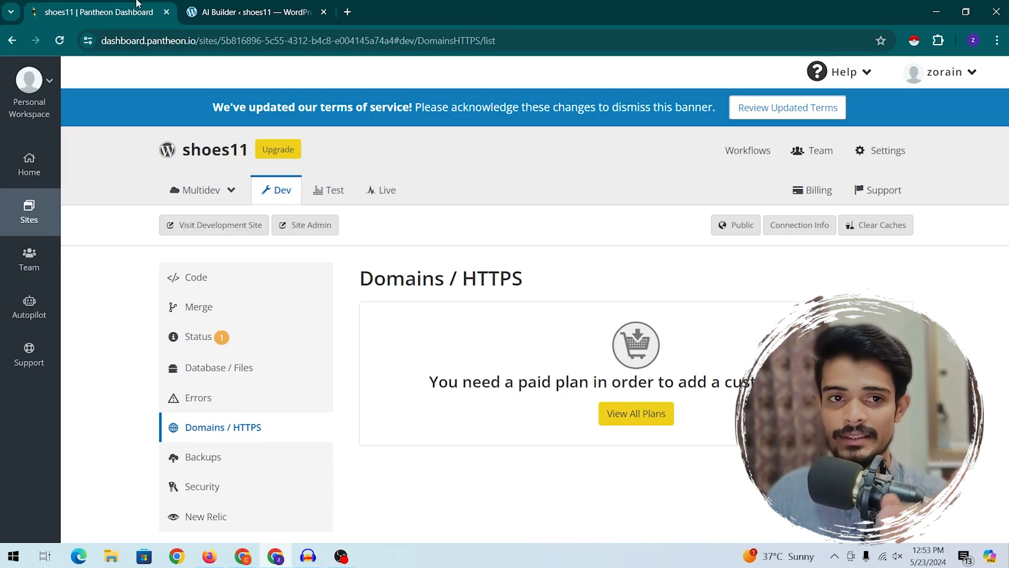
# - View the Backups, Security and New Relic sections of the Dev environment
pyautogui.click(227, 468)
pyautogui.click(216, 496)
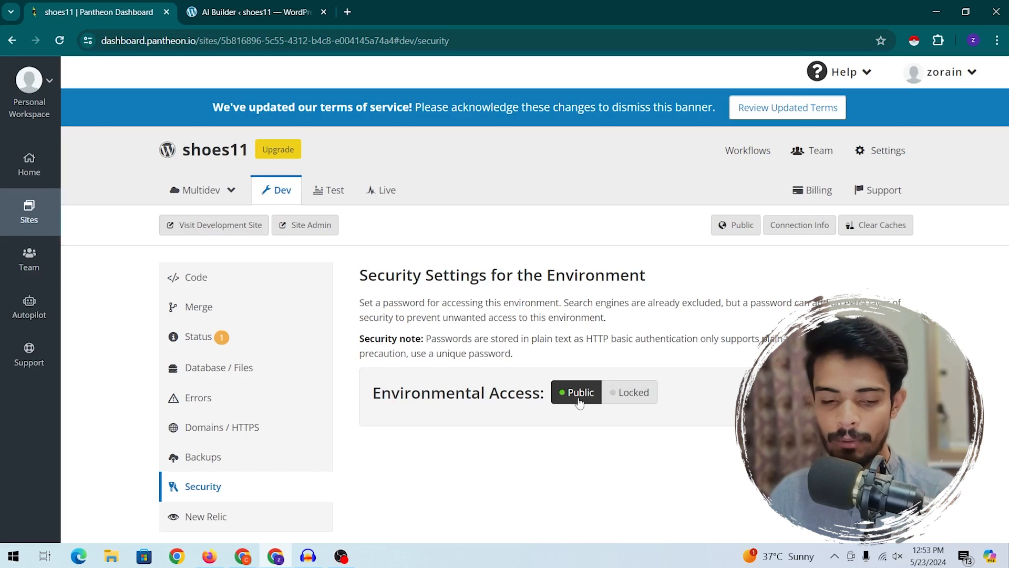
pyautogui.click(174, 517)
pyautogui.scroll(-1, 173, 497)
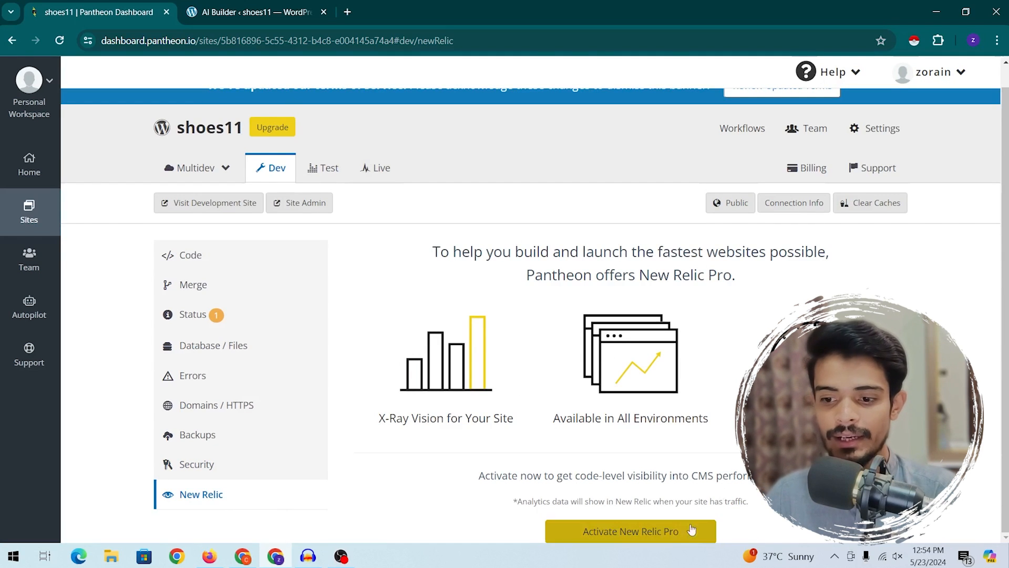
pyautogui.scroll(1, 653, 317)
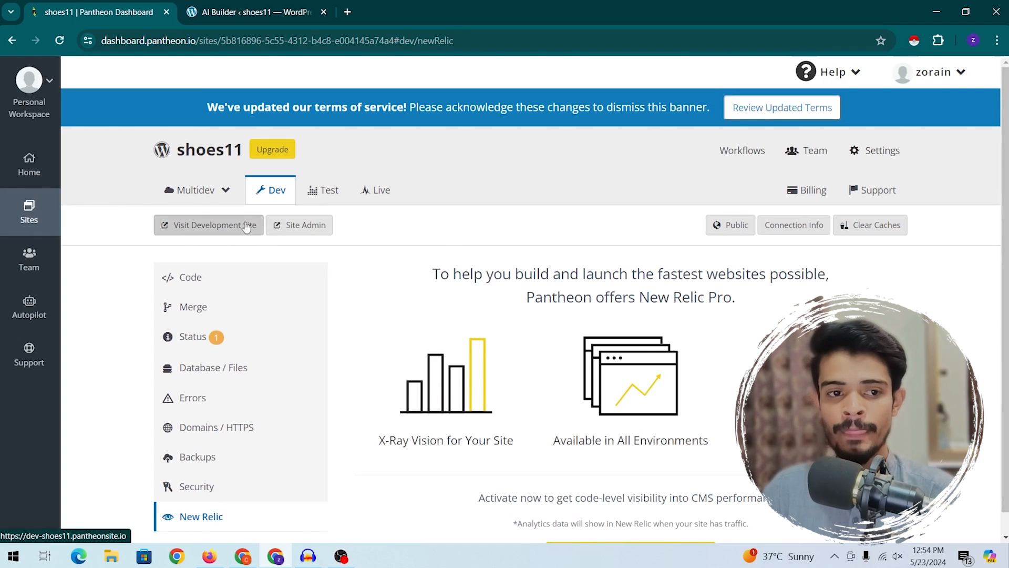
# - Check the sandbox site usage and project options on the Personal Workspace home page
pyautogui.click(200, 4)
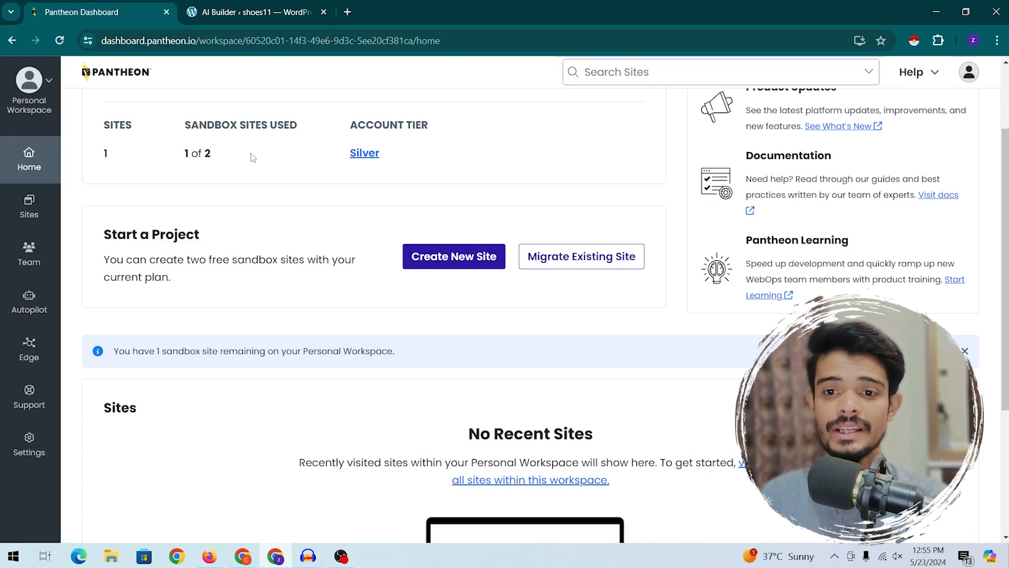
pyautogui.moveTo(181, 160); pyautogui.dragTo(221, 161)
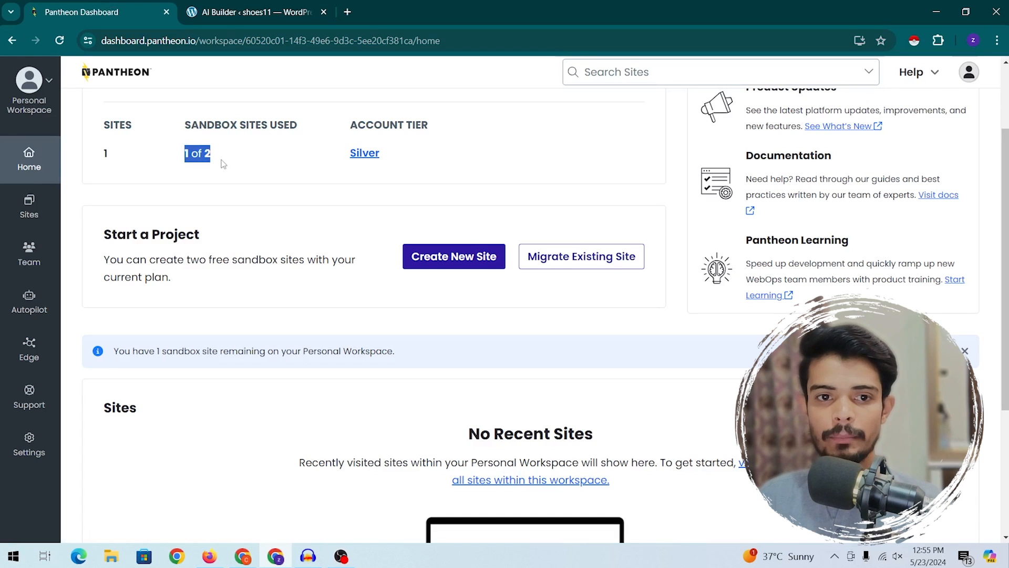
pyautogui.click(189, 155)
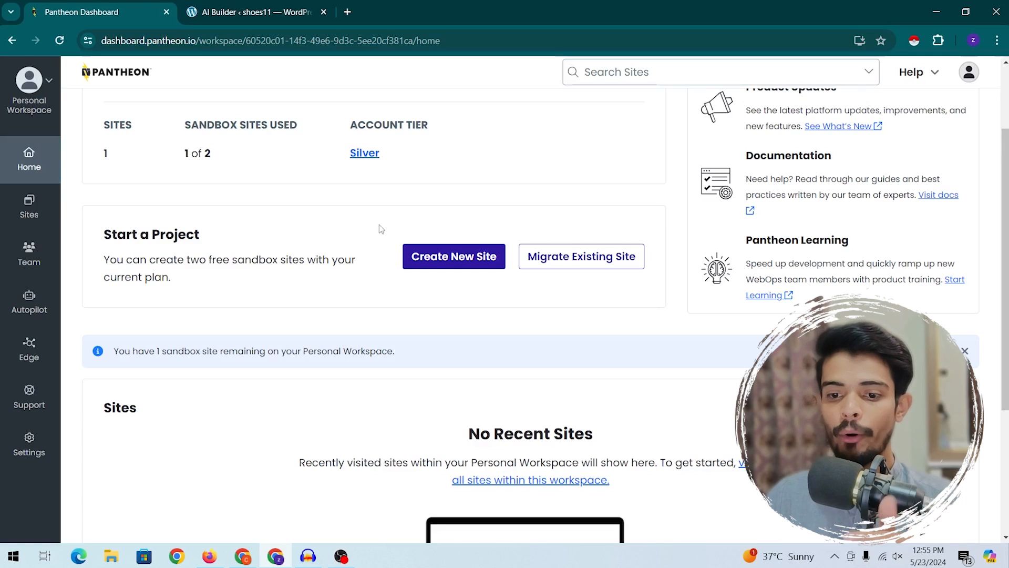
pyautogui.scroll(-4, 399, 256)
pyautogui.scroll(6, 590, 393)
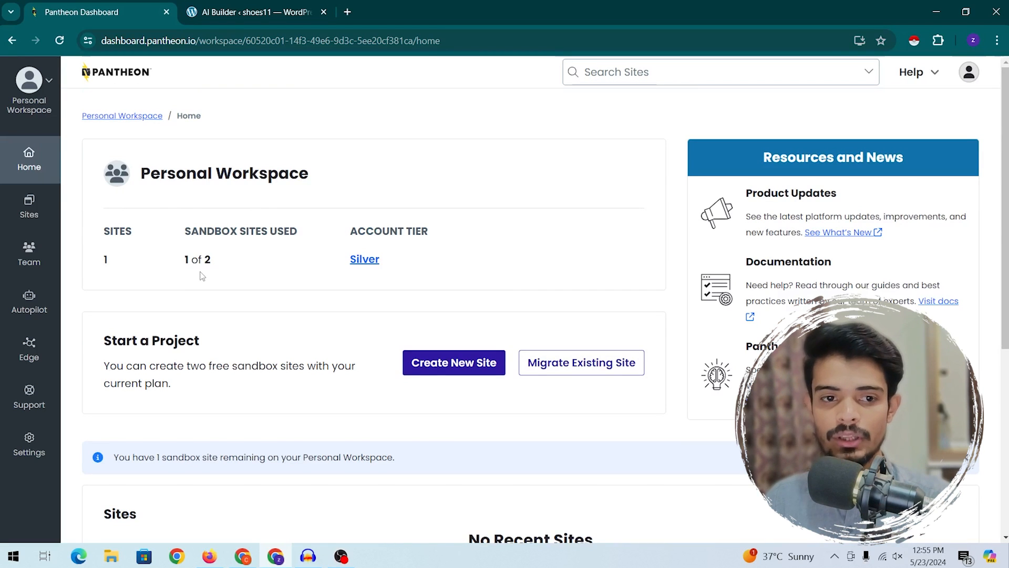
pyautogui.scroll(-1, 200, 272)
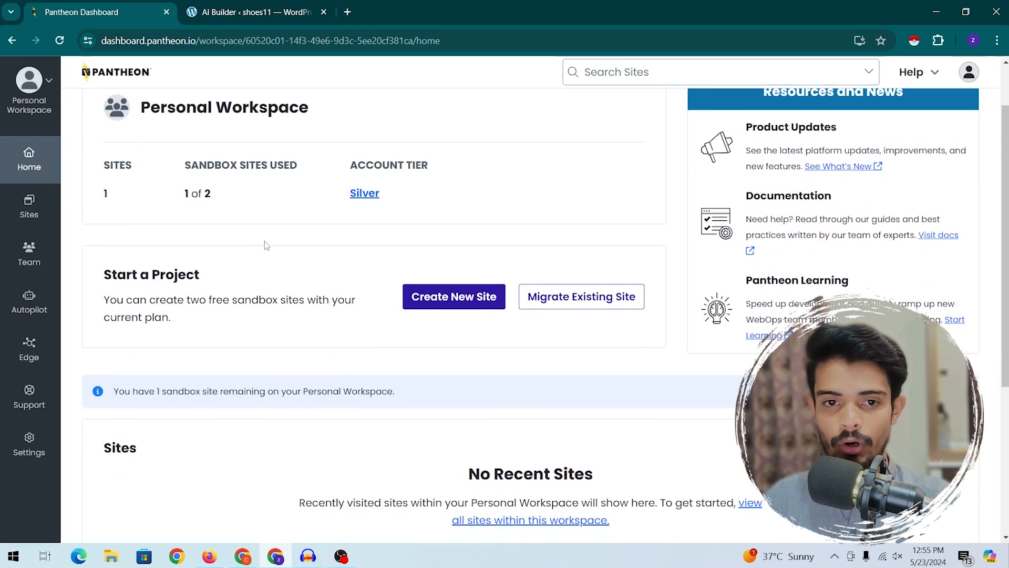
pyautogui.tripleClick(227, 192)
pyautogui.click(119, 189)
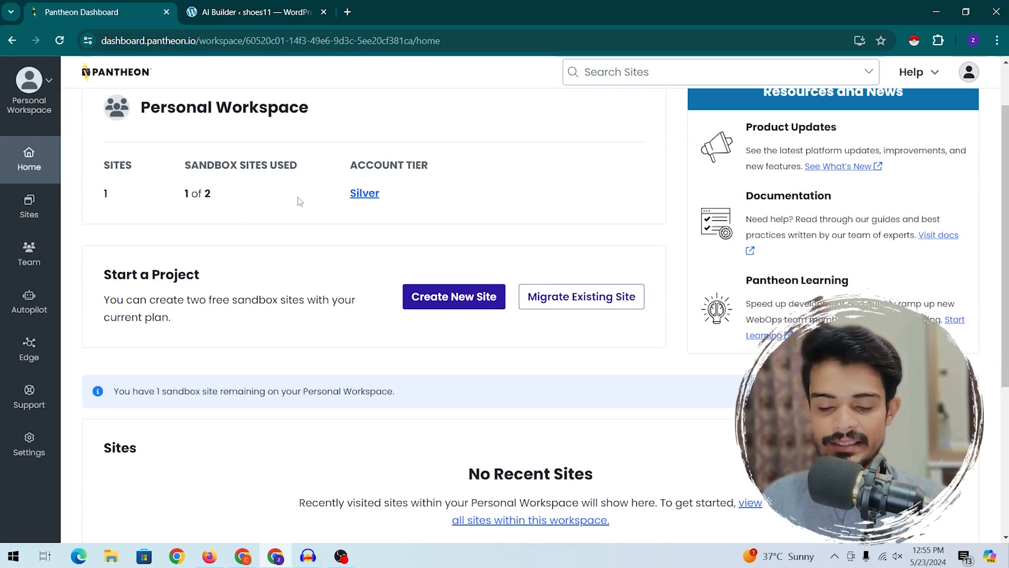
# - View the workspace's list of sites and try the WordPress upstream filter
pyautogui.click(29, 206)
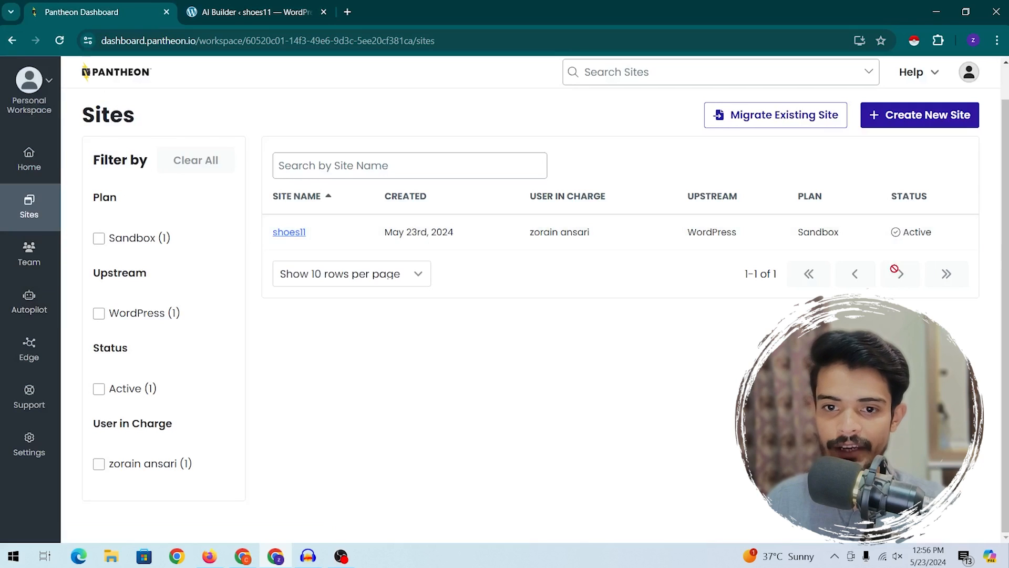
pyautogui.click(120, 318)
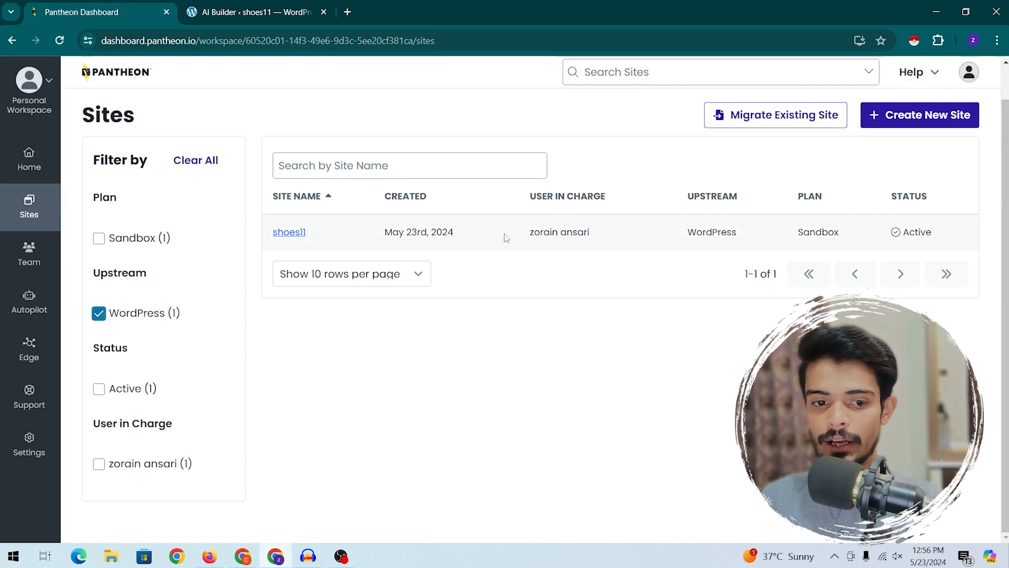
pyautogui.click(107, 311)
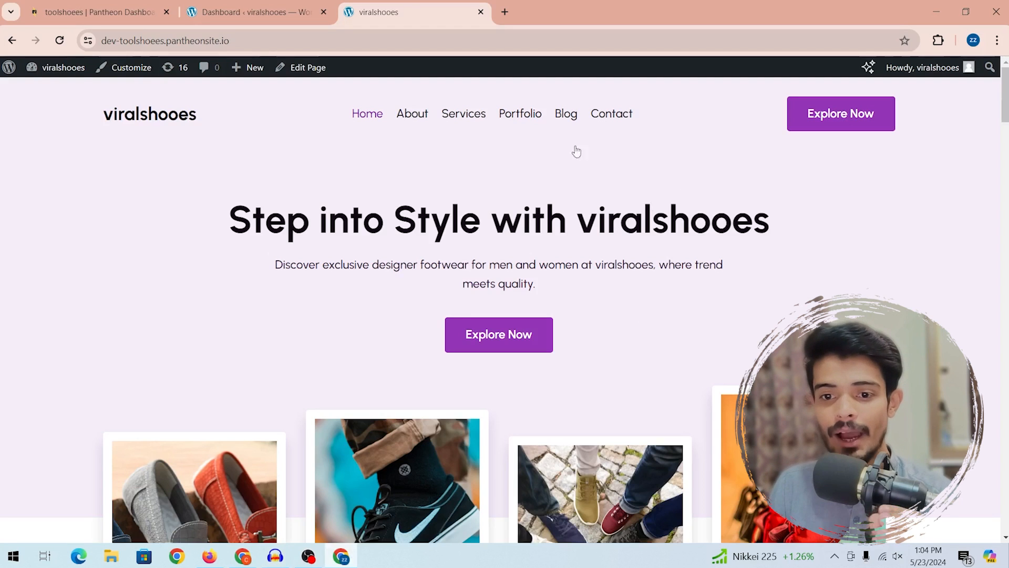
# - Look through the whole home page of the finished viralshooes site, from the hero section to the footer
pyautogui.scroll(-15, 488, 177)
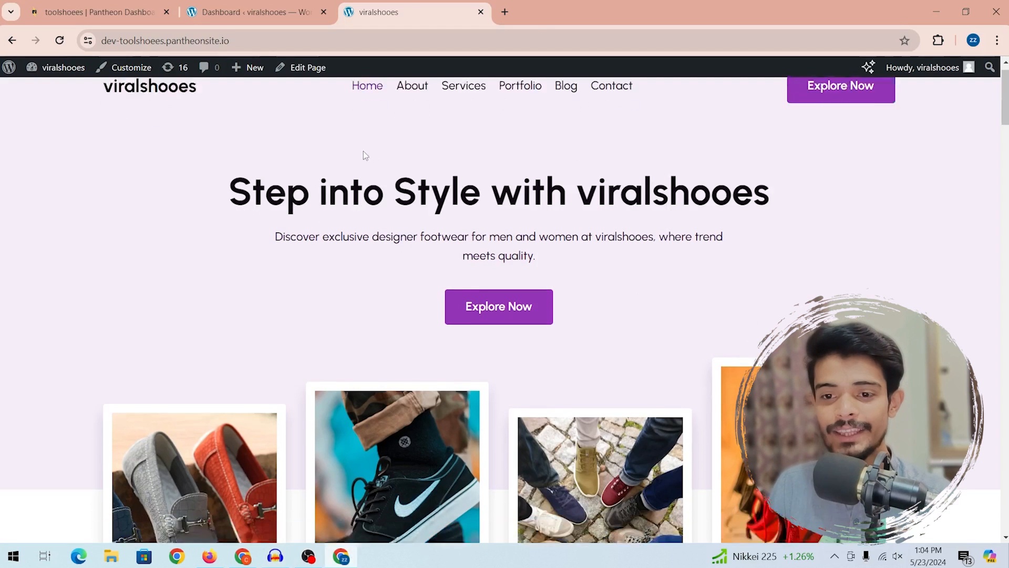
pyautogui.scroll(-5, 488, 176)
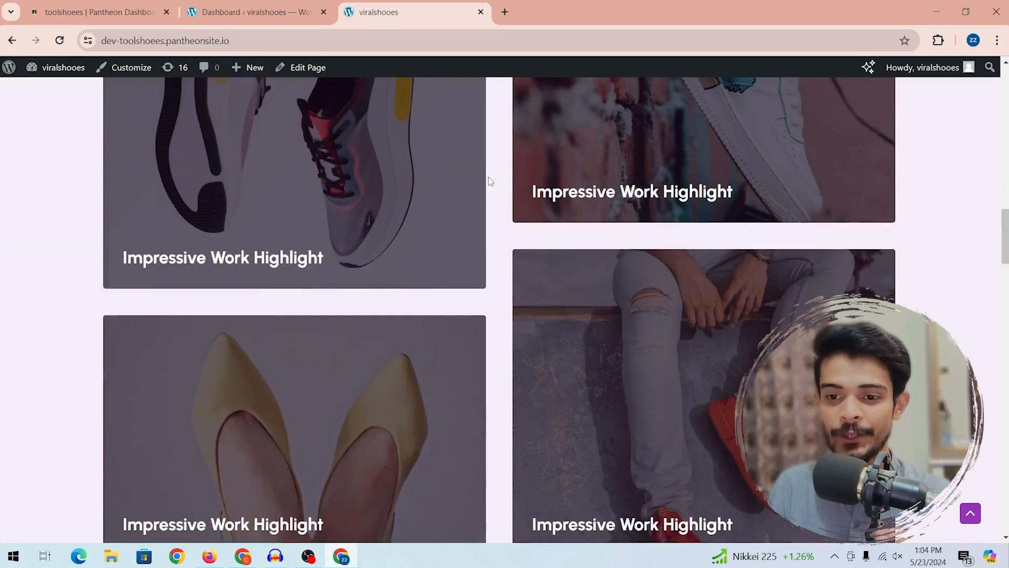
pyautogui.scroll(-6, 488, 177)
pyautogui.scroll(-10, 480, 190)
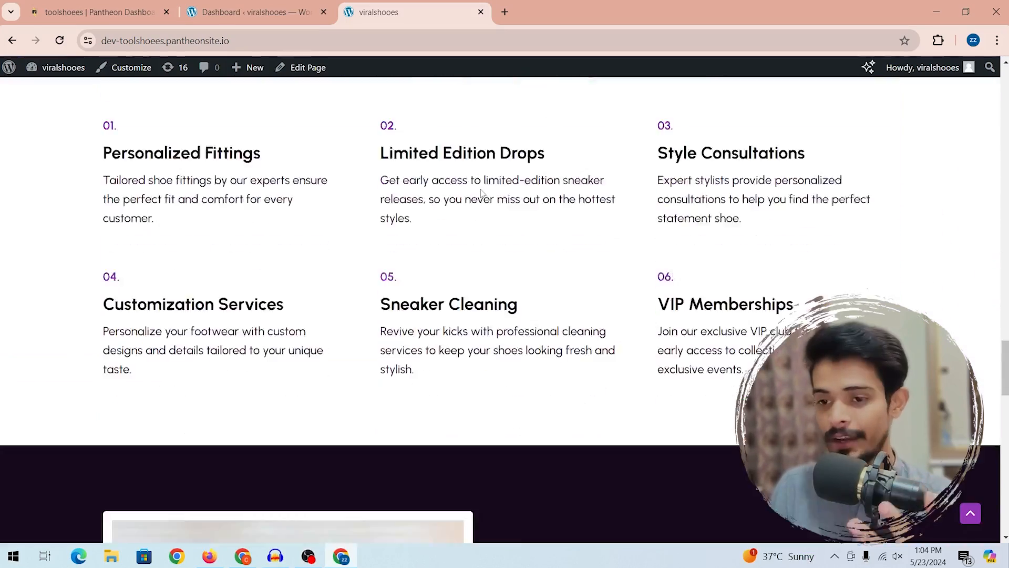
pyautogui.scroll(5, 481, 190)
pyautogui.scroll(6, 480, 194)
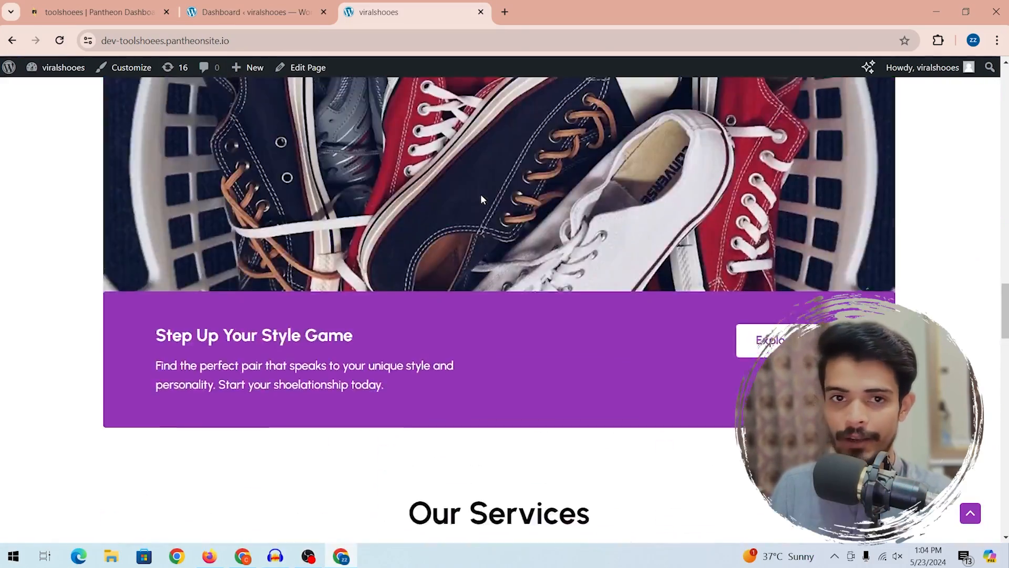
pyautogui.scroll(-12, 481, 194)
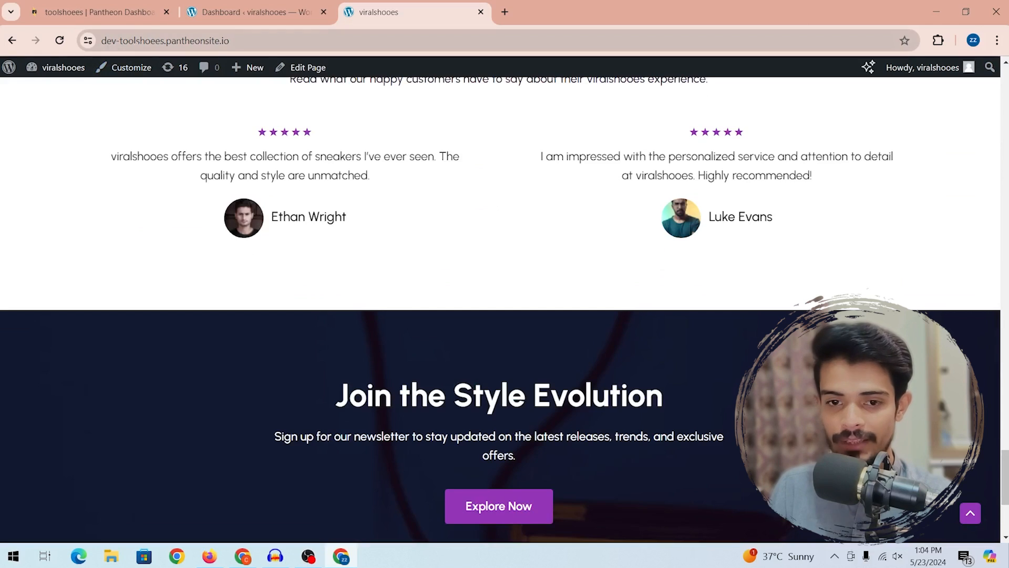
pyautogui.scroll(-4, 383, 211)
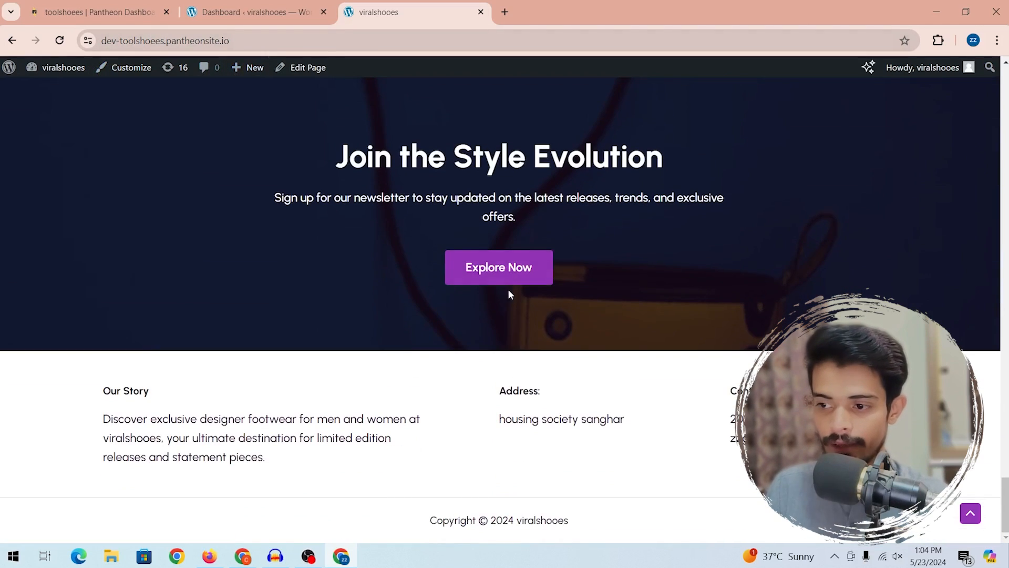
pyautogui.scroll(4, 962, 281)
pyautogui.scroll(15, 962, 282)
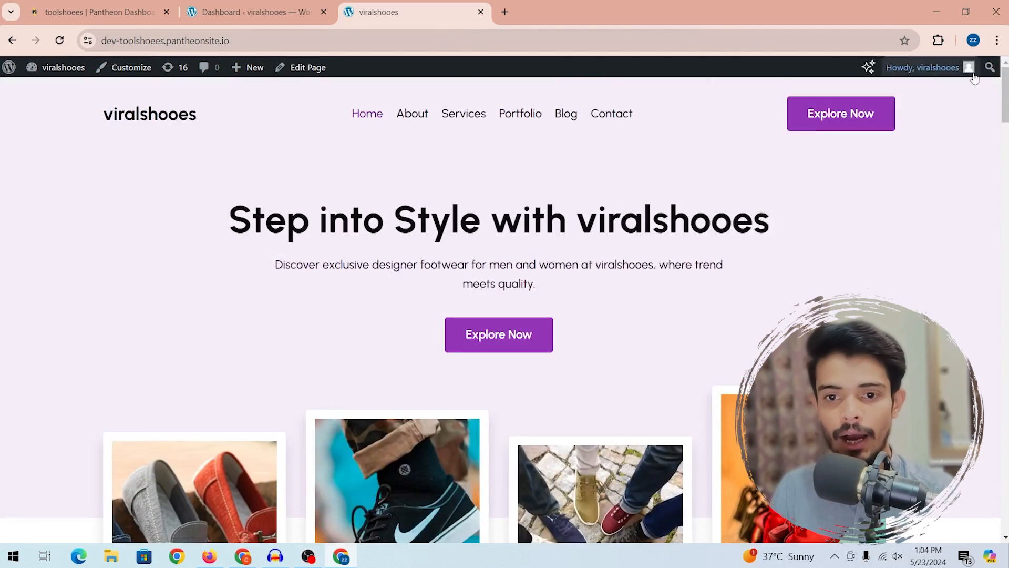
pyautogui.click(147, 6)
pyautogui.click(378, 12)
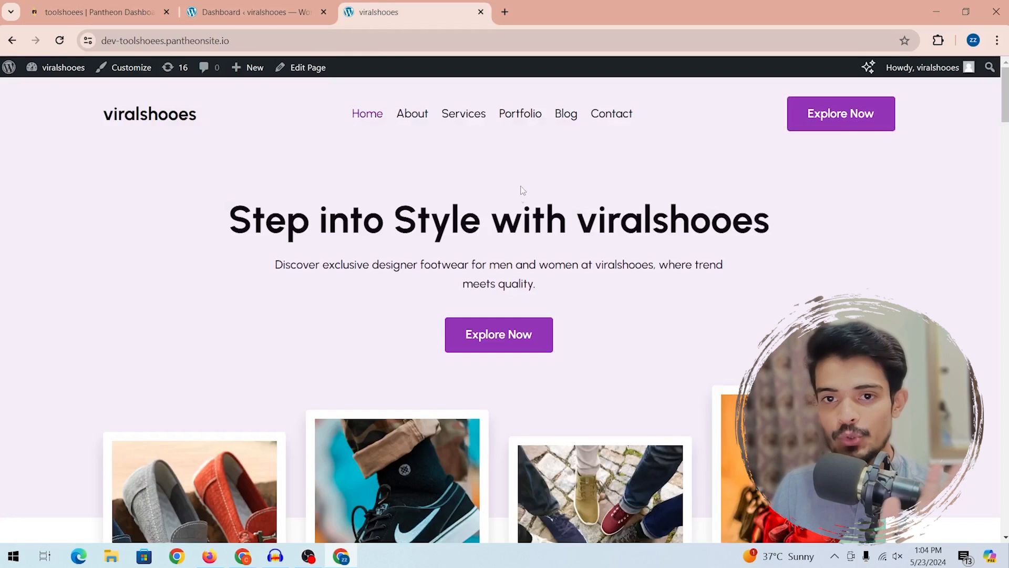
# - Open the About and Services pages of the viralshooes site and look through their content
pyautogui.click(415, 117)
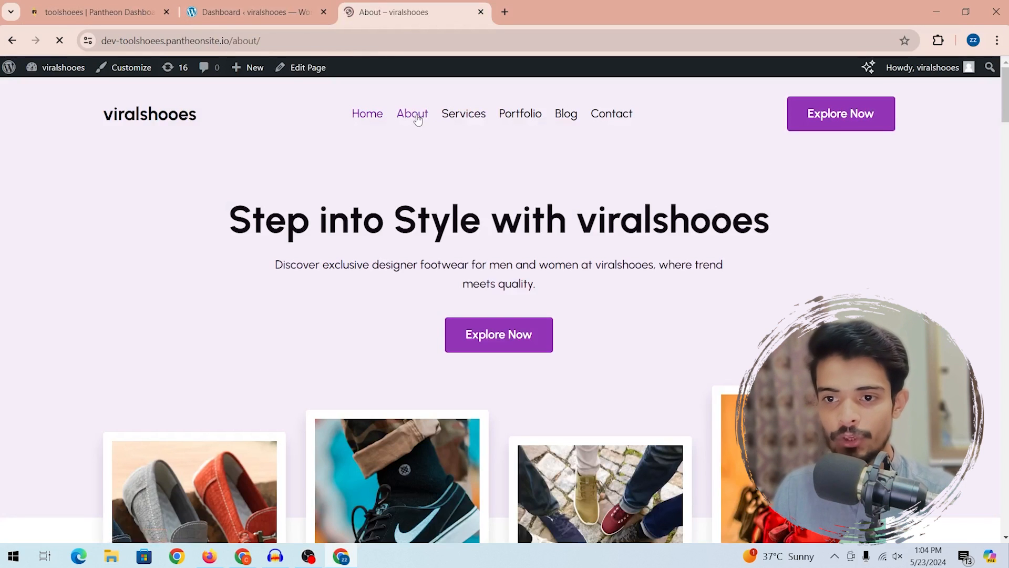
pyautogui.scroll(-3, 507, 238)
pyautogui.scroll(3, 507, 238)
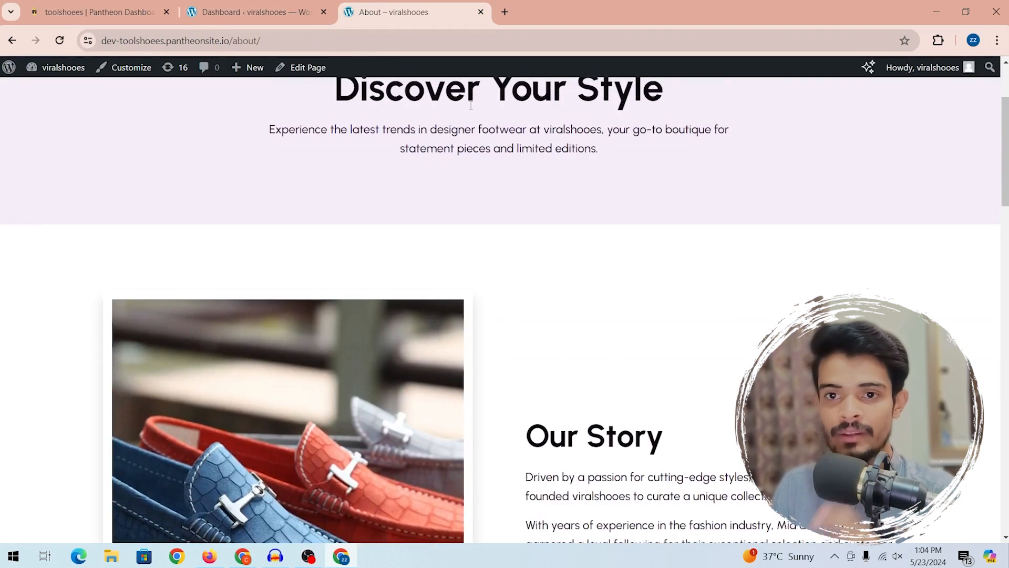
pyautogui.click(473, 117)
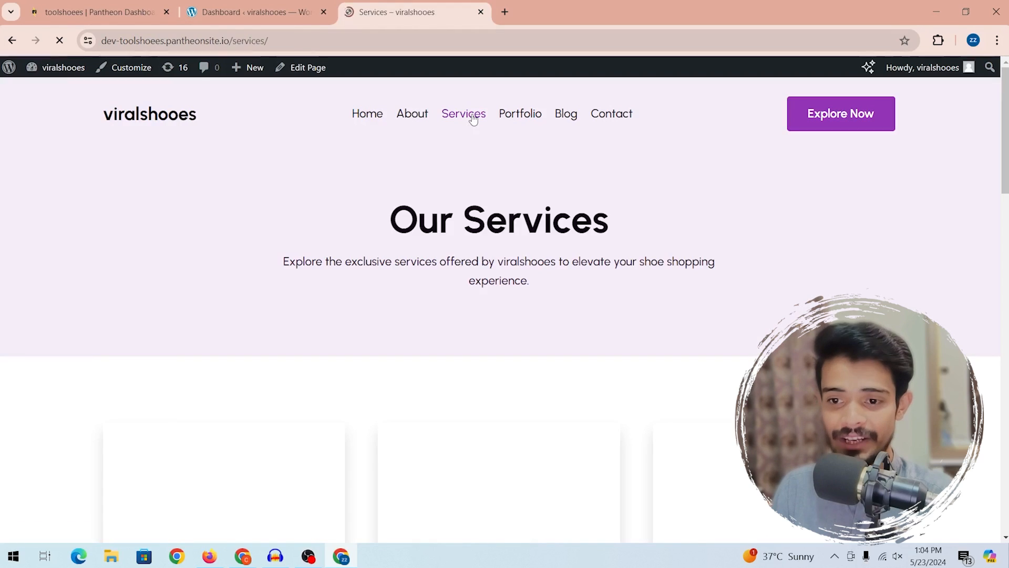
pyautogui.scroll(-5, 487, 268)
pyautogui.scroll(-5, 486, 268)
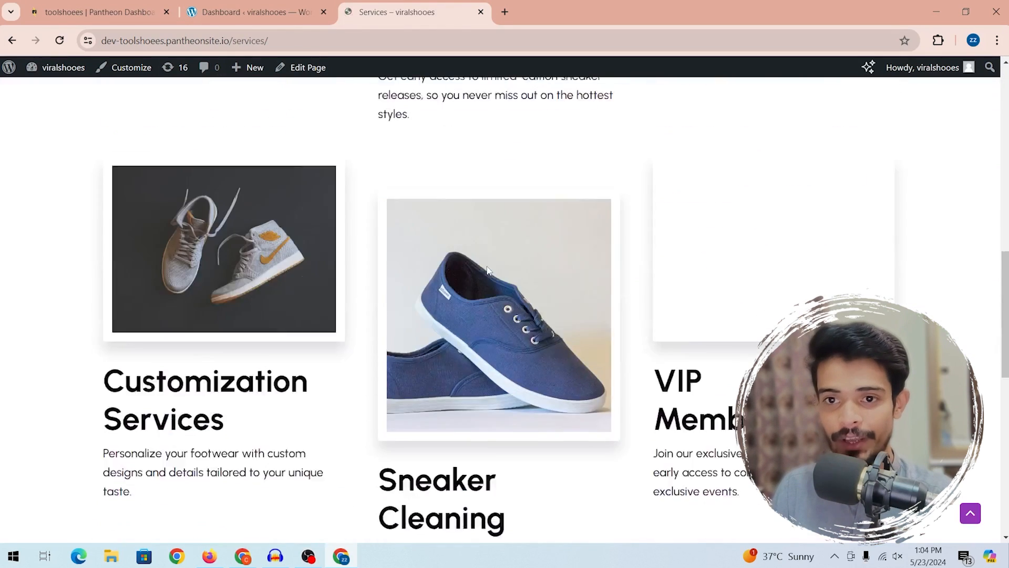
# - Open the Portfolio and Contact pages of the viralshooes site and look over the Contact page's opening sections
pyautogui.scroll(10, 487, 266)
pyautogui.click(522, 133)
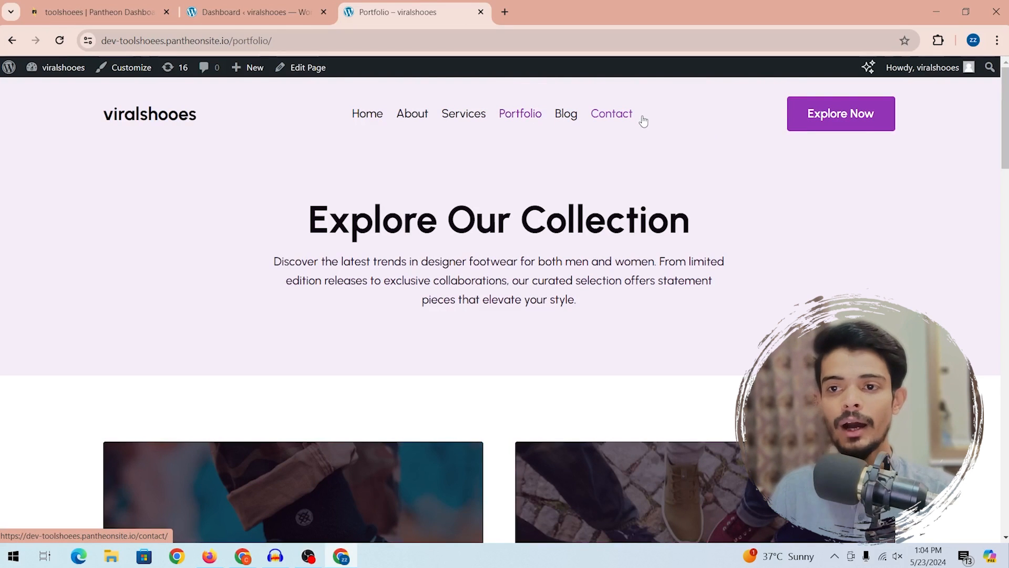
pyautogui.click(629, 120)
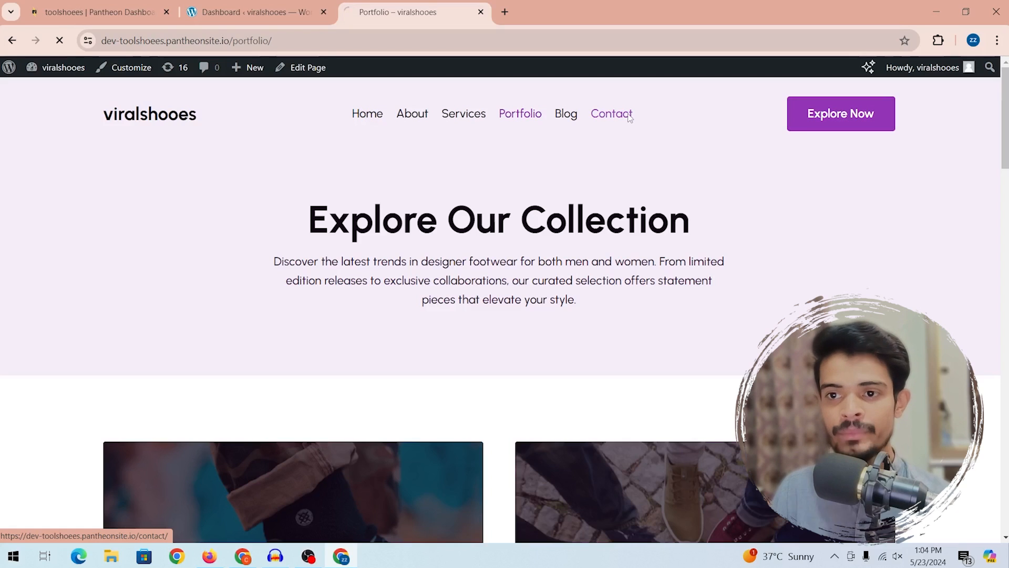
pyautogui.scroll(-5, 677, 224)
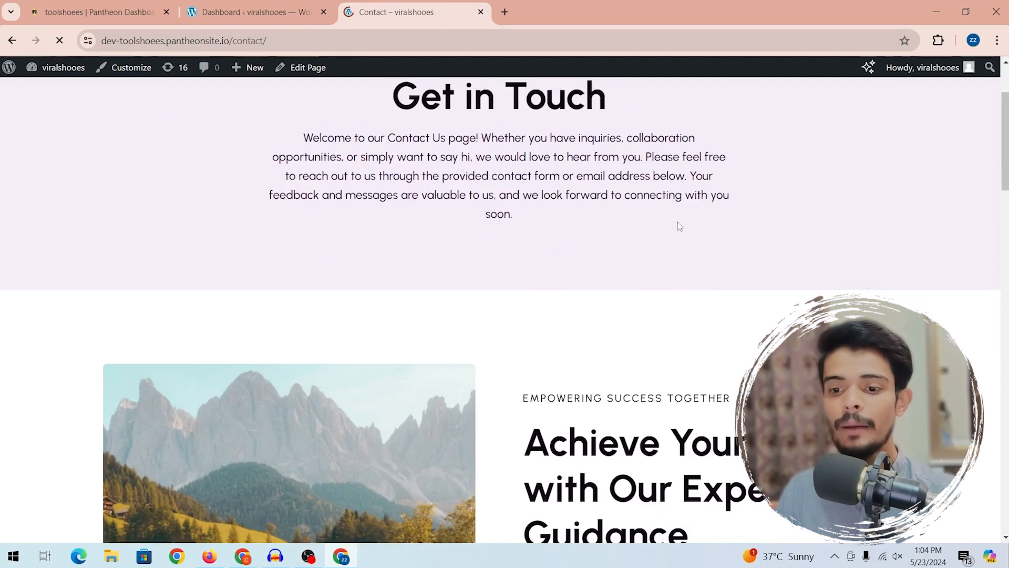
pyautogui.scroll(3, 681, 274)
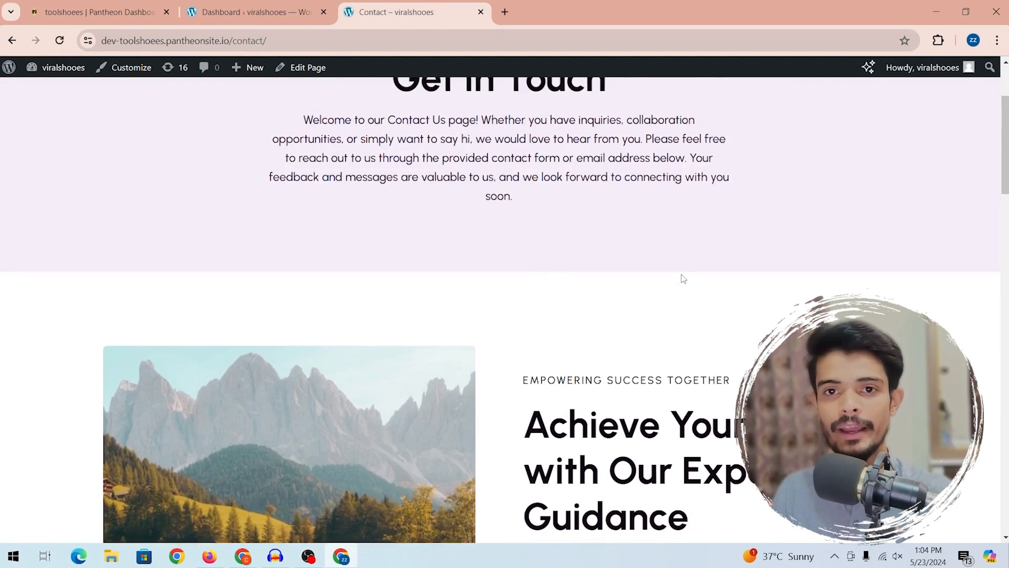
pyautogui.scroll(3, 630, 305)
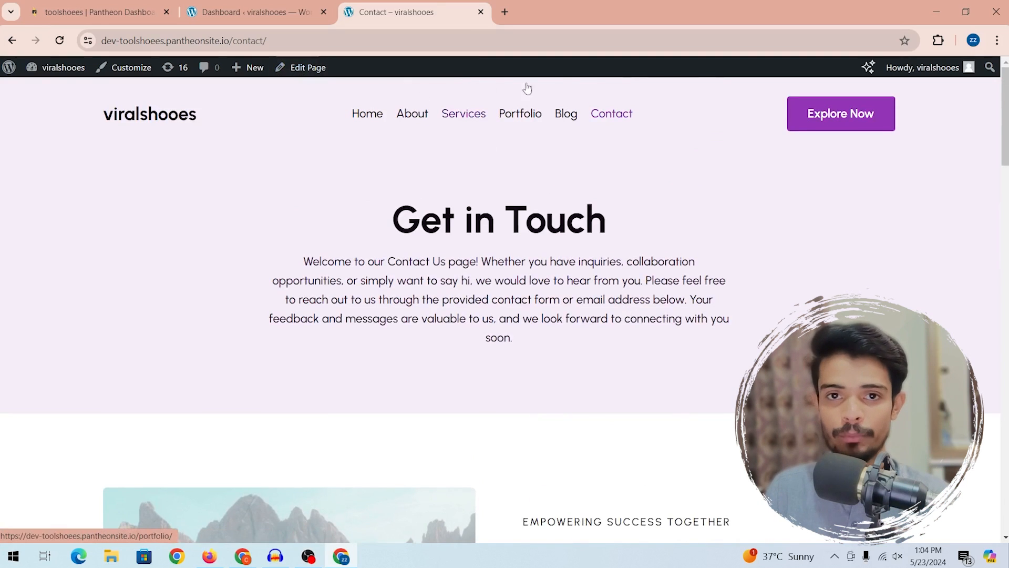
# - Open the Contact page for editing in the WordPress block editor
pyautogui.click(320, 78)
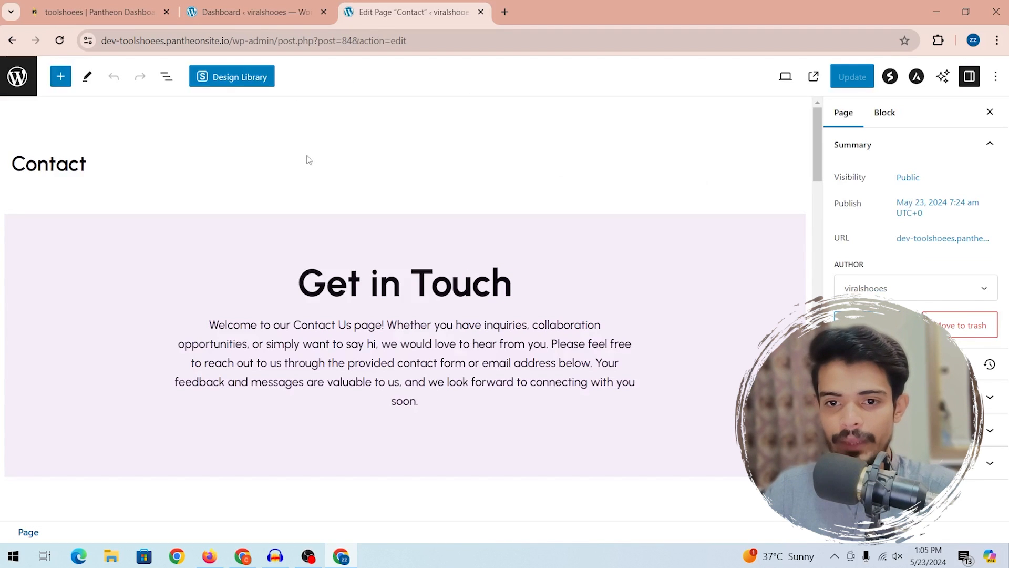
pyautogui.scroll(-2, 530, 233)
pyautogui.scroll(1, 476, 228)
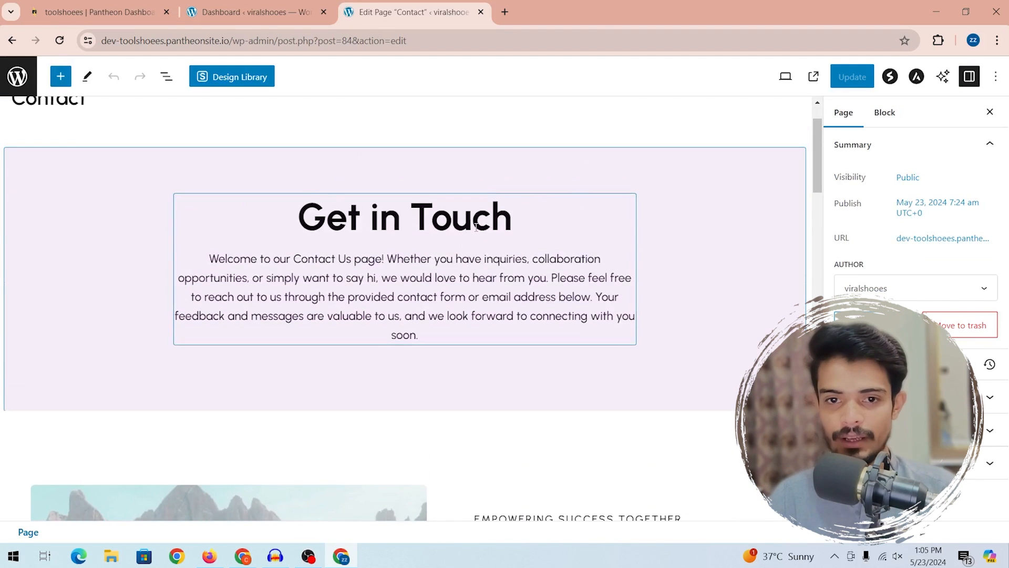
# - Try replacing the "Get in Touch" heading with "fasdfasdf", and undo the text change
pyautogui.tripleClick(487, 226)
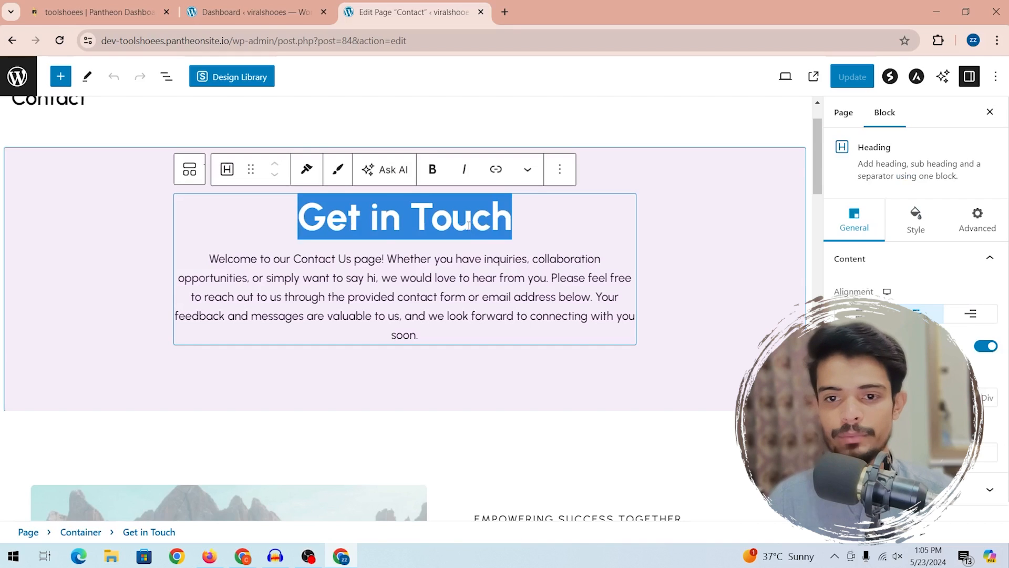
pyautogui.write('fasdfasdf')
pyautogui.hotkey('ctrl', 'z')
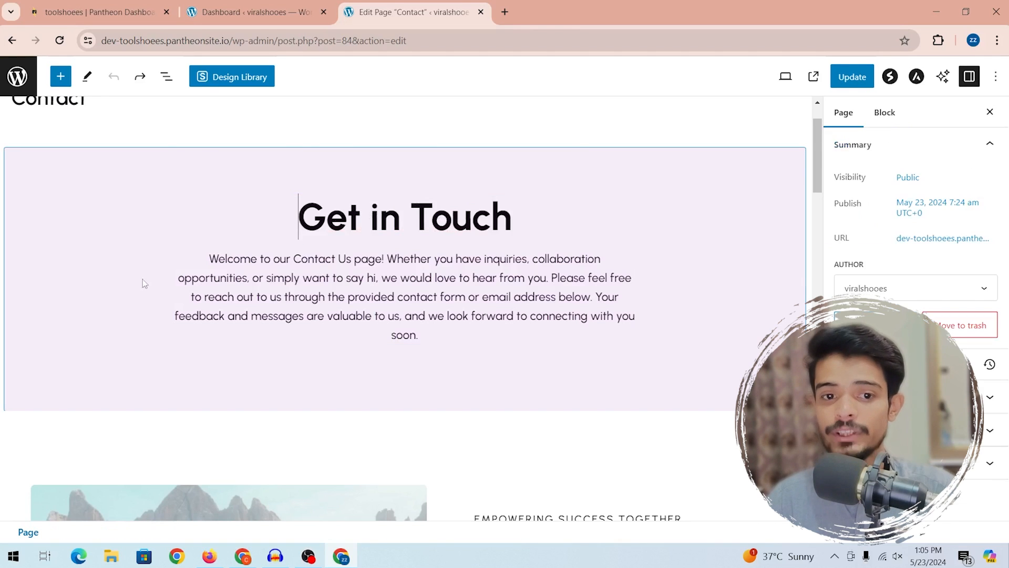
# - Have the AI Assistant make the Get in Touch introductory paragraph shorter and use its version in the page
pyautogui.moveTo(209, 259); pyautogui.dragTo(449, 333)
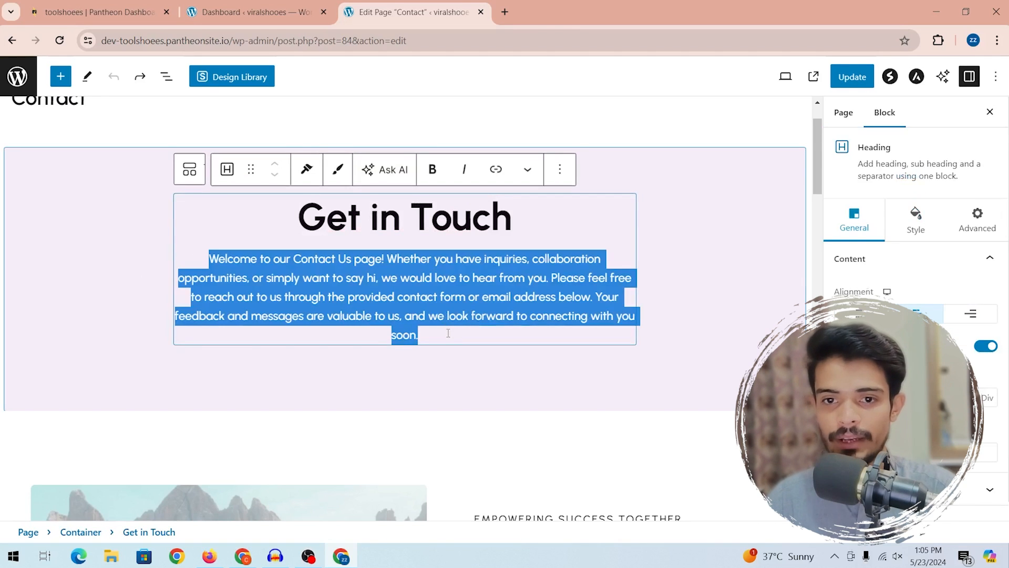
pyautogui.click(397, 127)
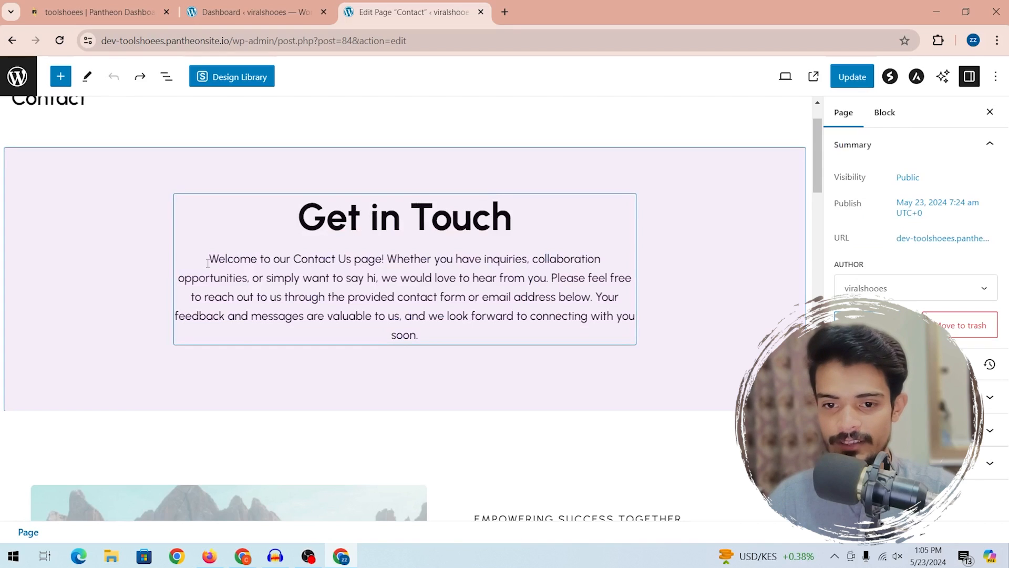
pyautogui.tripleClick(387, 303)
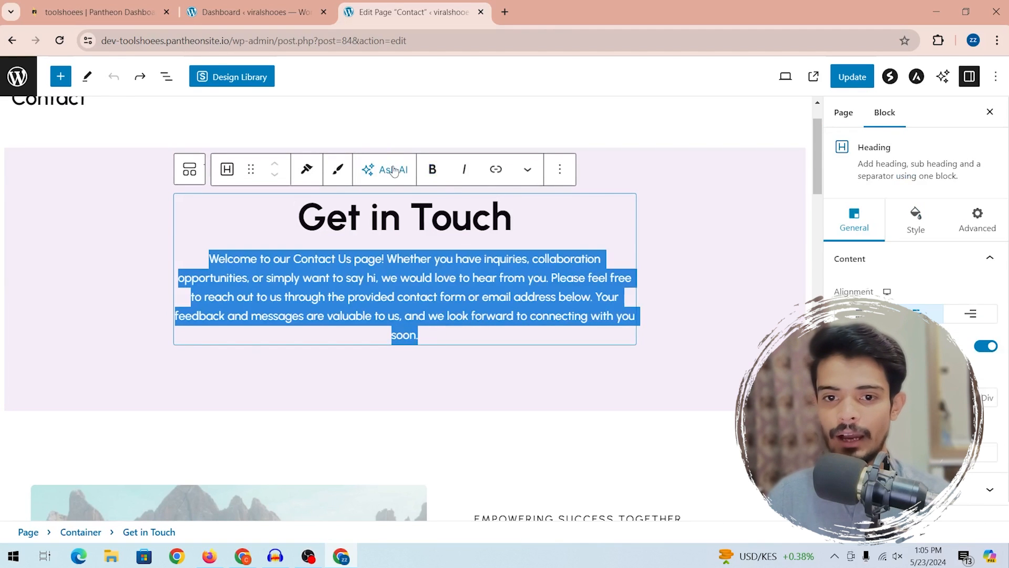
pyautogui.click(374, 169)
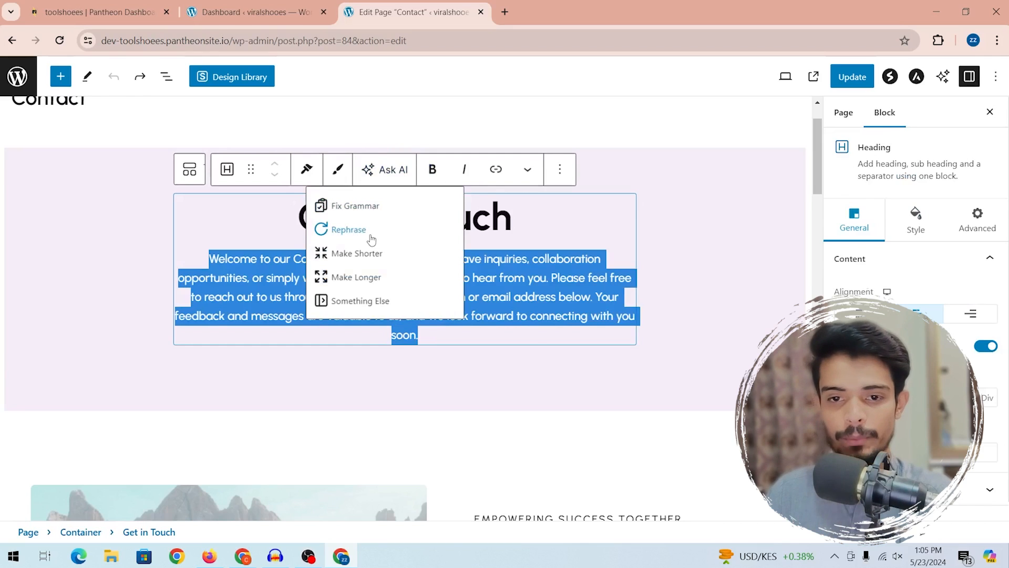
pyautogui.click(347, 254)
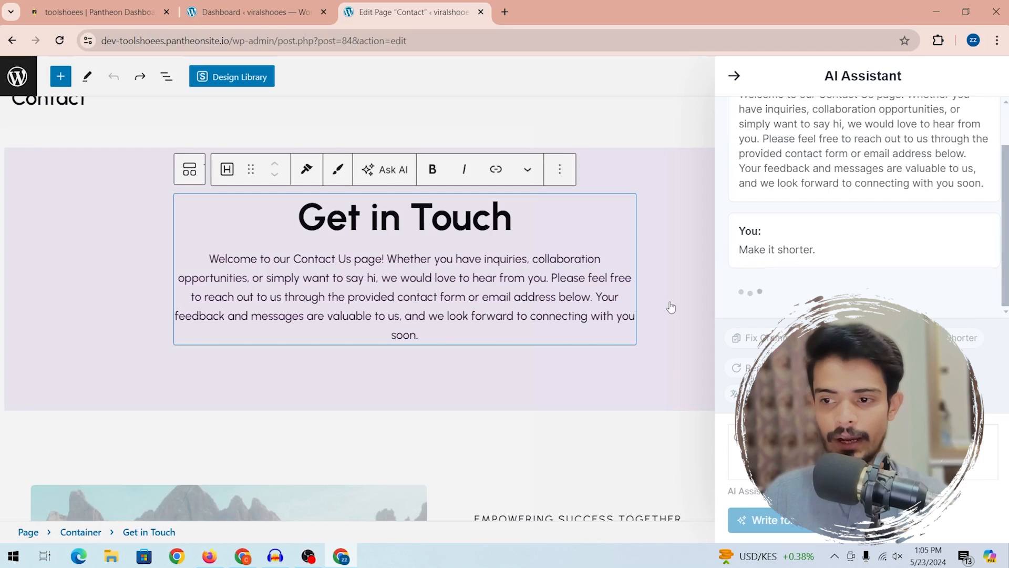
pyautogui.click(770, 280)
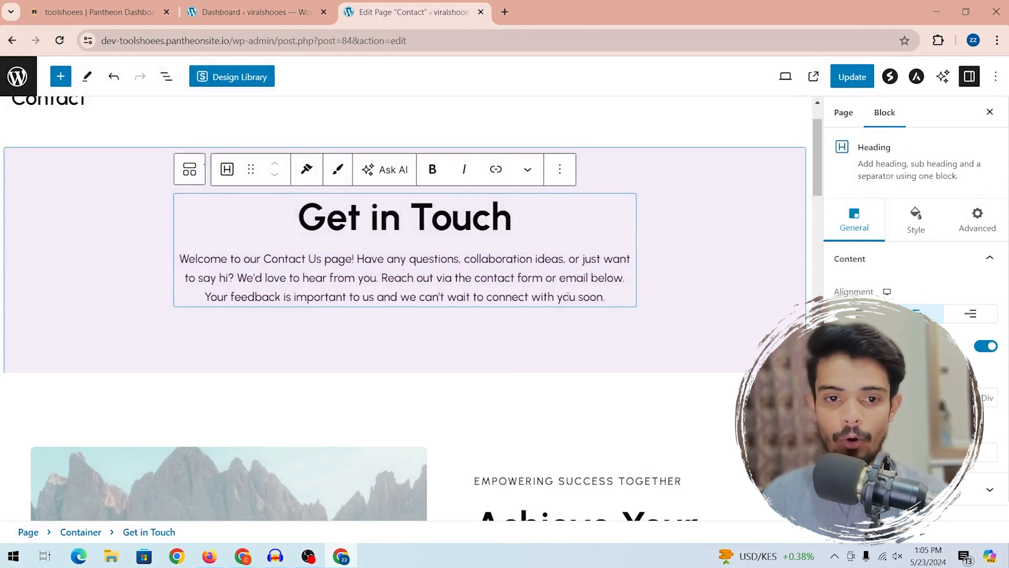
# - Select the Contact page's introductory paragraph, view the AI Assistant's options through Something Else, and close the assistant
pyautogui.doubleClick(224, 278)
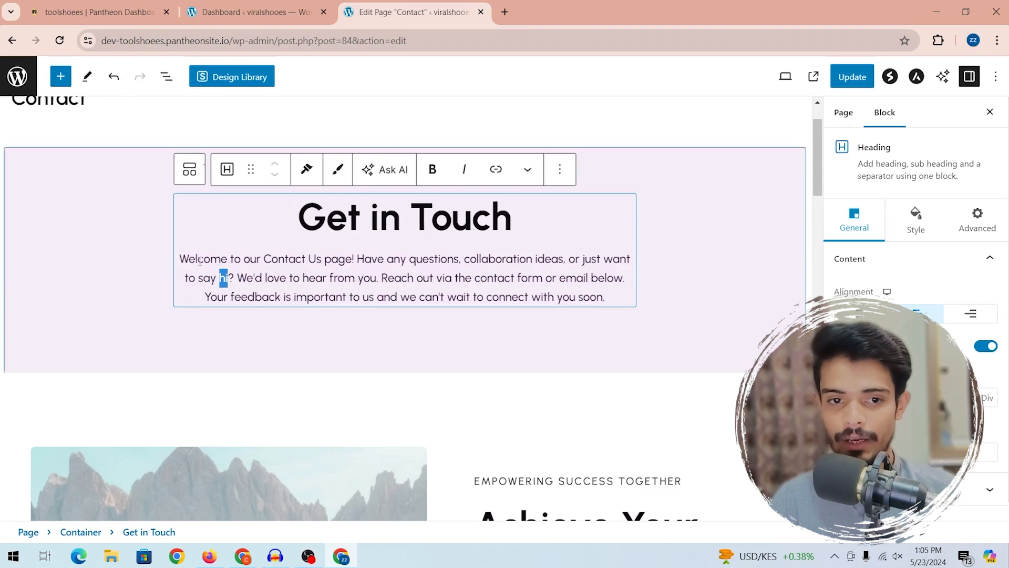
pyautogui.doubleClick(184, 261)
pyautogui.click(184, 261)
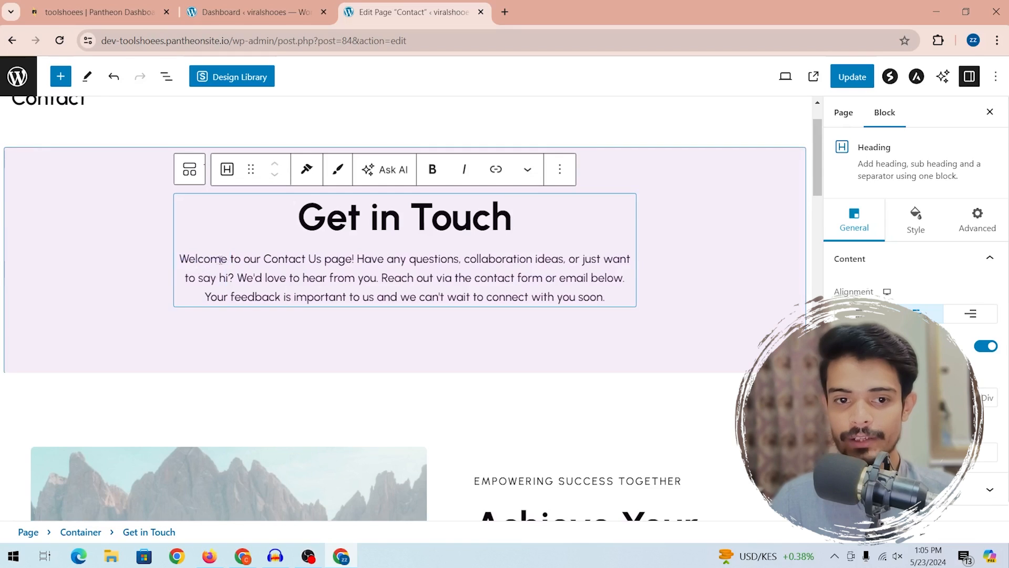
pyautogui.doubleClick(195, 261)
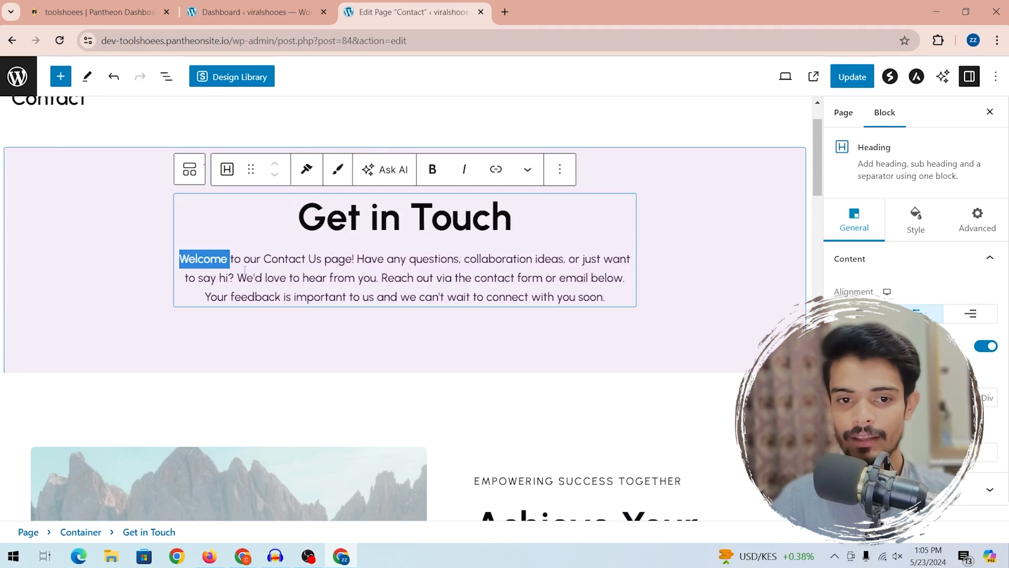
pyautogui.moveTo(204, 261); pyautogui.dragTo(586, 300)
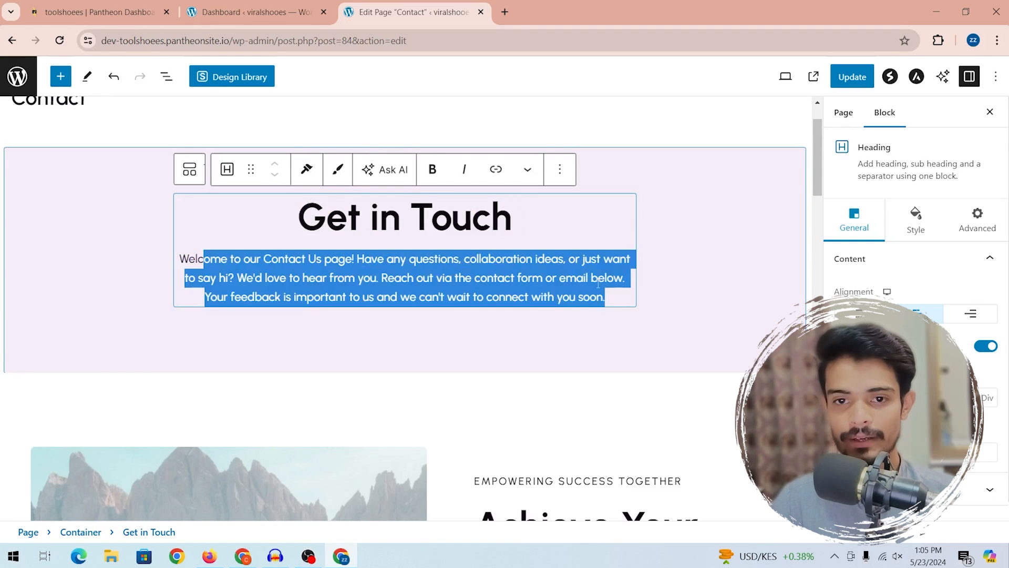
pyautogui.click(386, 170)
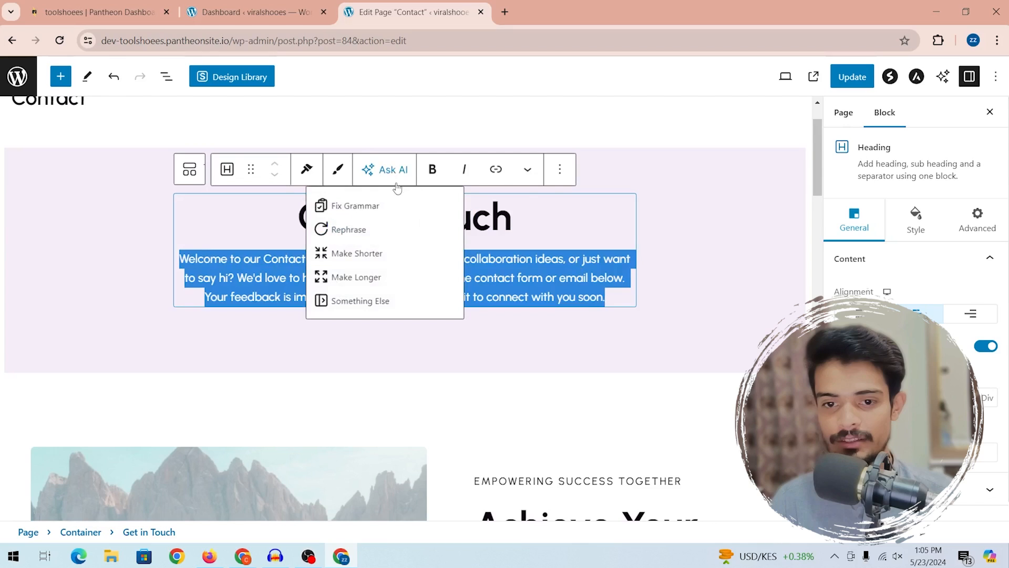
pyautogui.click(380, 299)
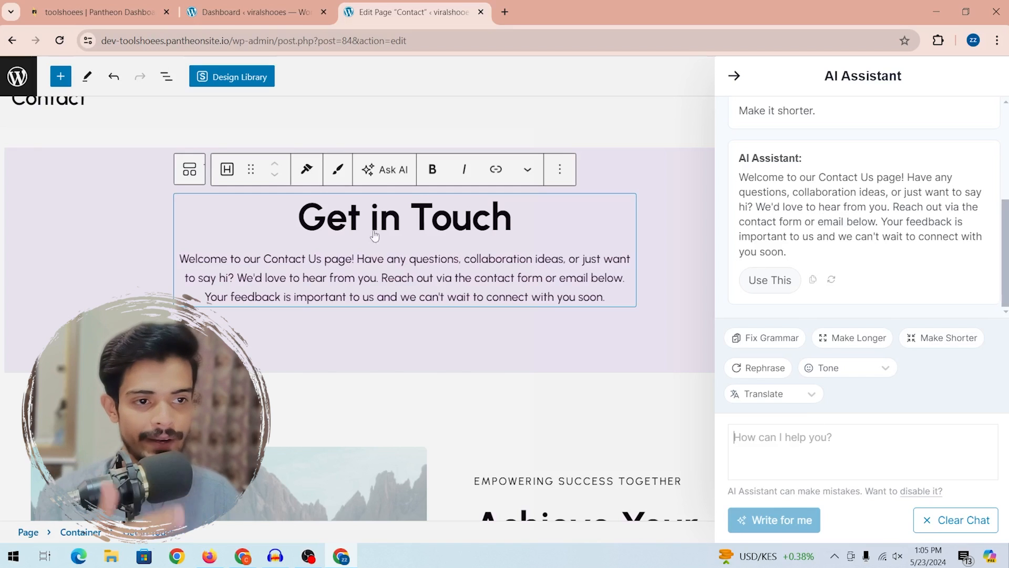
pyautogui.click(735, 77)
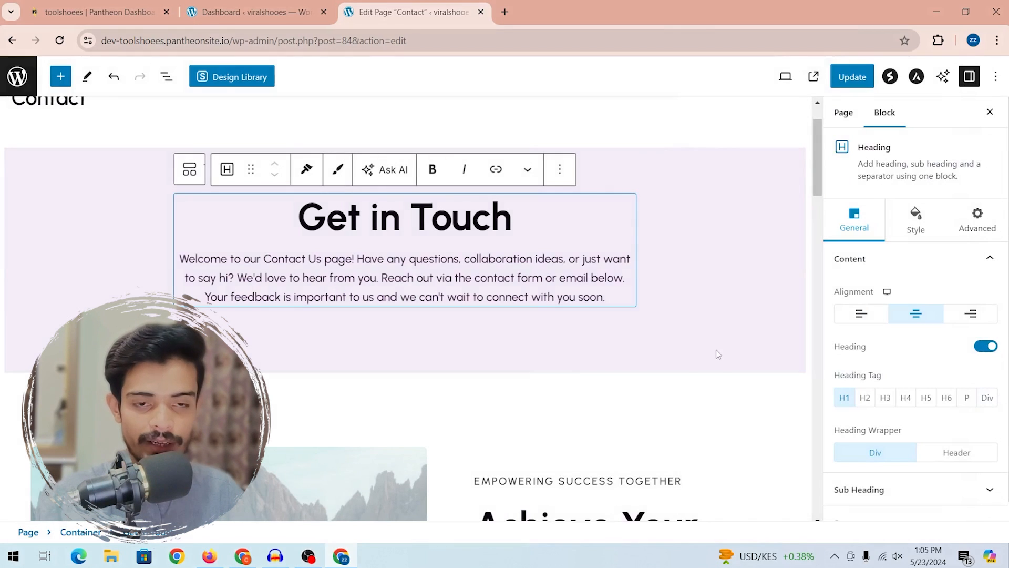
# - Select the Get in Touch container and look over the page's sections down to the Get Started button
pyautogui.click(695, 230)
pyautogui.scroll(-5, 554, 372)
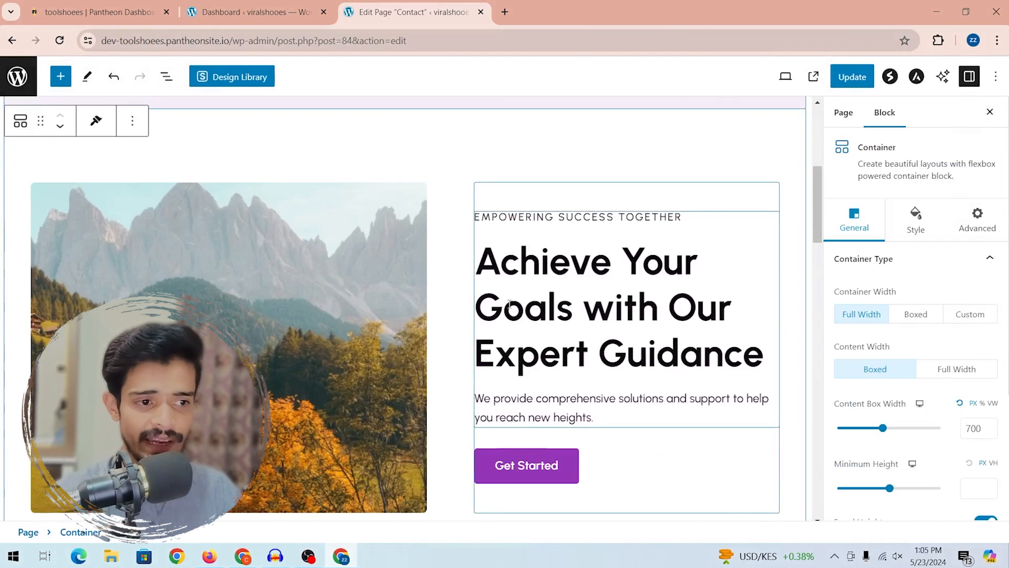
pyautogui.scroll(6, 554, 372)
pyautogui.scroll(-8, 547, 368)
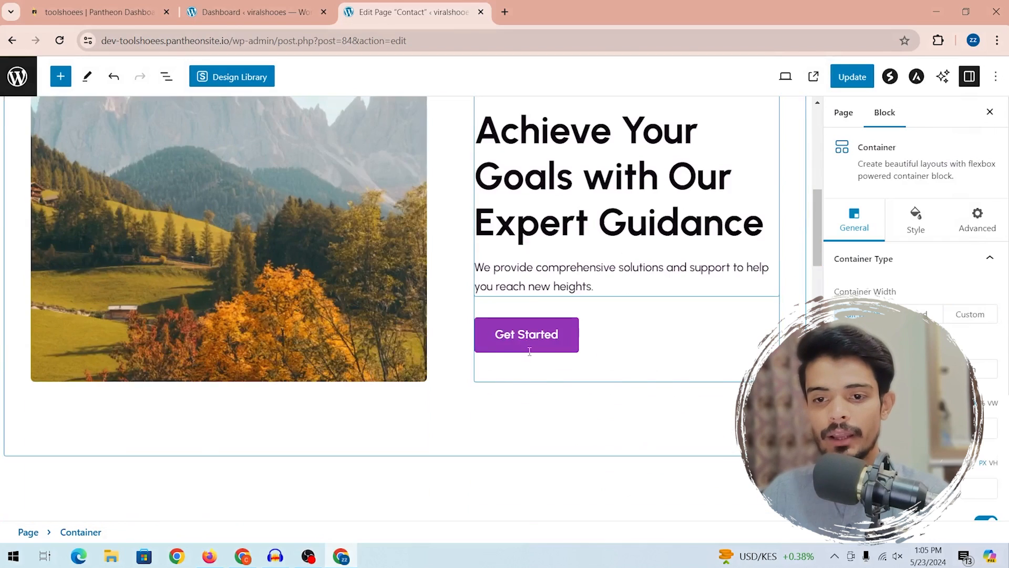
pyautogui.scroll(8, 531, 352)
pyautogui.scroll(-6, 264, 238)
pyautogui.scroll(4, 296, 273)
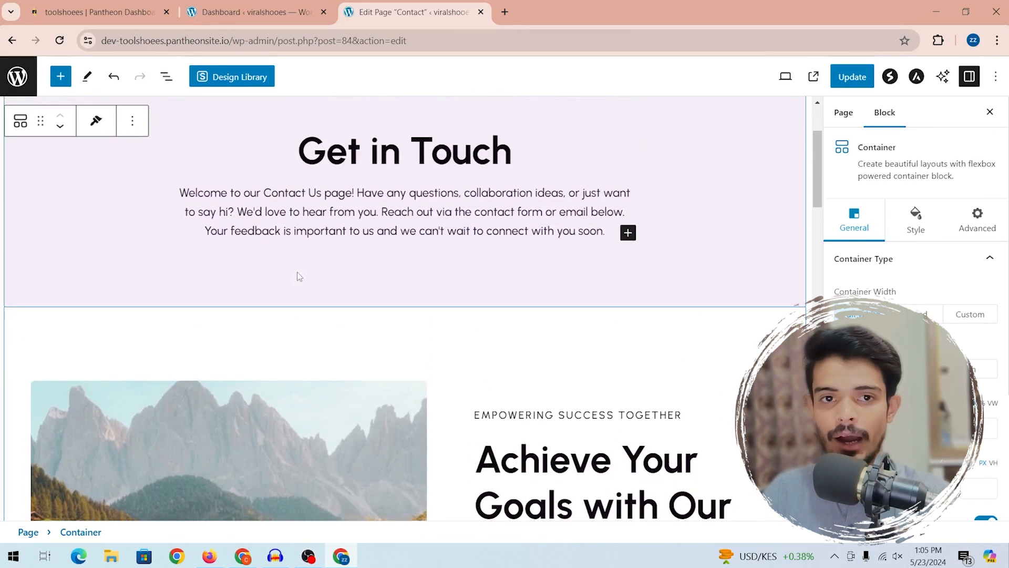
# - Browse the Design Library's kits and patterns, and insert the centred "Achieve Your Goals with Our Expert Guidance" four-image pattern below the Get in Touch section
pyautogui.click(242, 77)
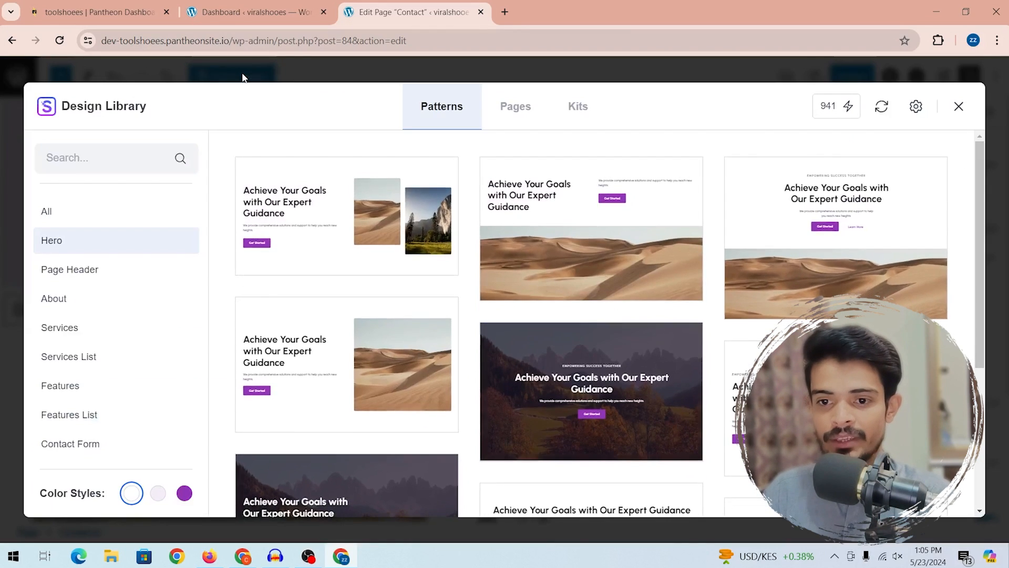
pyautogui.scroll(-5, 526, 221)
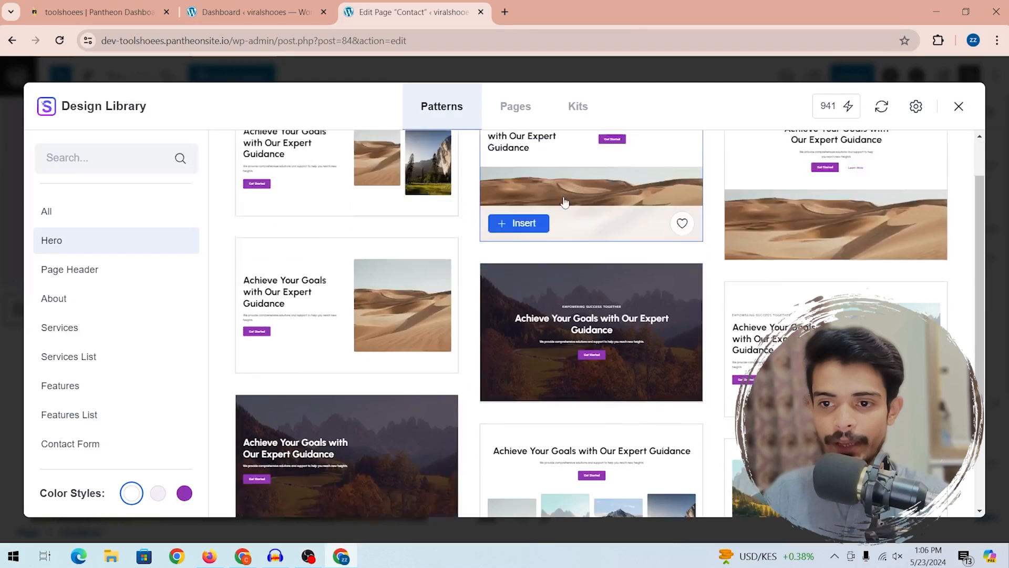
pyautogui.click(574, 116)
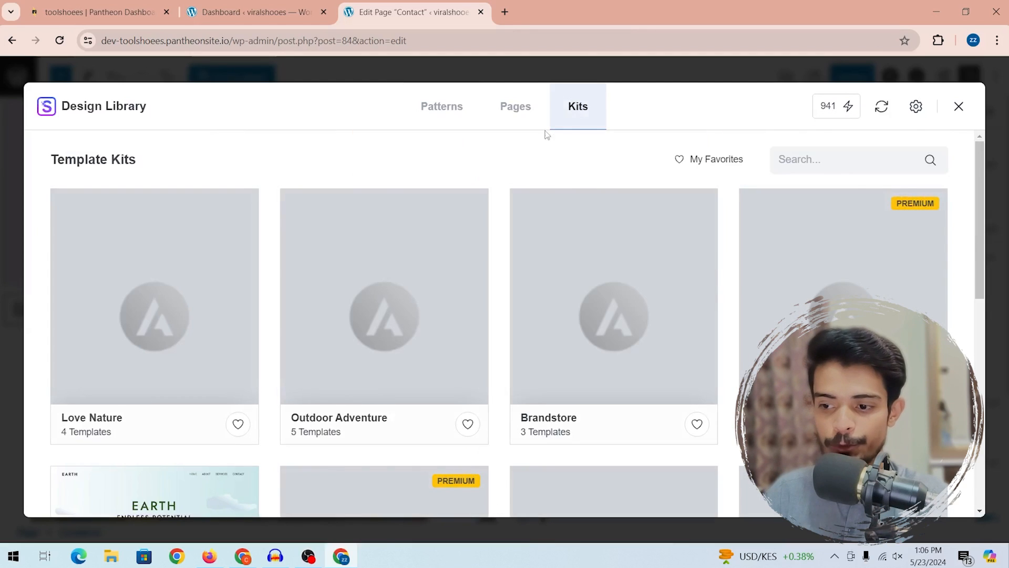
pyautogui.click(424, 125)
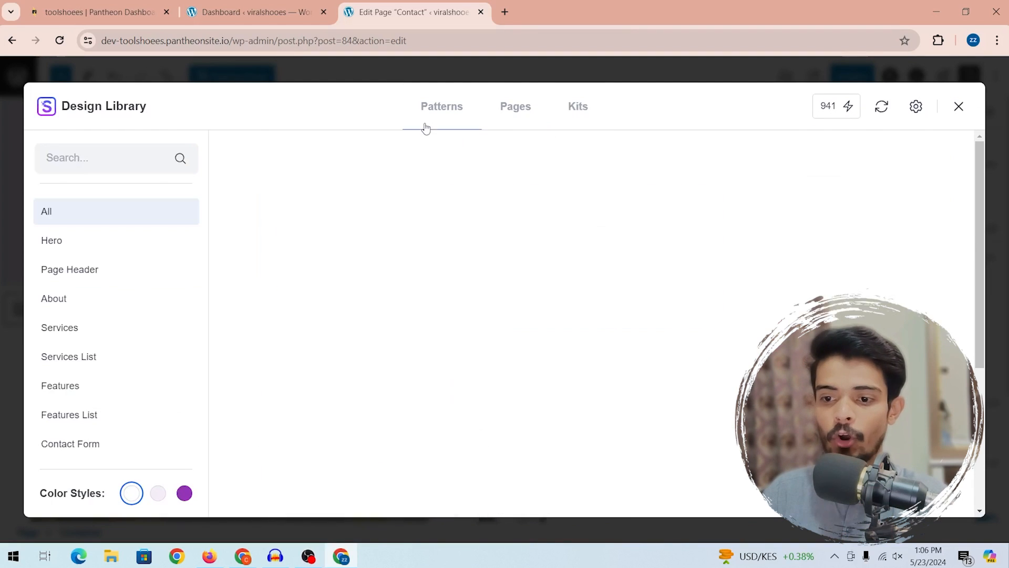
pyautogui.scroll(-12, 757, 217)
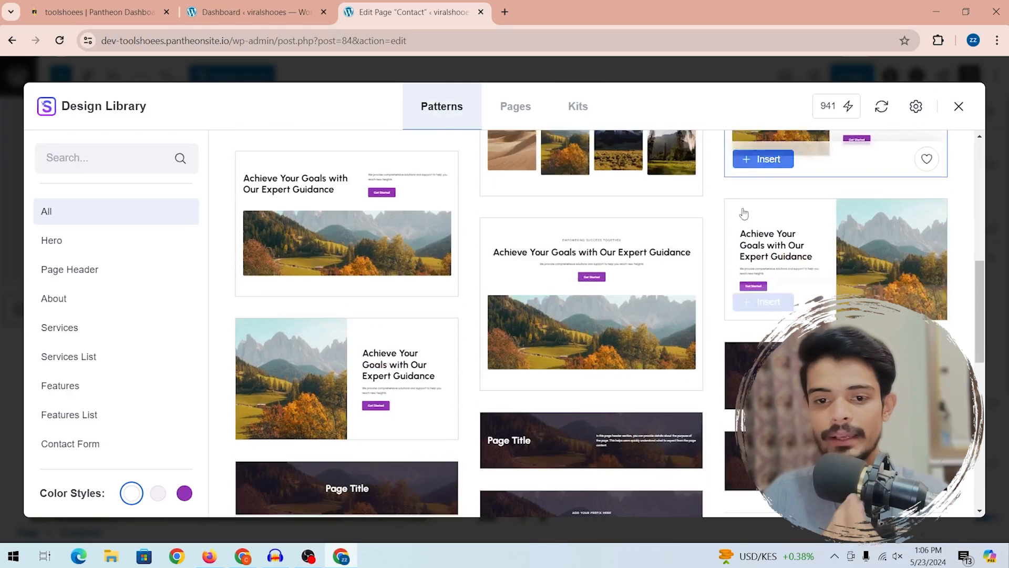
pyautogui.scroll(-3, 687, 301)
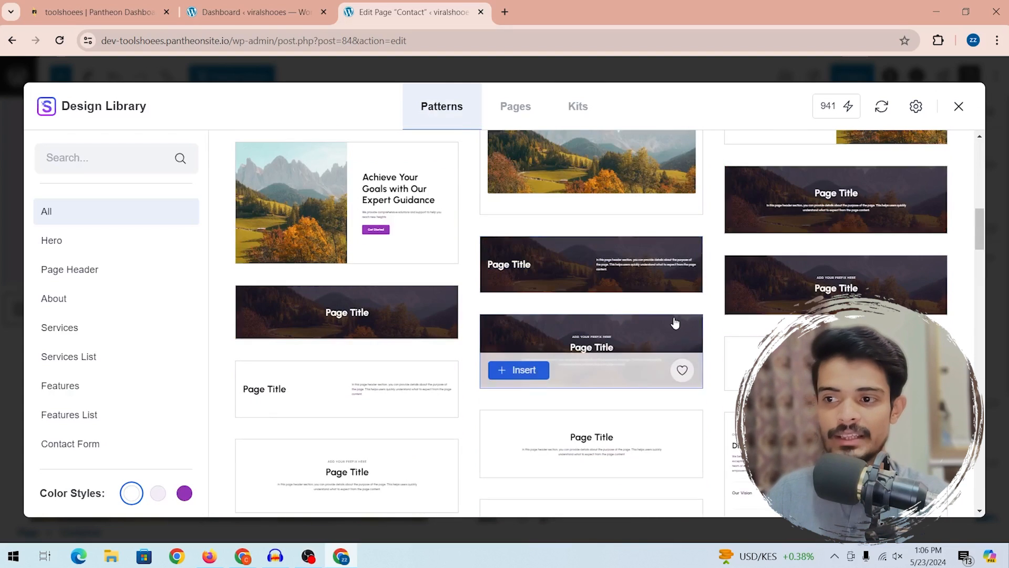
pyautogui.scroll(4, 671, 323)
pyautogui.scroll(4, 484, 348)
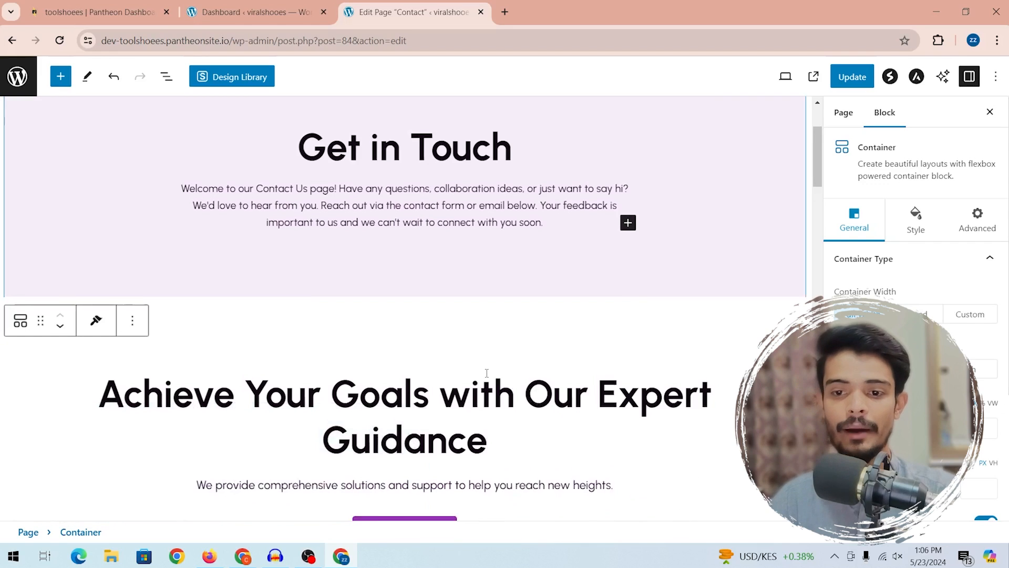
# - Look over the inserted "Achieve Your Goals with Our Expert Guidance" pattern and select its info box text below the heading
pyautogui.scroll(-8, 485, 373)
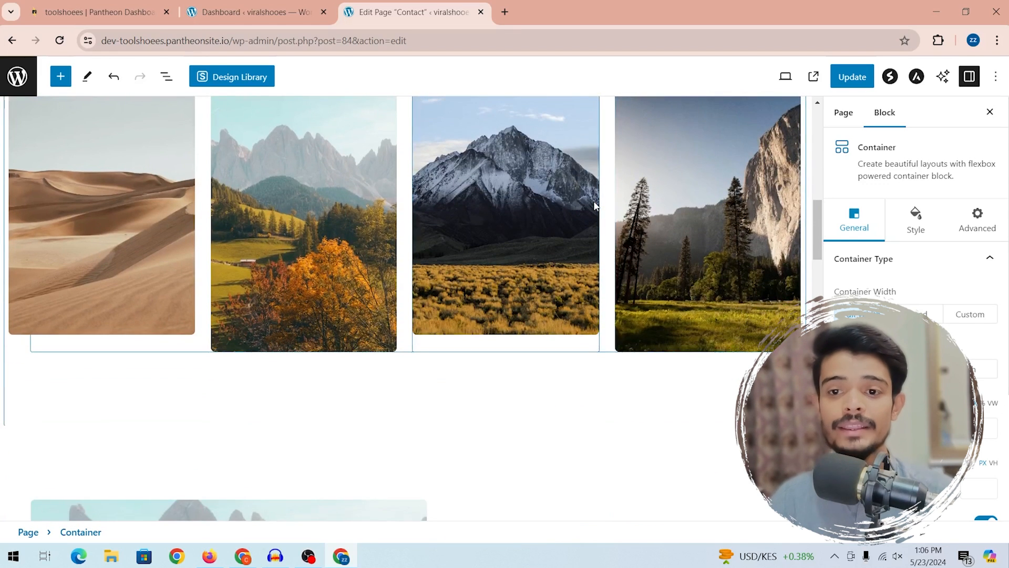
pyautogui.scroll(7, 562, 271)
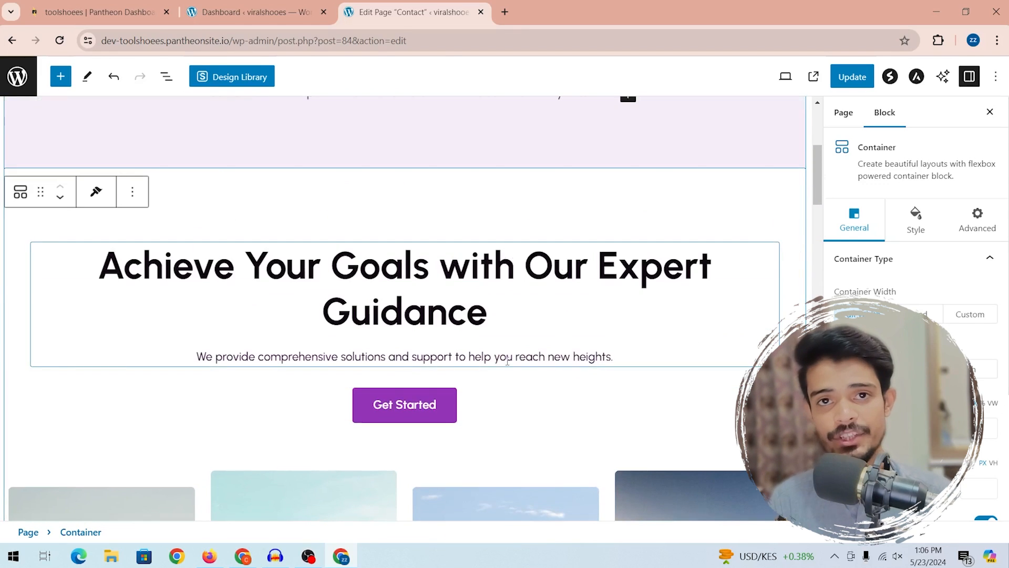
pyautogui.doubleClick(508, 358)
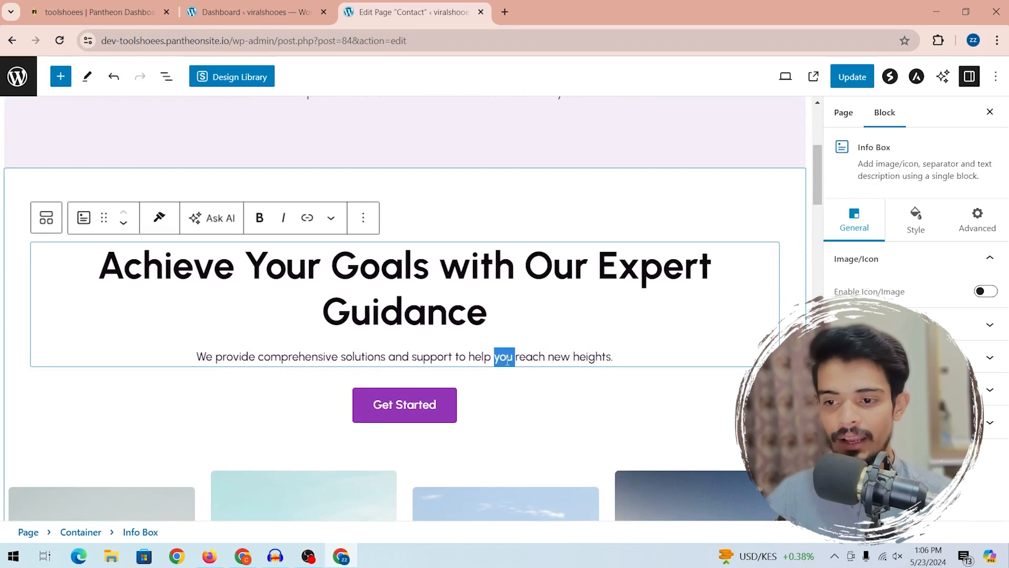
pyautogui.scroll(5, 699, 260)
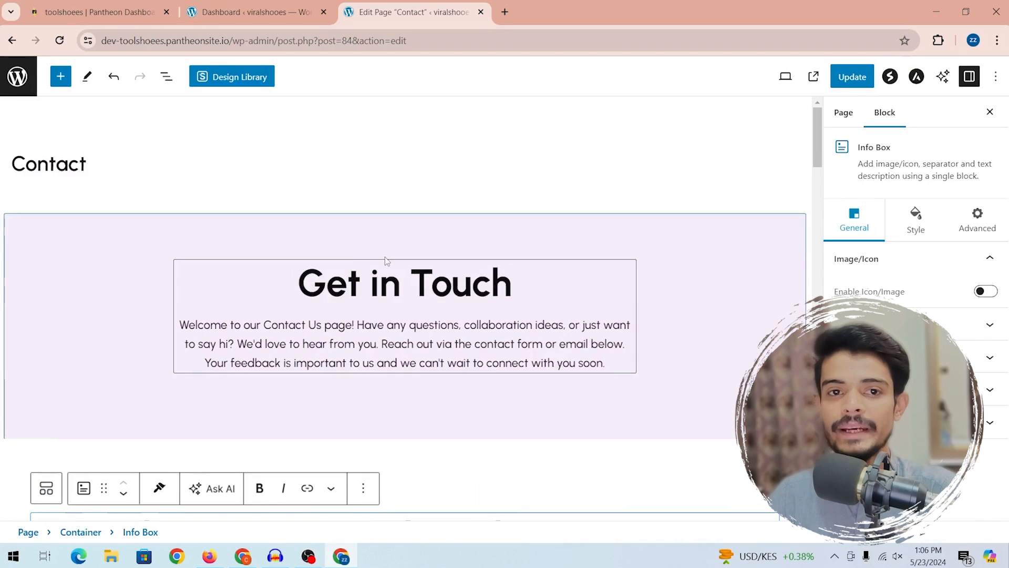
pyautogui.scroll(-1, 570, 263)
# - Insert the Design Library's Contact Us page design with the forest banner, contact details, map and message form below the Get in Touch section
pyautogui.click(239, 77)
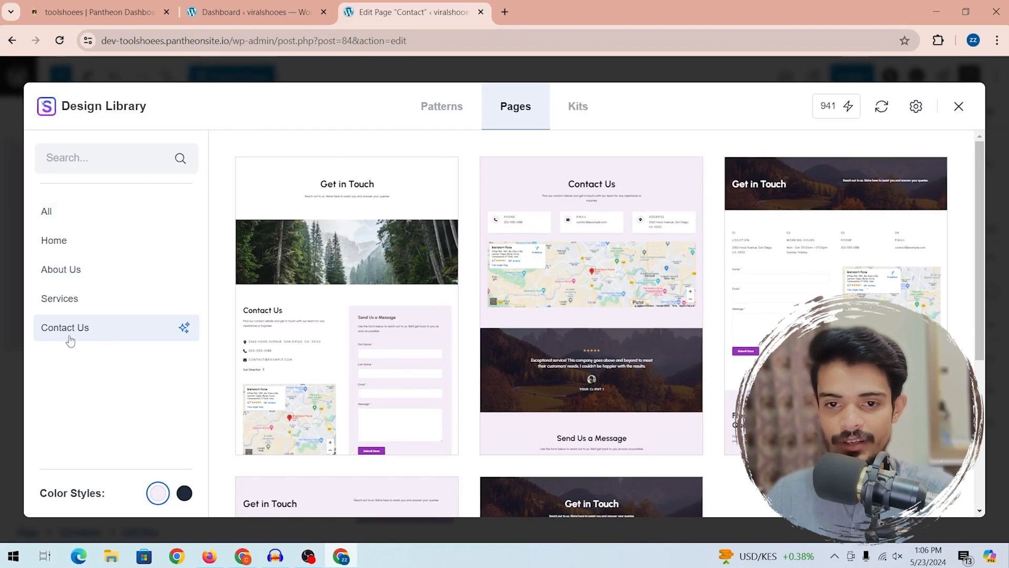
pyautogui.scroll(-5, 526, 342)
pyautogui.scroll(3, 420, 337)
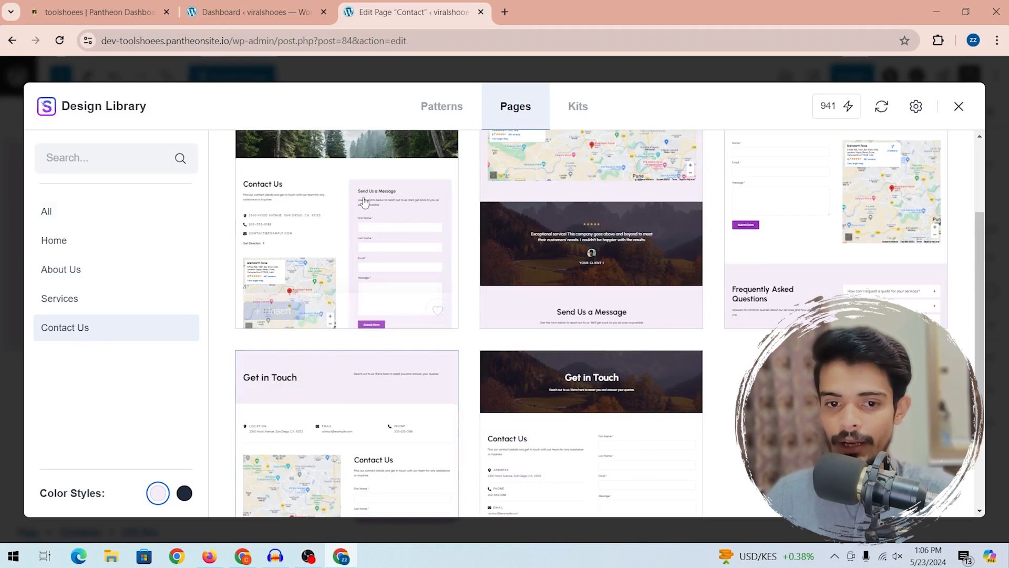
pyautogui.click(295, 310)
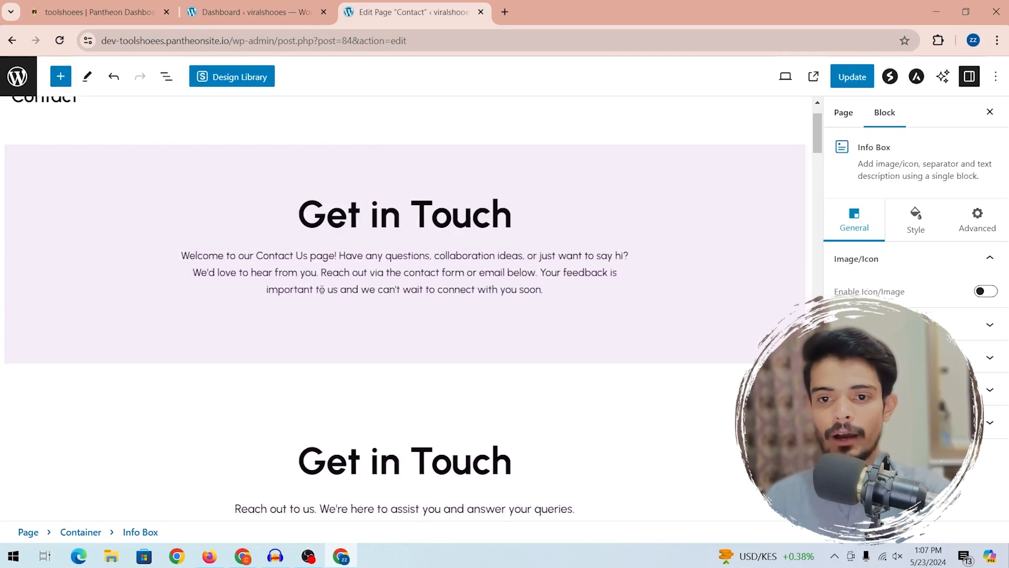
# - Review the inserted contact sections and save the Contact page's update
pyautogui.scroll(-20, 409, 289)
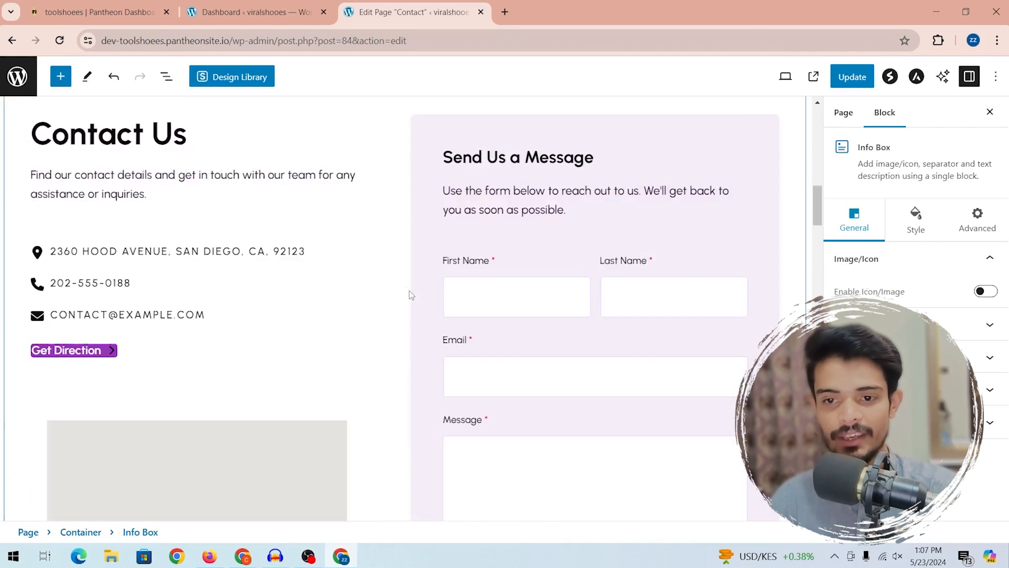
pyautogui.scroll(-15, 411, 295)
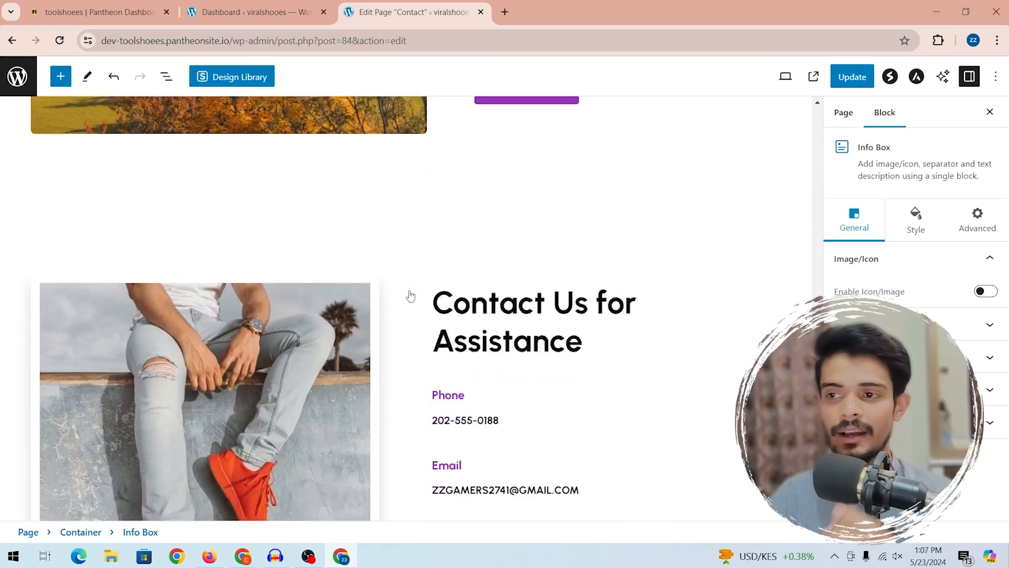
pyautogui.scroll(8, 411, 296)
pyautogui.scroll(7, 411, 295)
pyautogui.click(862, 77)
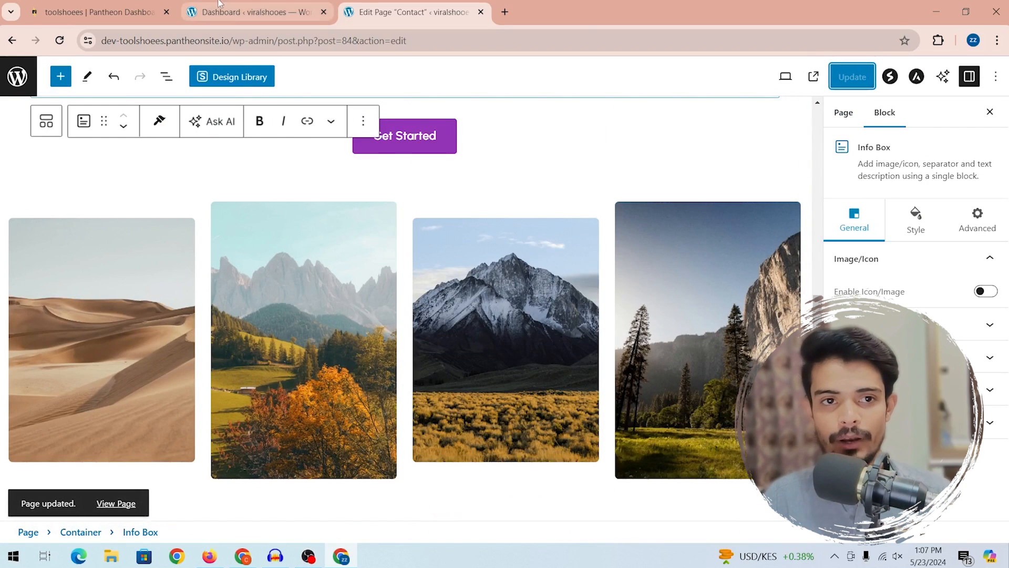
# - Copy the site's base address from the dashboard and open dev-toolshoees.pantheonsite.io in a new browser tab
pyautogui.click(257, 11)
pyautogui.moveTo(103, 40)
pyautogui.mouseDown()
pyautogui.moveTo(212, 42)
pyautogui.moveTo(101, 41)
pyautogui.mouseUp()
pyautogui.click(226, 46)
pyautogui.hotkey('ctrl', 'c')
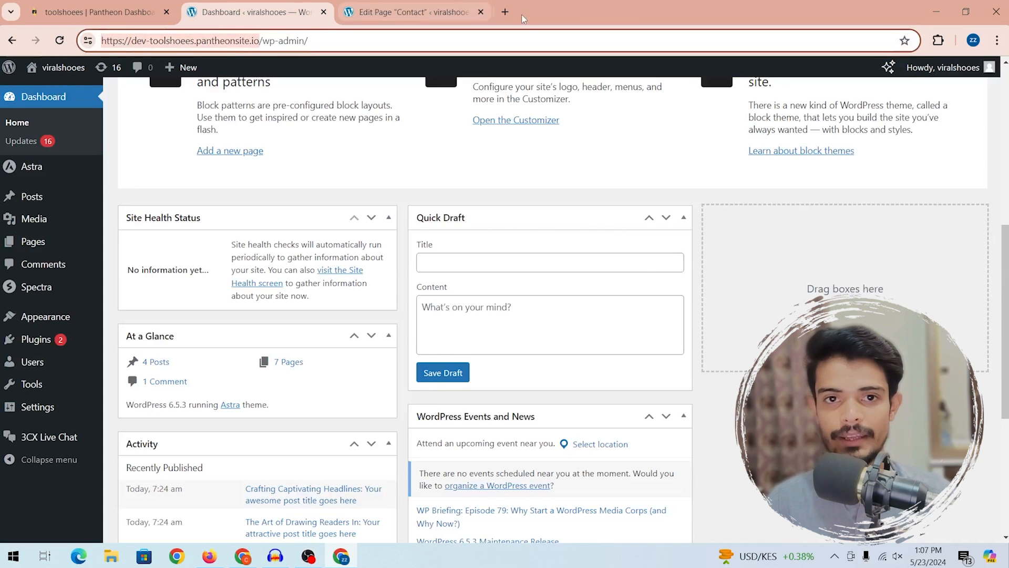
pyautogui.click(505, 12)
pyautogui.hotkey('ctrl', 'v')
pyautogui.press('Return')
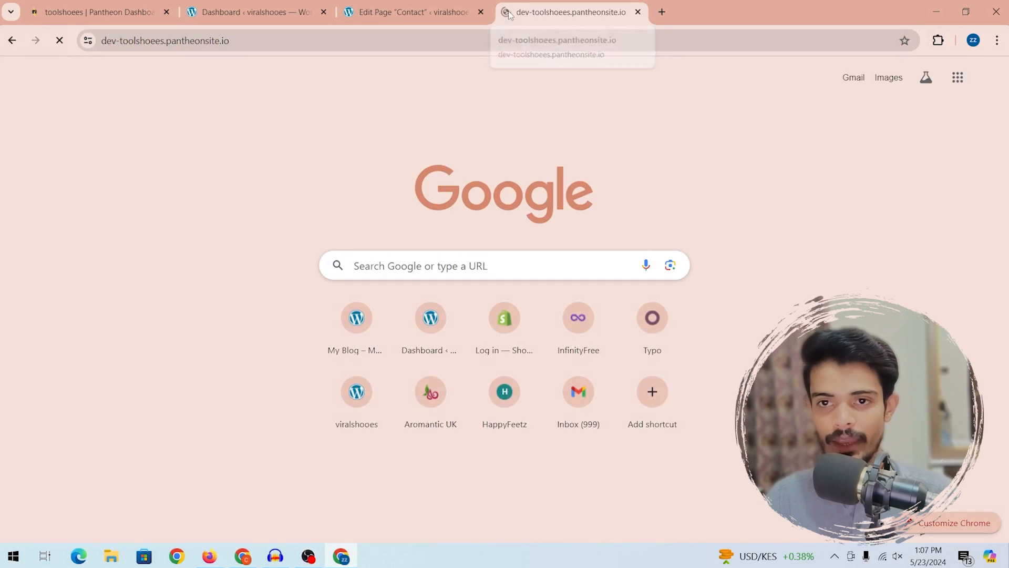
# - Look over the live homepage, open its Contact page and examine the banner, contact details, map and message form
pyautogui.scroll(-6, 621, 179)
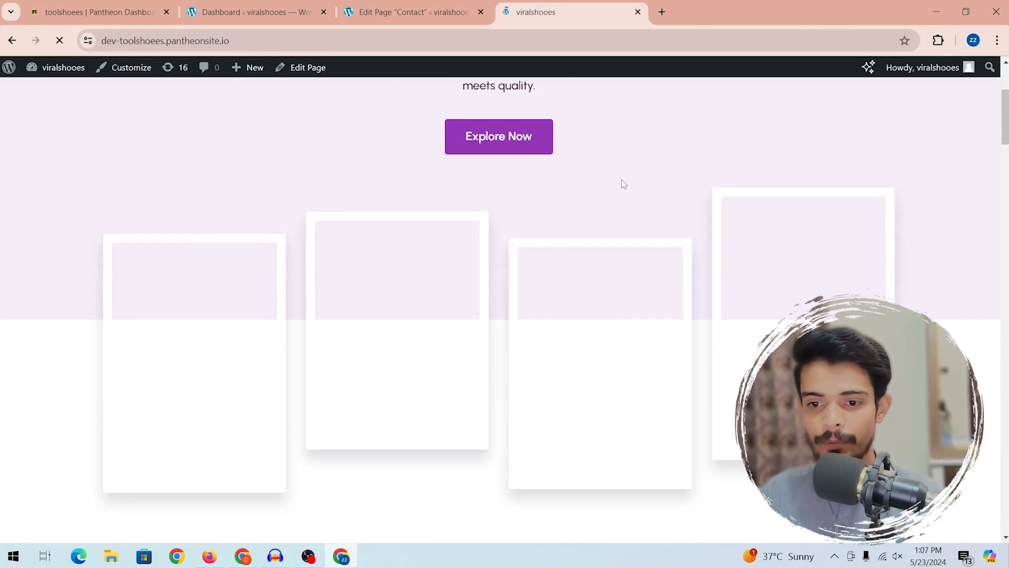
pyautogui.scroll(6, 645, 196)
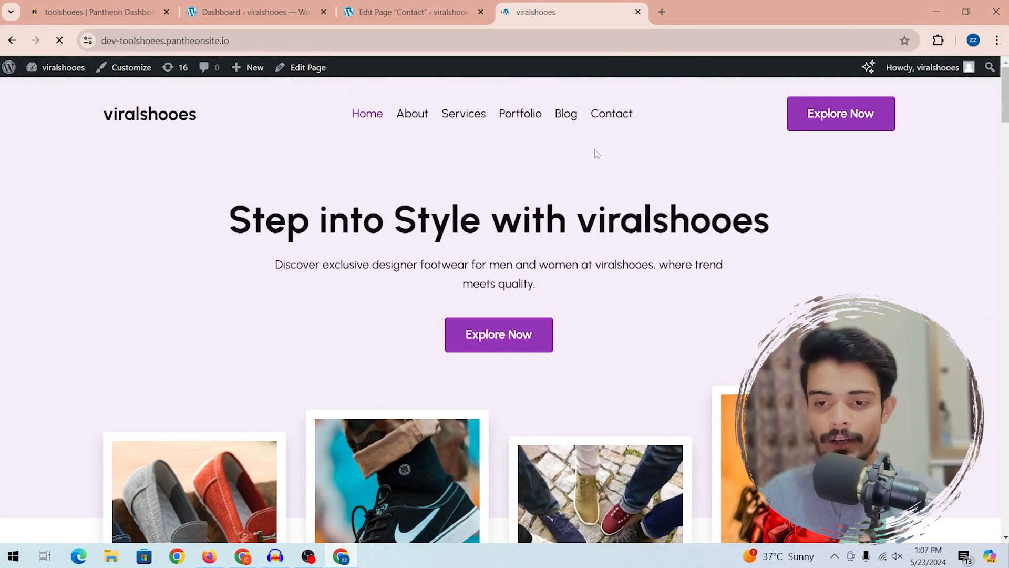
pyautogui.click(624, 119)
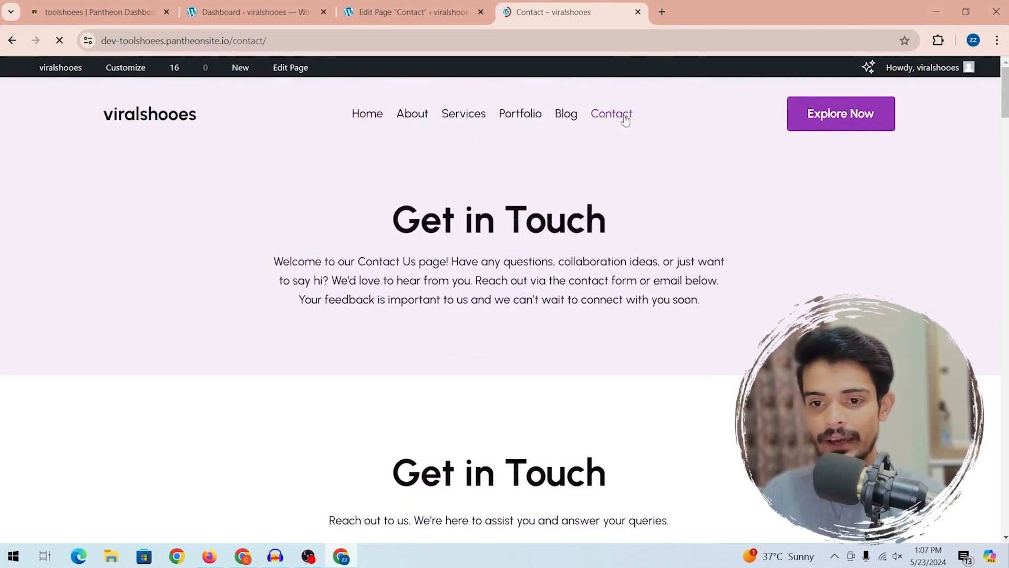
pyautogui.scroll(-3, 624, 124)
pyautogui.scroll(3, 559, 217)
pyautogui.scroll(-15, 559, 217)
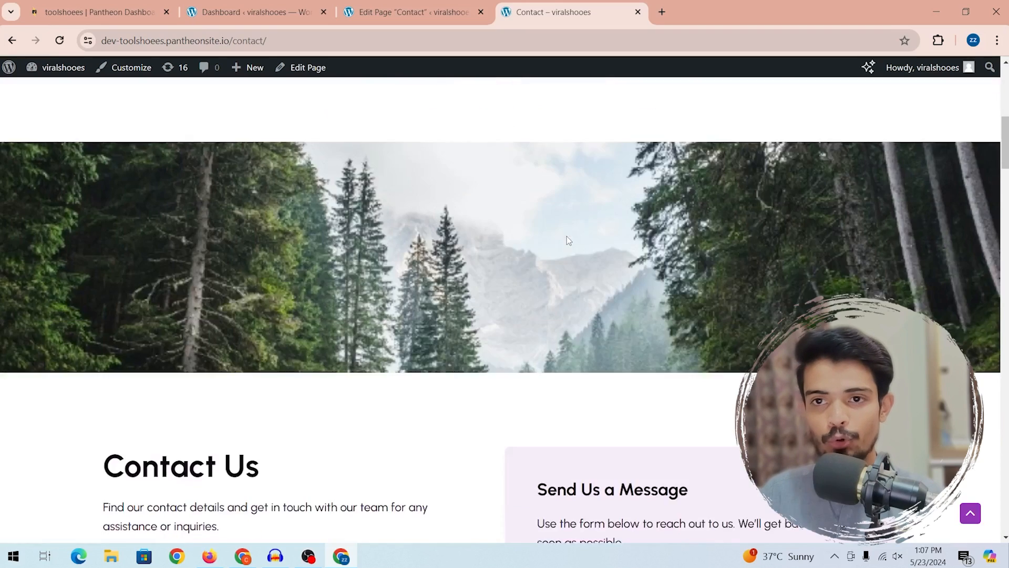
pyautogui.scroll(7, 561, 307)
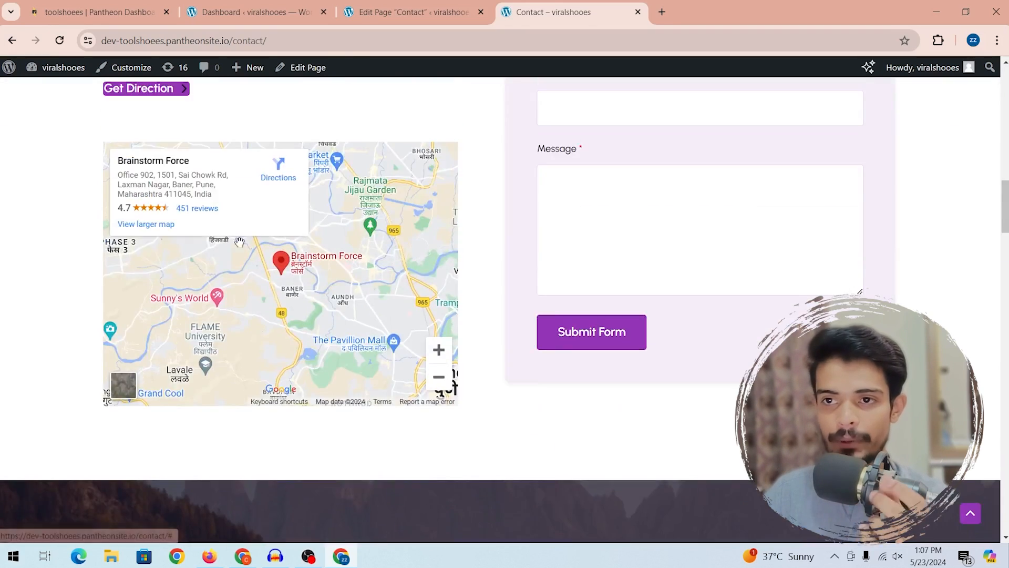
# - Close the live site tab and the Contact page editor tab, returning to the WordPress dashboard
pyautogui.click(636, 13)
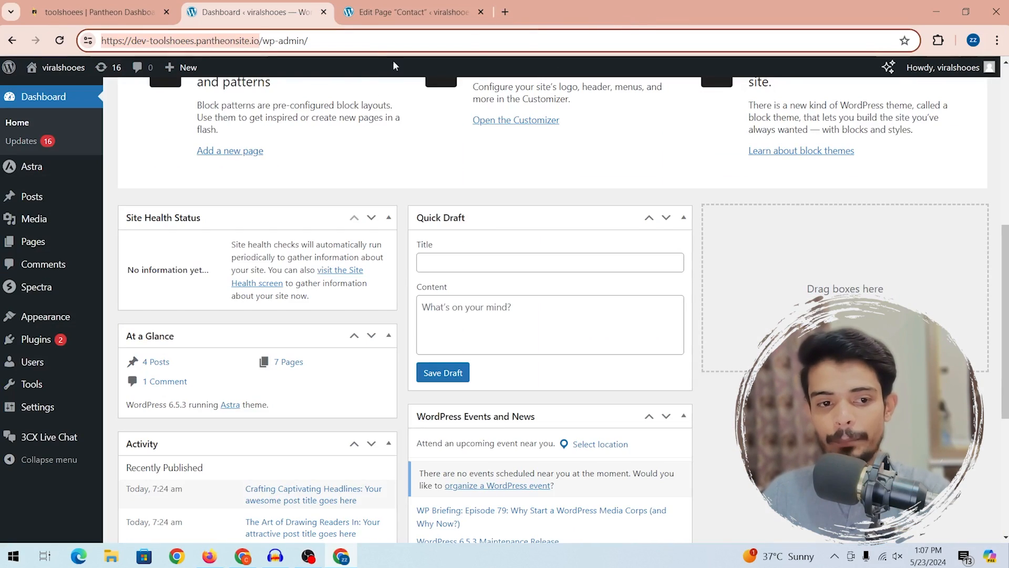
pyautogui.click(396, 4)
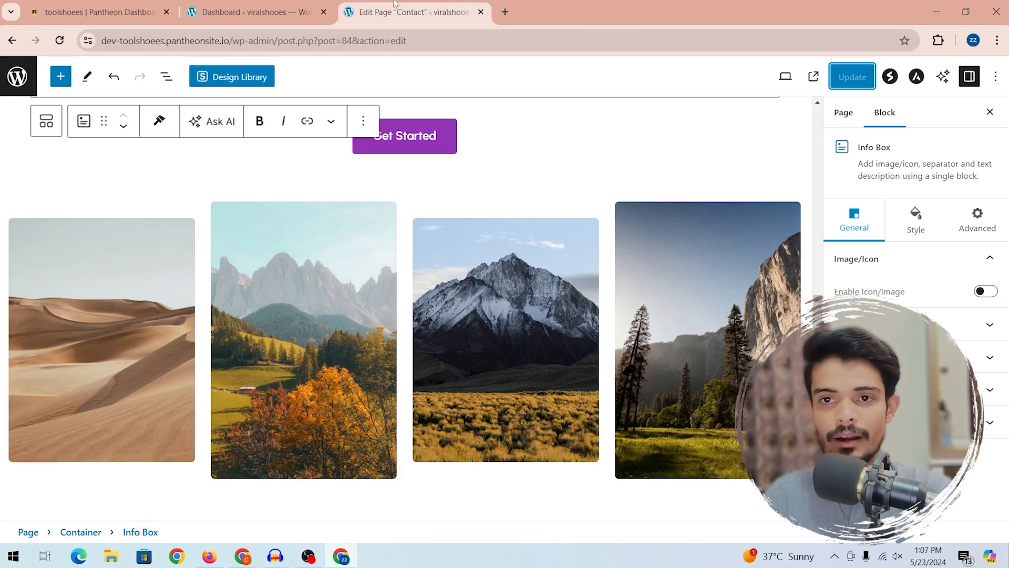
pyautogui.scroll(2, 521, 171)
pyautogui.click(480, 12)
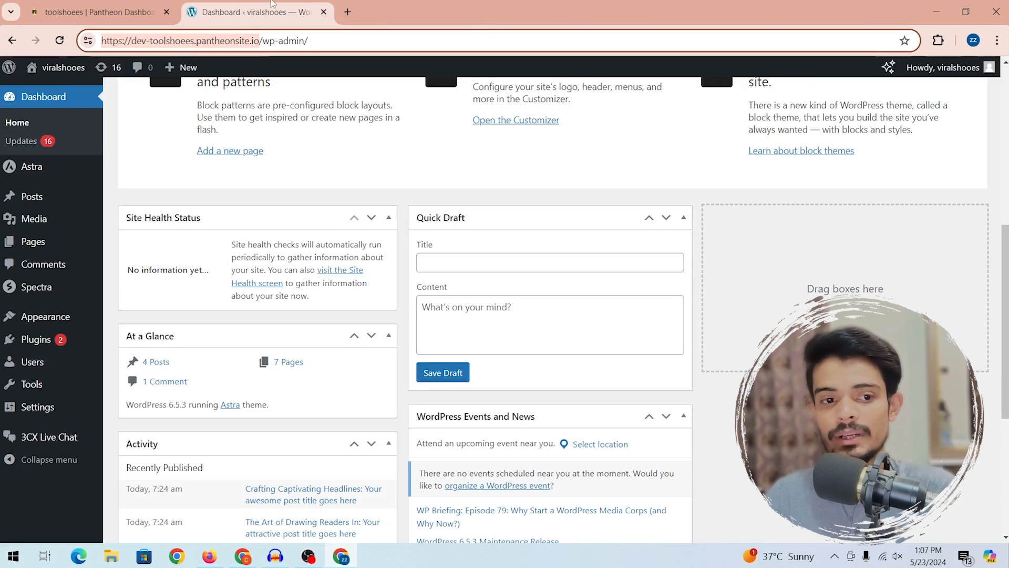
# - Open the Classic Starter Templates library from the dashboard and dismiss the AI Website Builder suggestion
pyautogui.moveTo(49, 319)
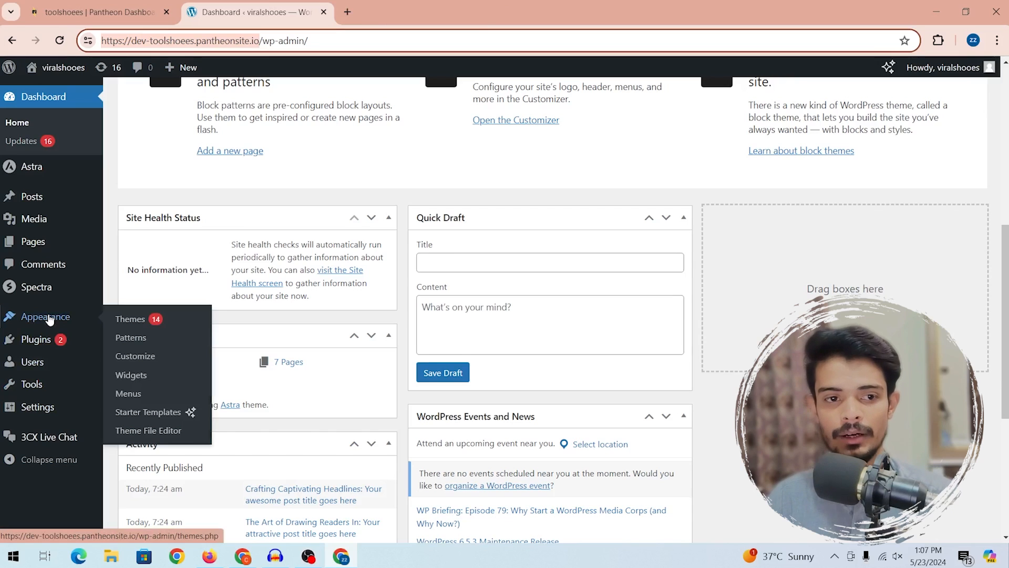
pyautogui.click(24, 169)
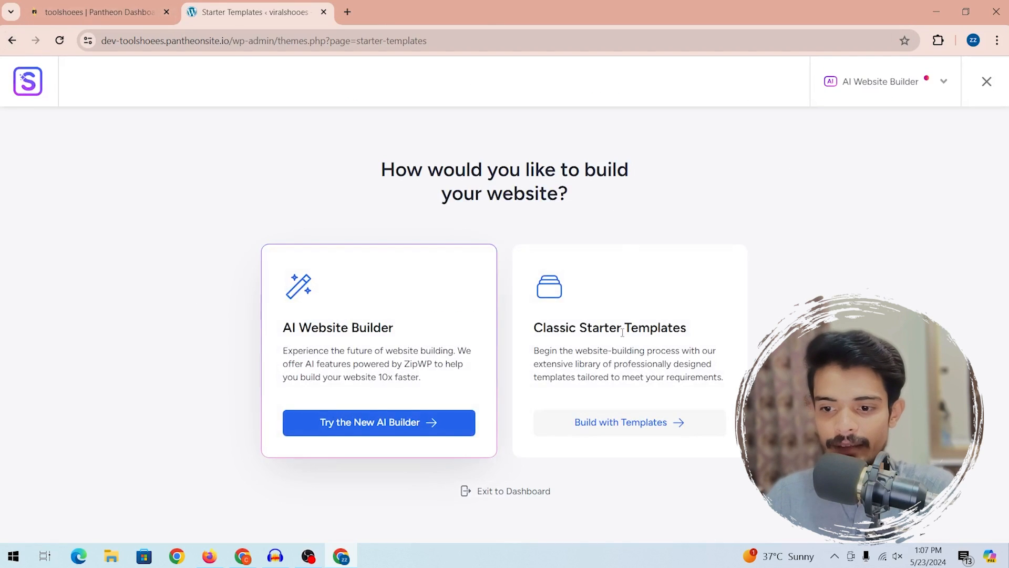
pyautogui.click(637, 427)
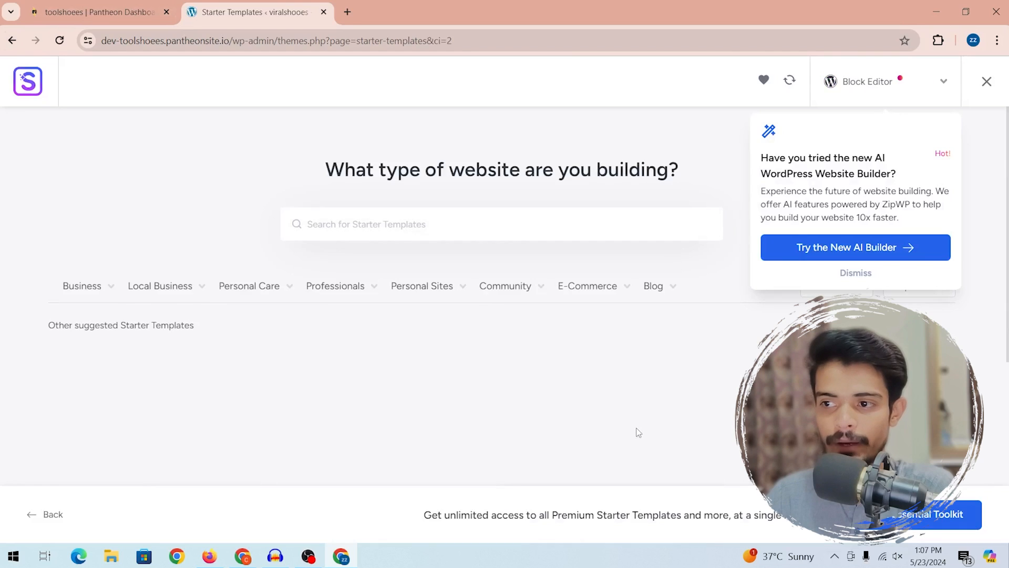
pyautogui.click(855, 272)
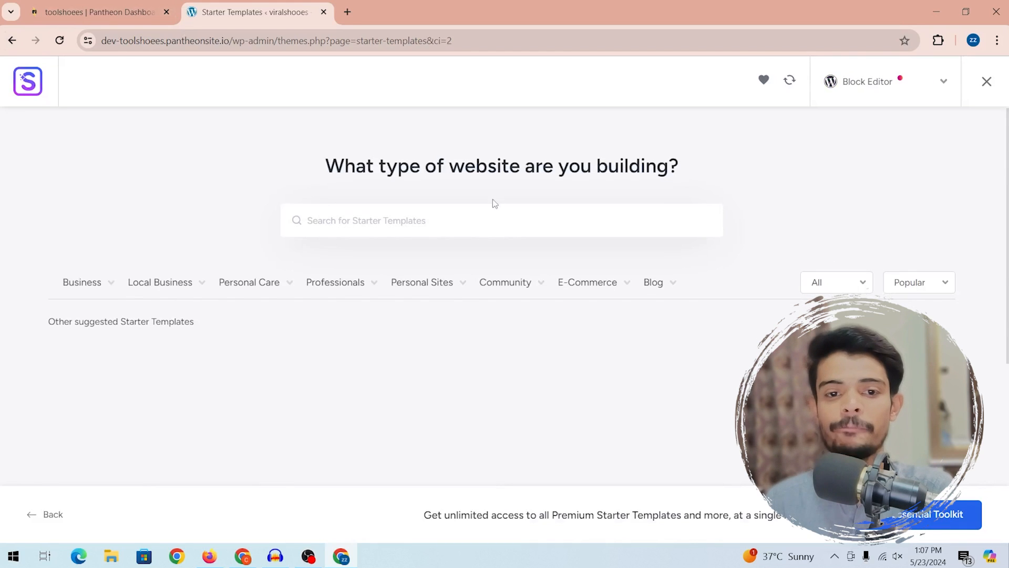
# - Browse the starter template categories, filtering by Agency under Business and Electrician under Local Business
pyautogui.scroll(-3, 369, 207)
pyautogui.scroll(2, 369, 208)
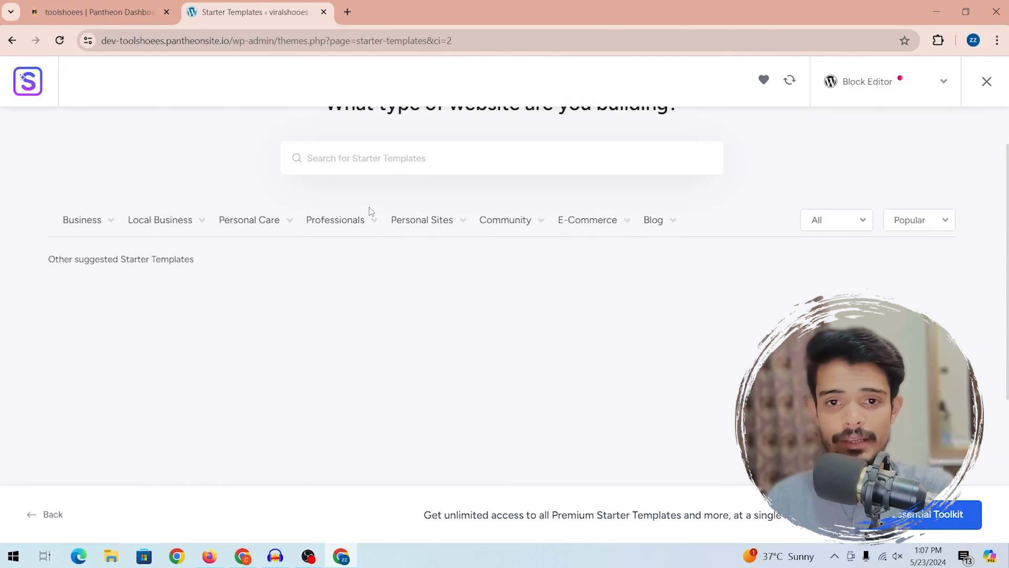
pyautogui.click(109, 224)
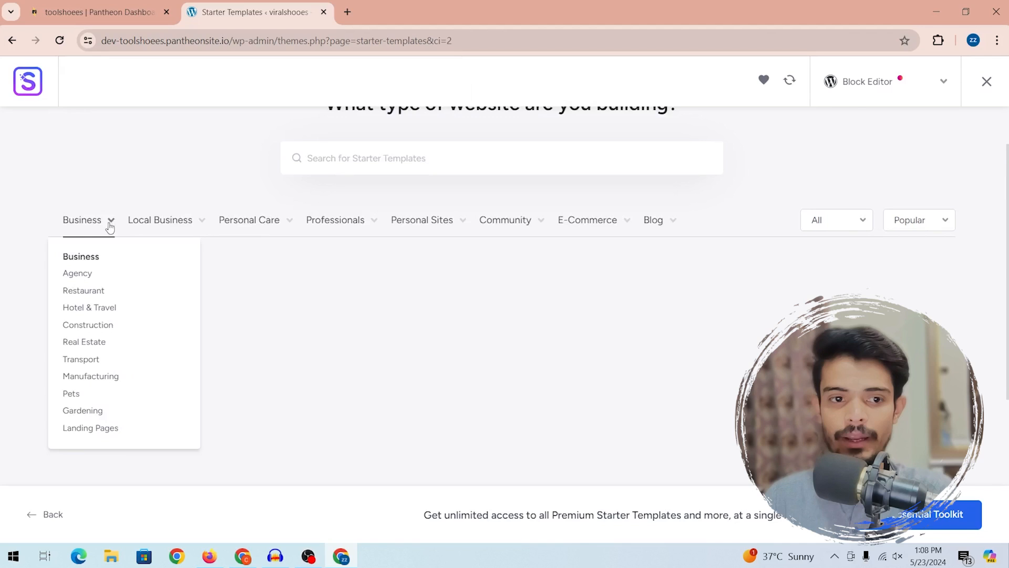
pyautogui.click(79, 274)
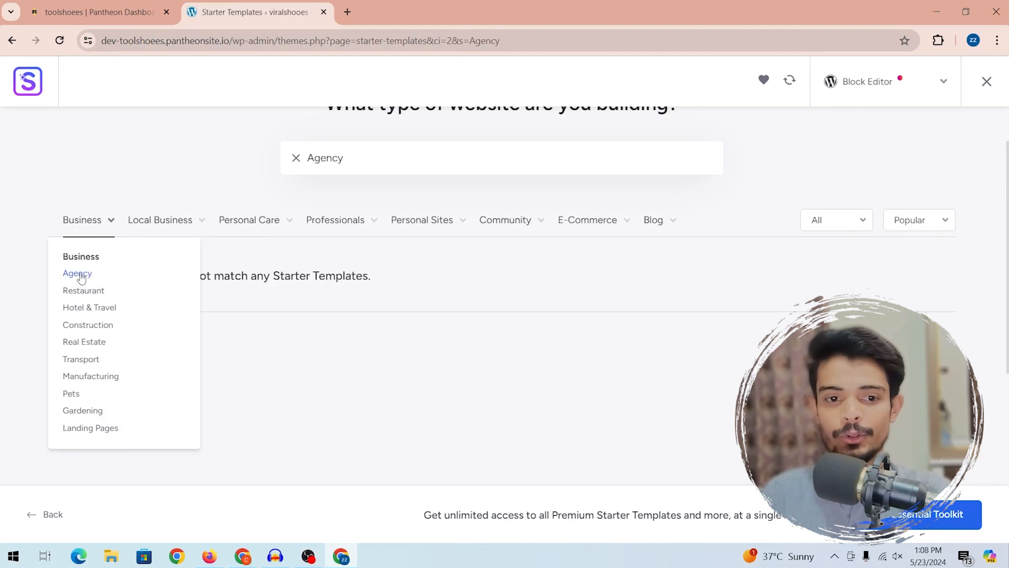
pyautogui.moveTo(156, 219)
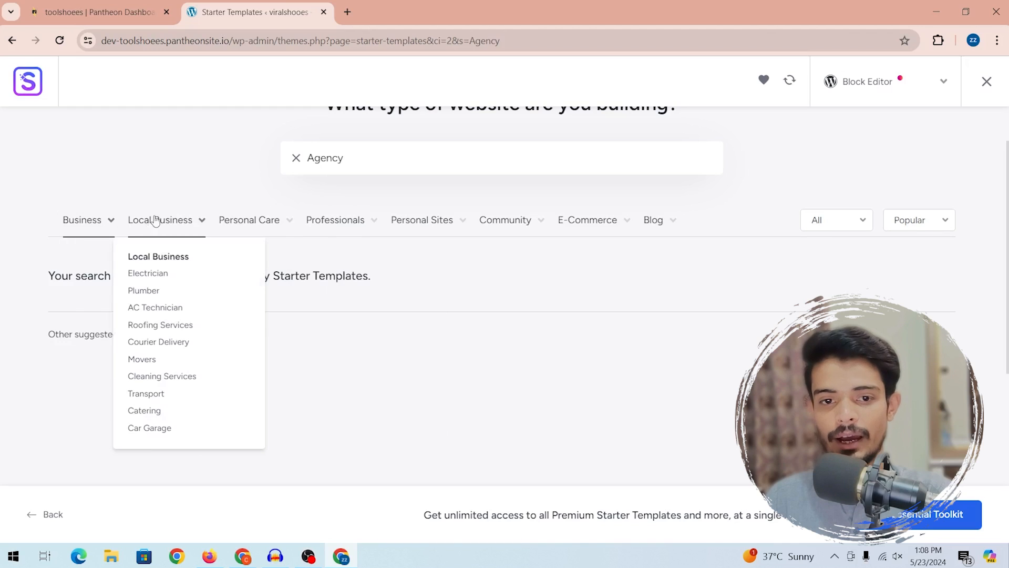
pyautogui.click(148, 274)
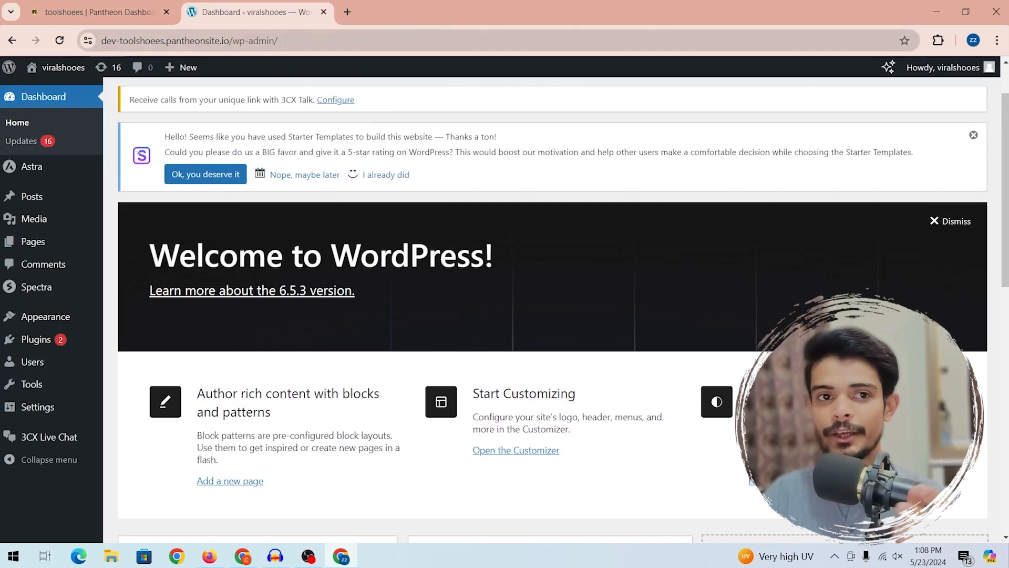
# - Highlight the site's web address on the WordPress dashboard page
pyautogui.moveTo(285, 40); pyautogui.dragTo(186, 57)
pyautogui.moveTo(110, 62); pyautogui.dragTo(99, 66)
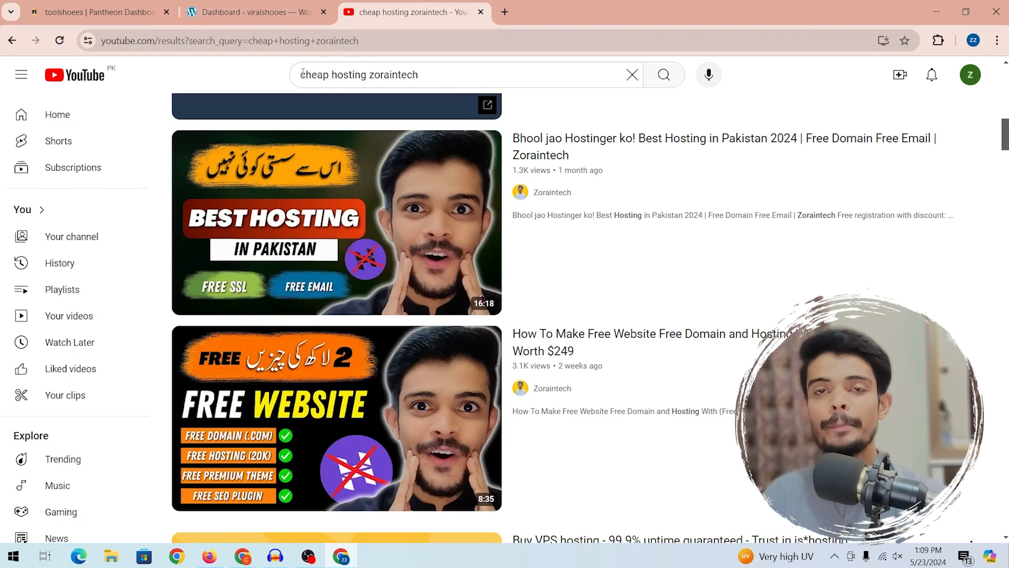
# - Examine the YouTube results for "cheap hosting zoraintech", especially the Best Hosting in Pakistan and Free Website videos
pyautogui.moveTo(436, 250)
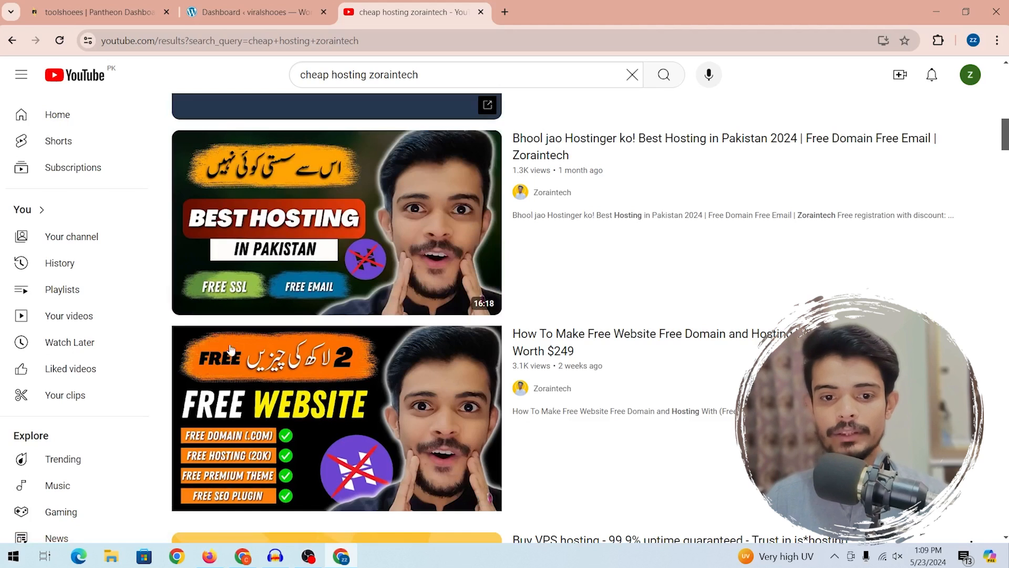
pyautogui.scroll(-1, 348, 358)
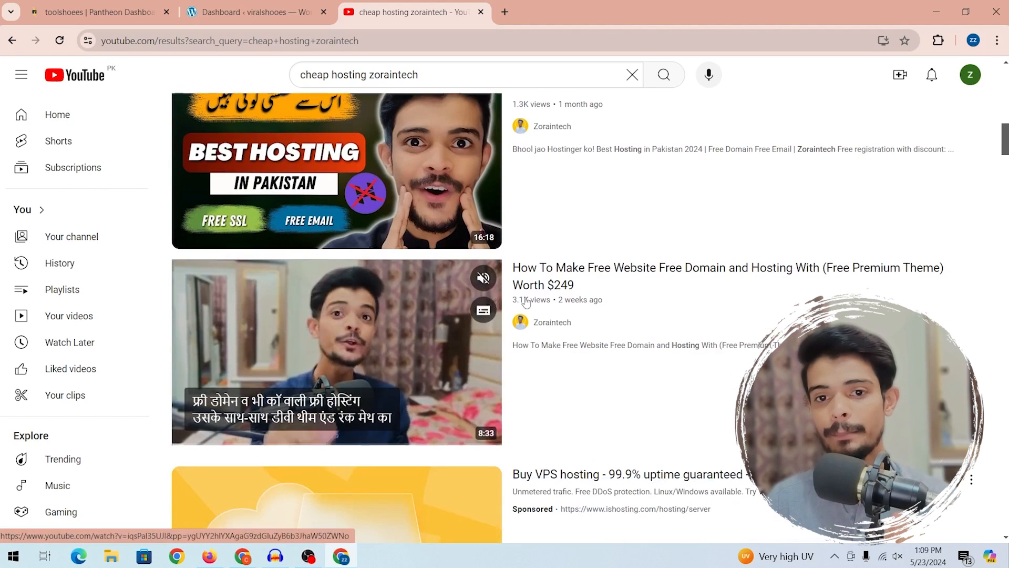
pyautogui.scroll(1, 746, 245)
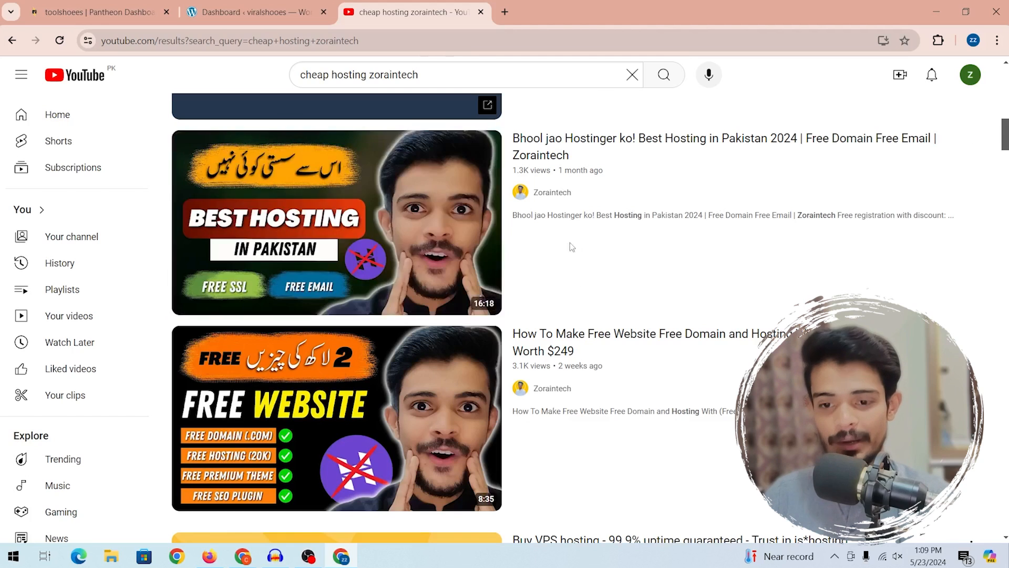
pyautogui.scroll(-1, 436, 221)
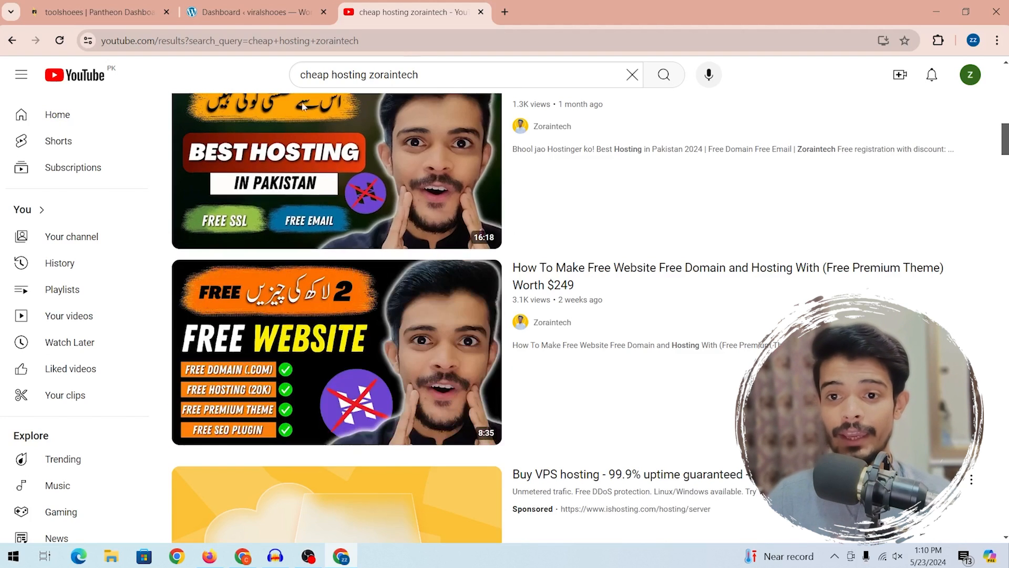
pyautogui.scroll(1, 302, 107)
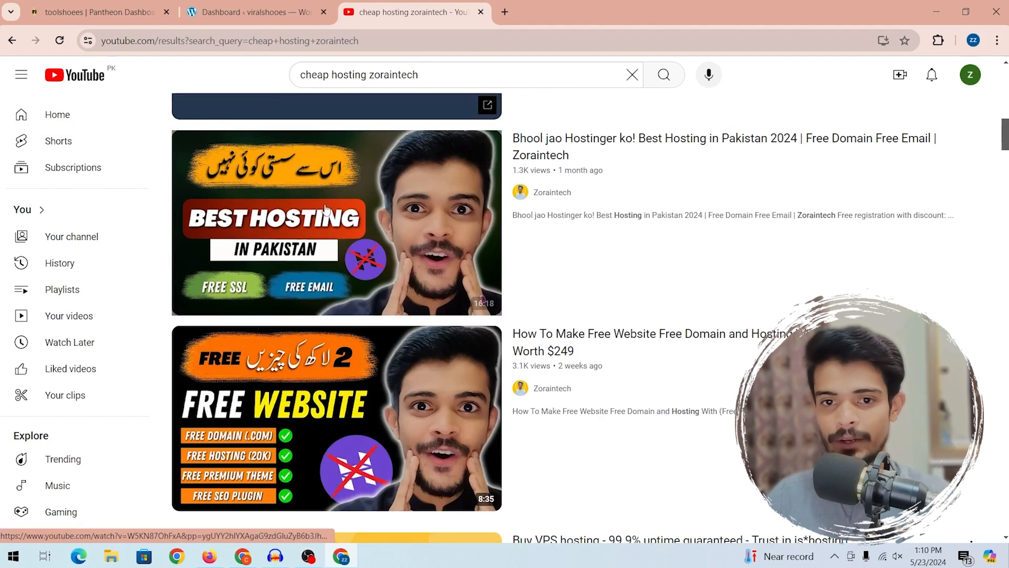
pyautogui.scroll(9, 331, 284)
pyautogui.scroll(-9, 358, 202)
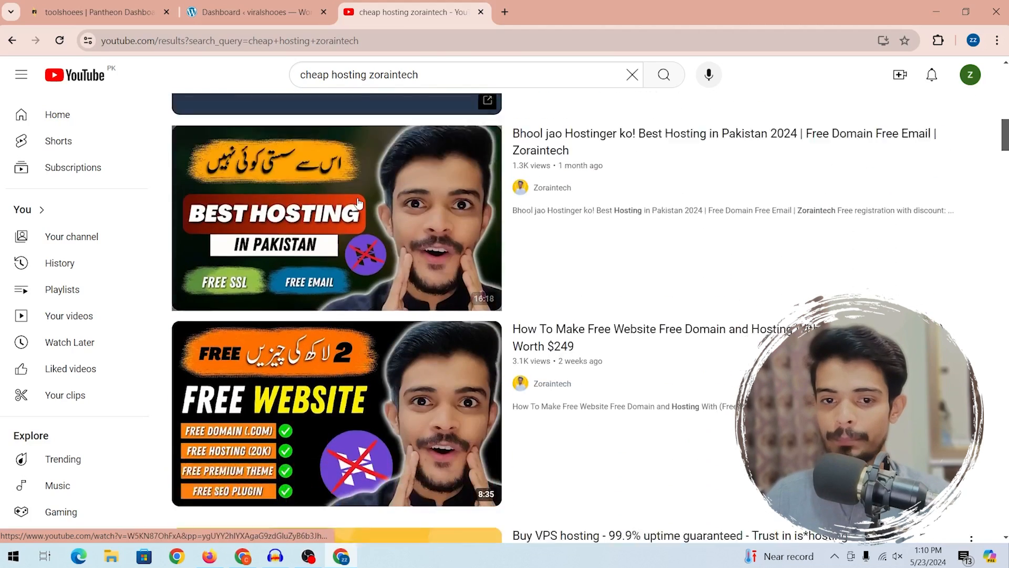
pyautogui.scroll(-1, 368, 237)
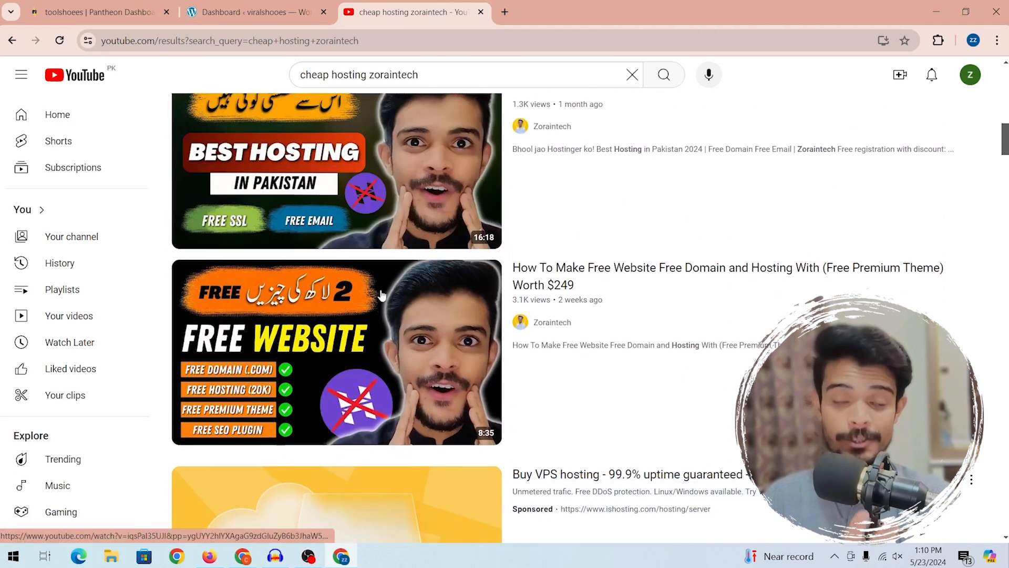